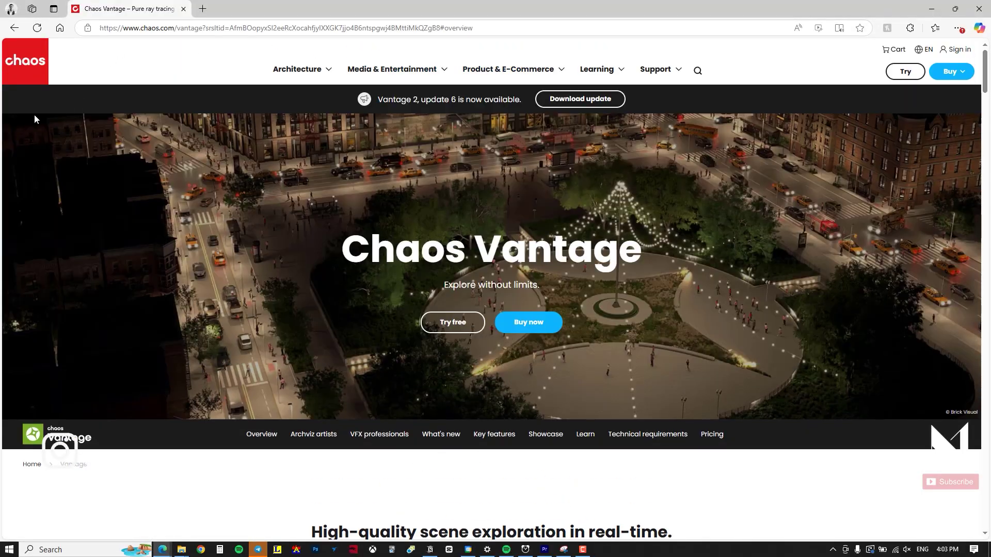
Scroll the Chaos Vantage overview page to the 'Use Chaos Vantage as an Archviz artist' section
middle_click(15, 128)
scroll(17, 140, "down", 5)
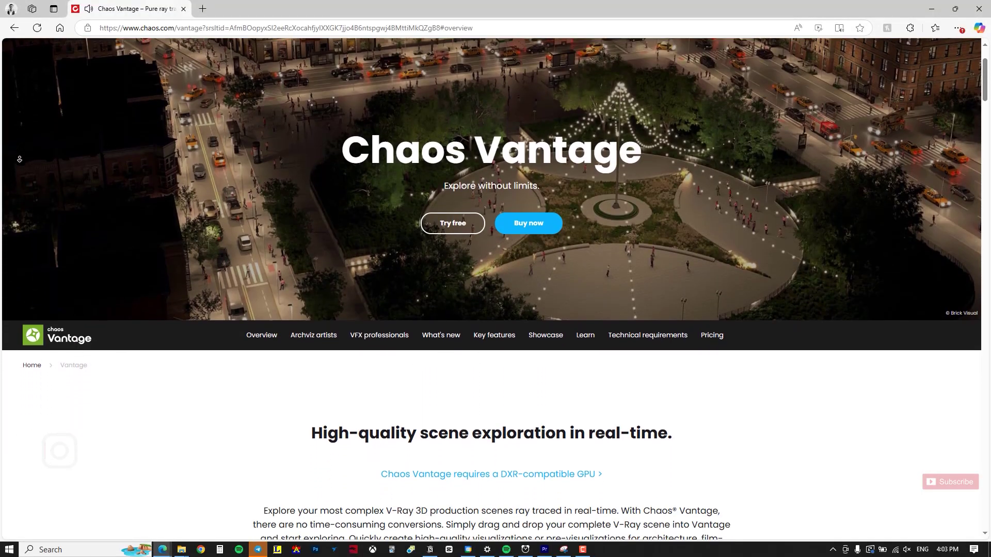
scroll(19, 159, "down", 6)
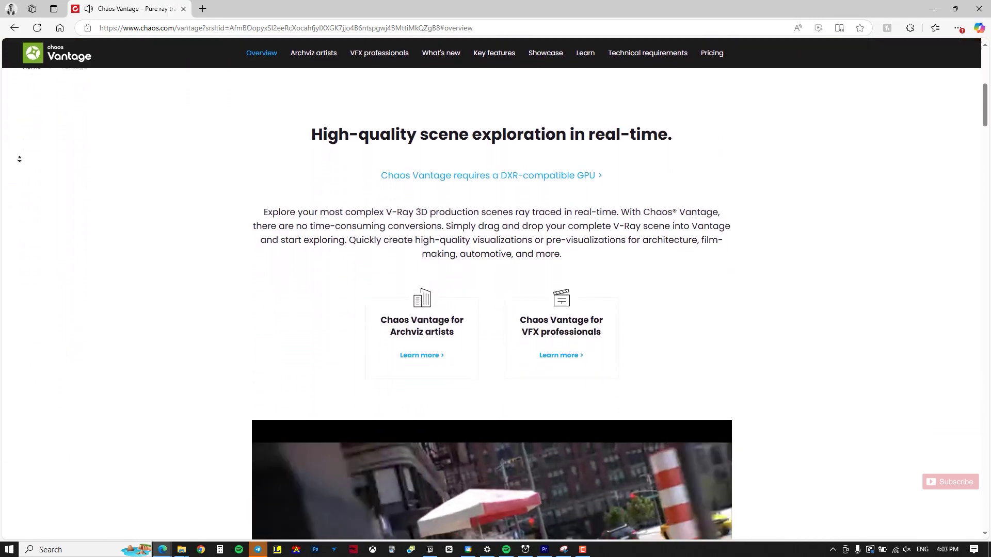
scroll(19, 159, "down", 6)
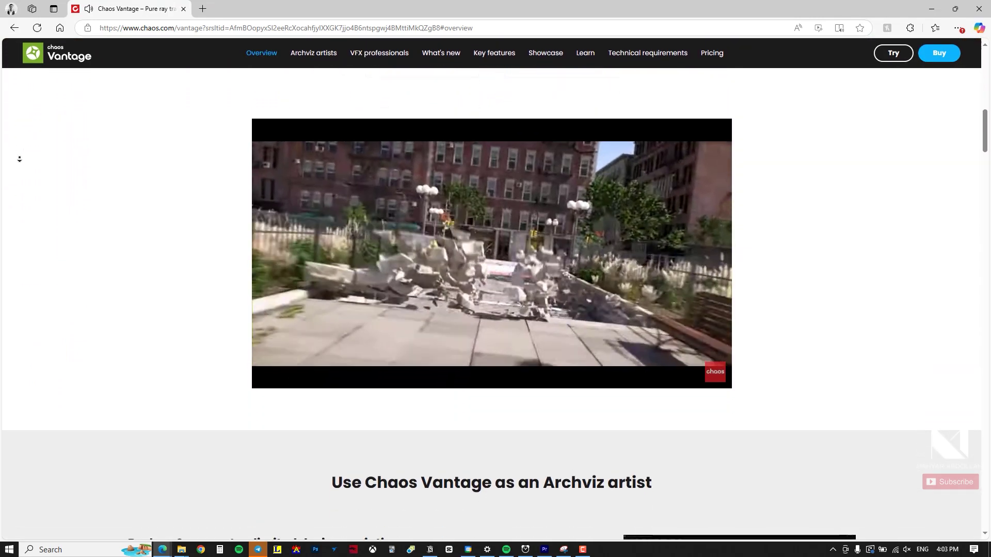
scroll(19, 159, "down", 6)
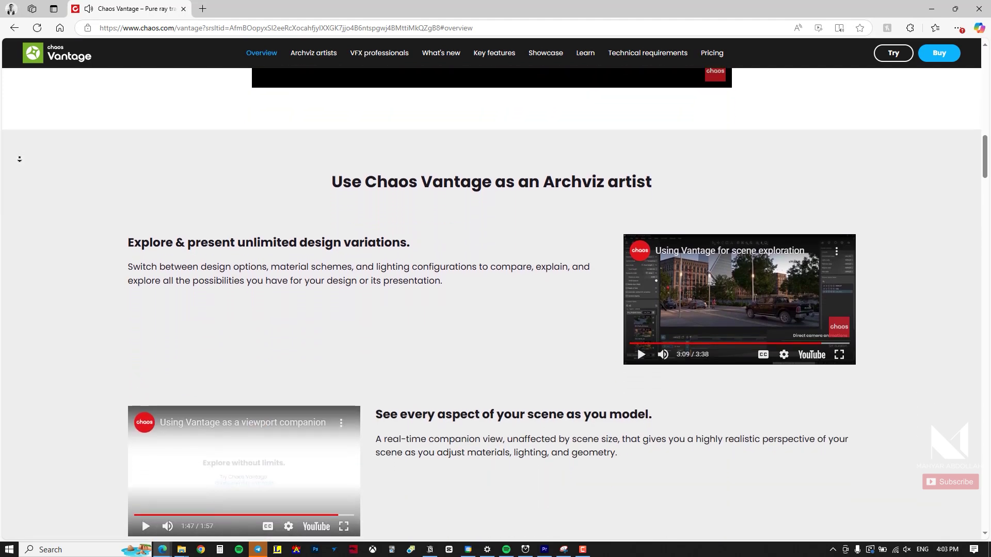
scroll(19, 159, "down", 6)
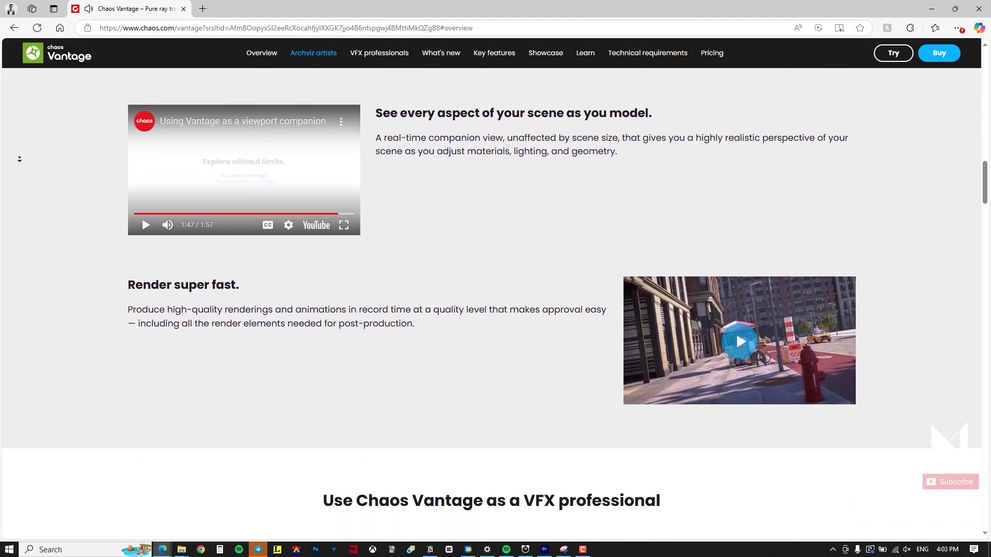
scroll(19, 159, "down", 5)
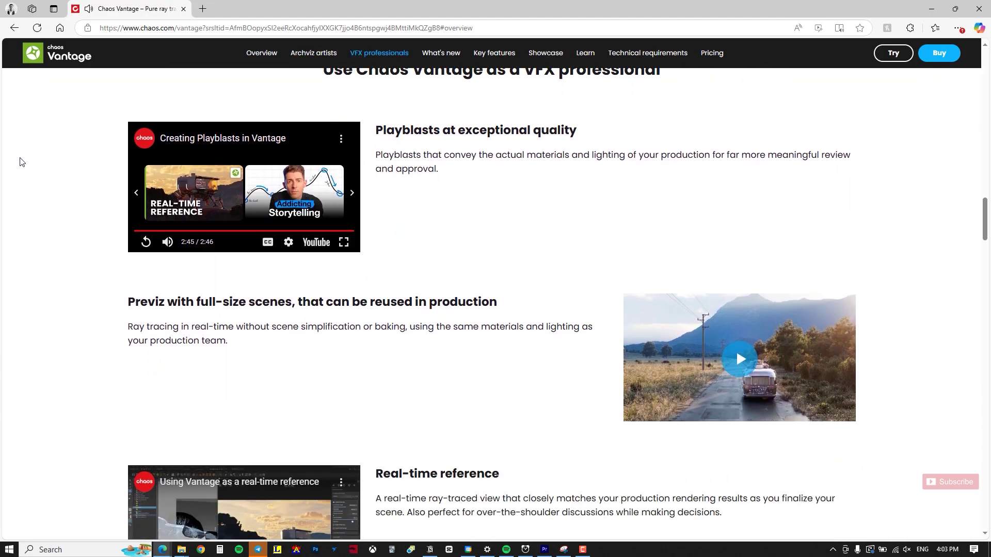
scroll(21, 162, "up", 20)
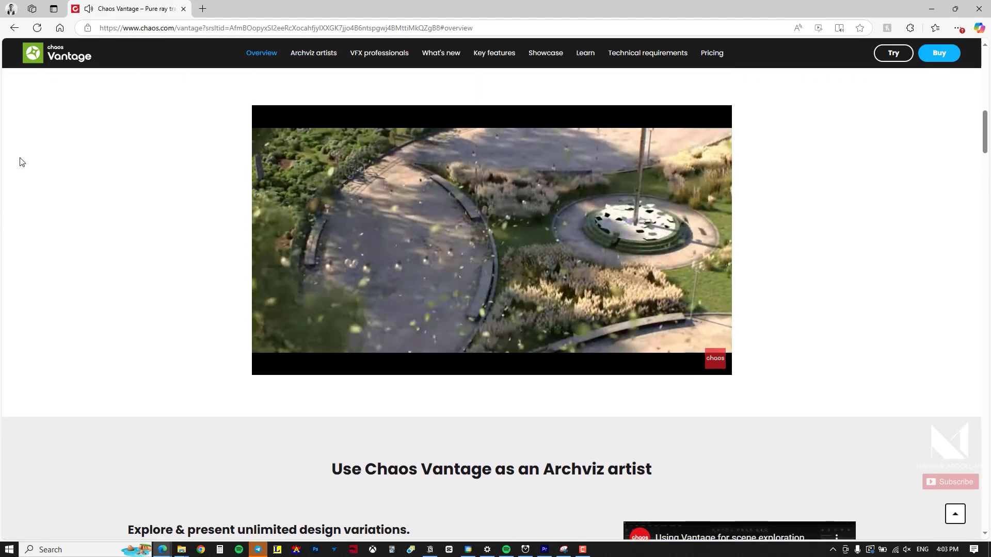
scroll(21, 162, "up", 1)
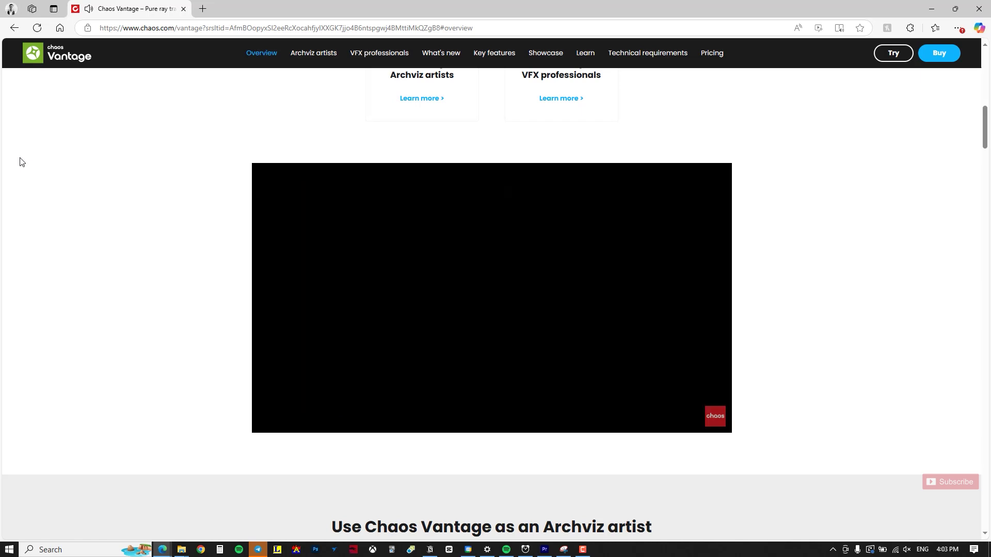
scroll(21, 161, "down", 8)
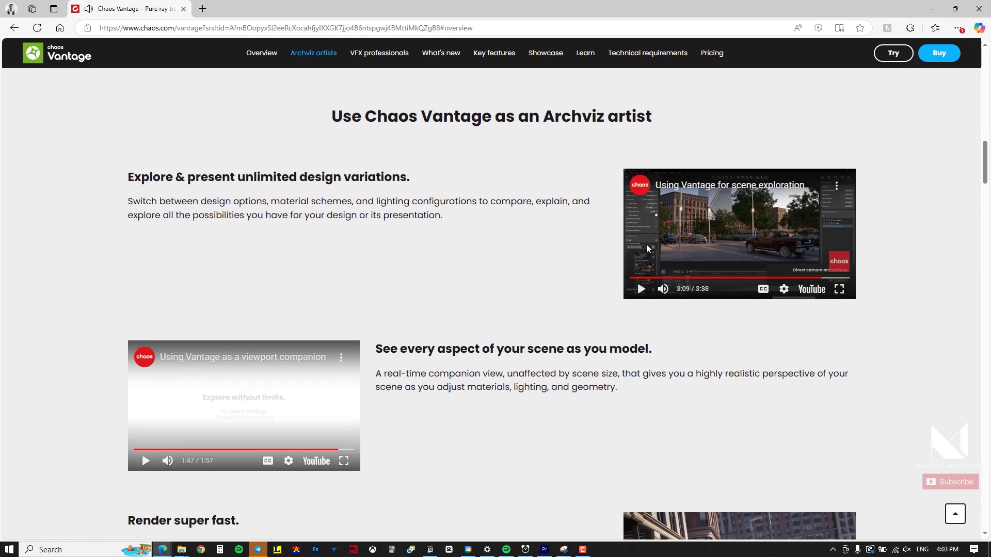
Review the NVIDIA, AMD and Intel GPU requirements on the System Requirements page
scroll(840, 199, "down", 2)
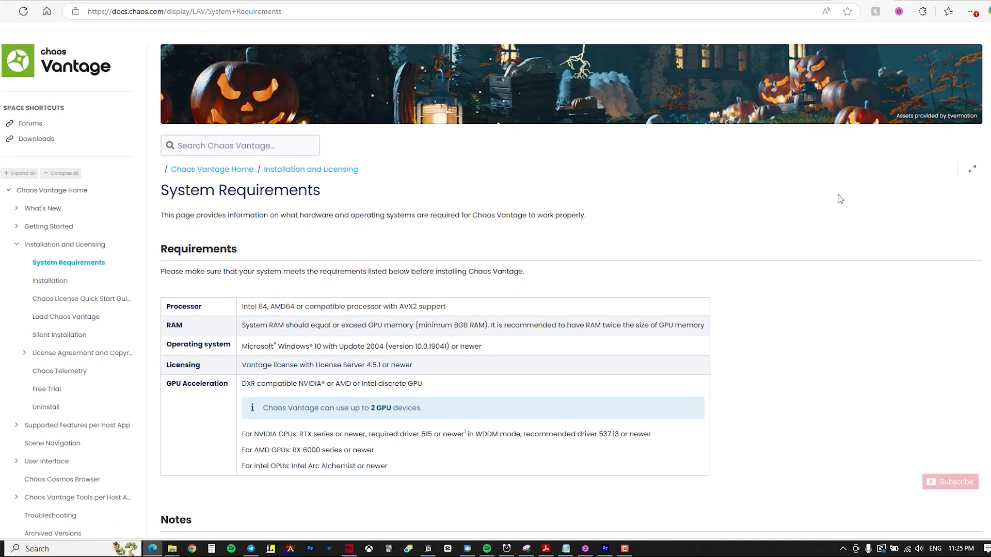
scroll(838, 198, "down", 1)
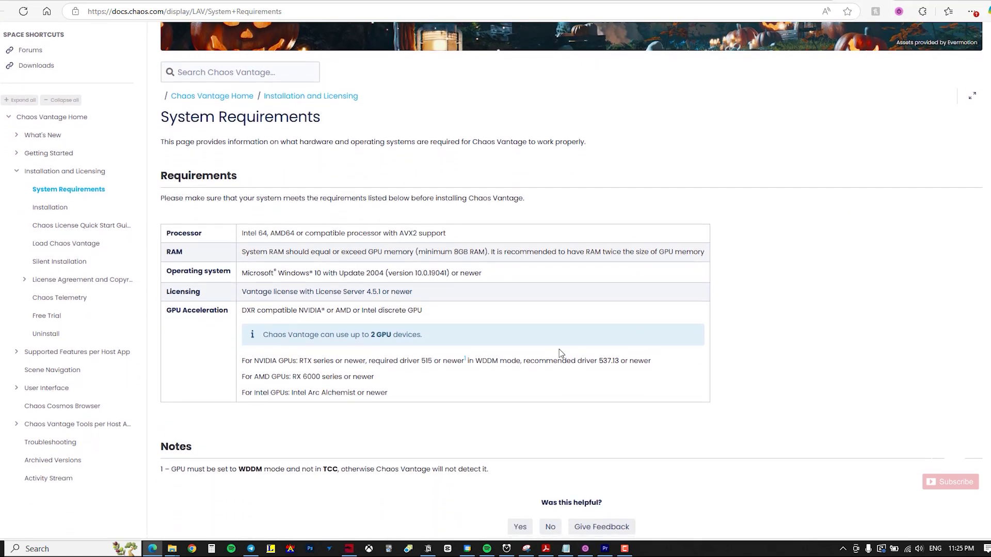
left_click_drag(243, 362, 312, 379)
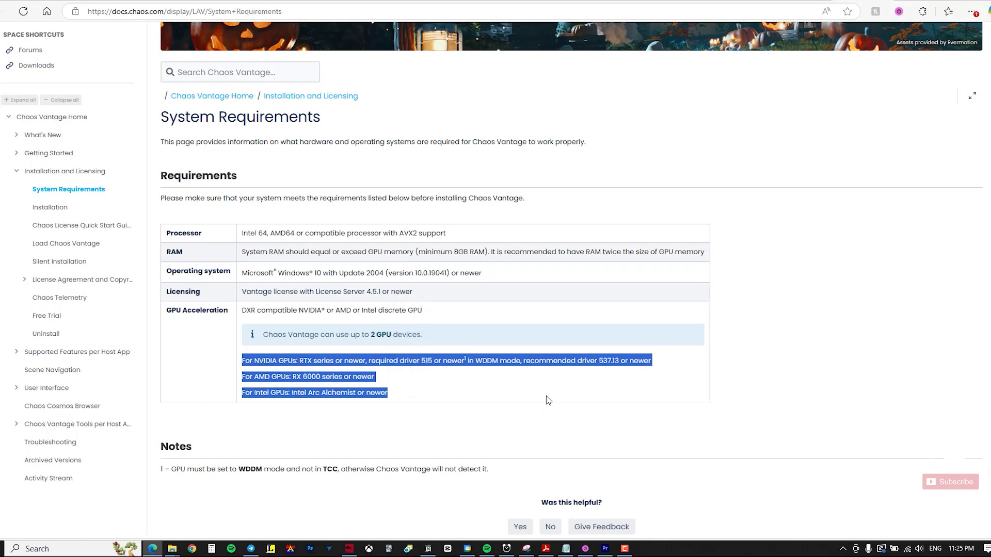
left_click(551, 415)
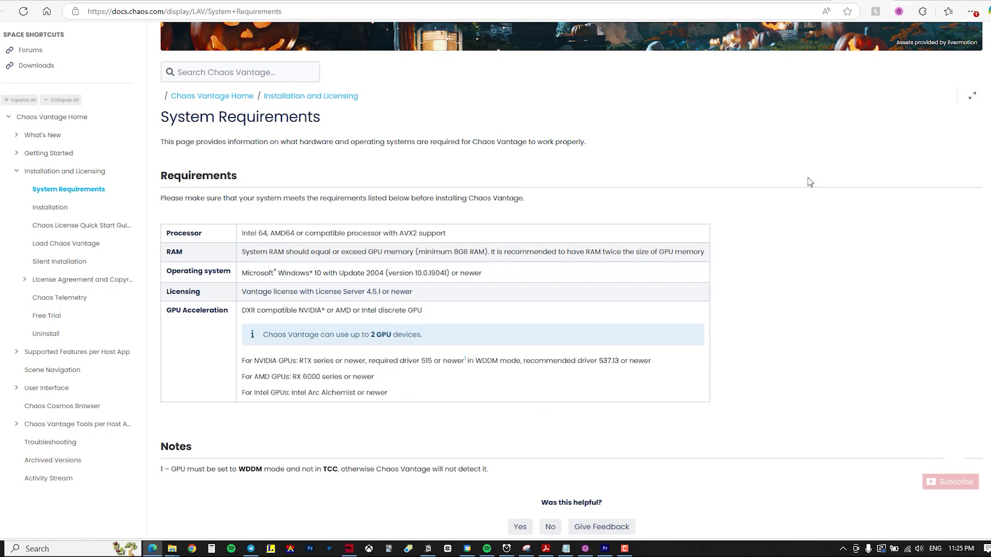
Go back to the Live Link Setup page and scroll down through it
key("alt+Left")
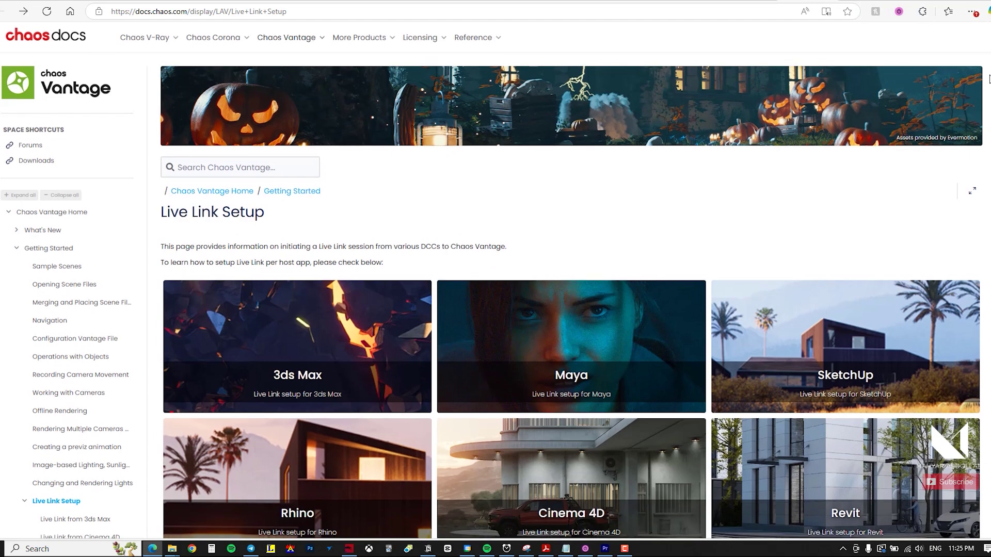
scroll(988, 83, "down", 1)
scroll(987, 88, "down", 2)
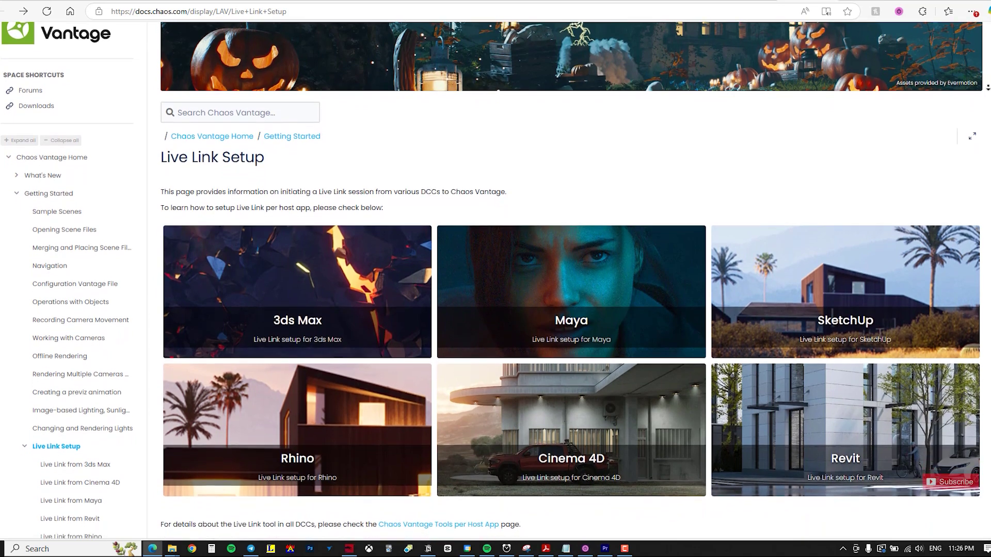
scroll(987, 88, "down", 2)
scroll(987, 88, "down", 2)
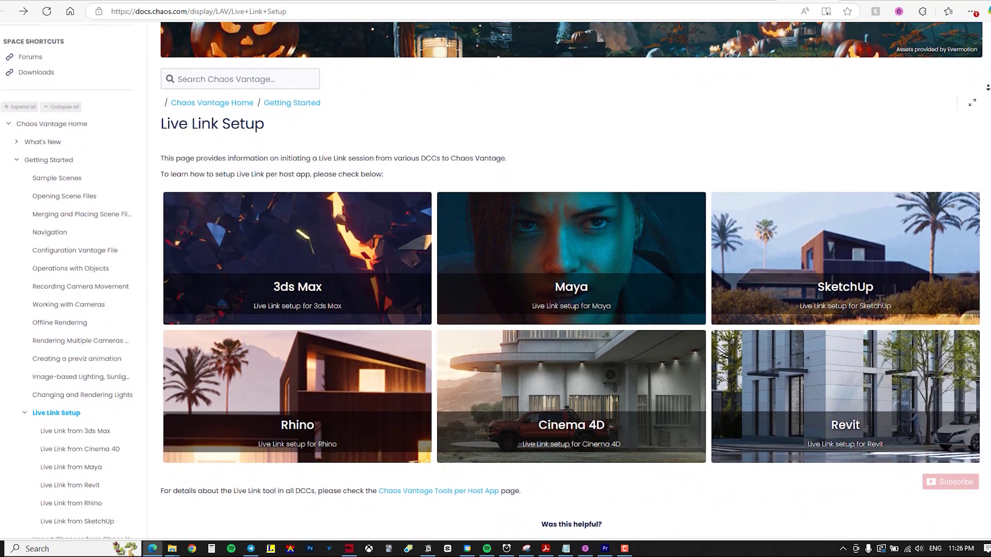
scroll(987, 87, "down", 2)
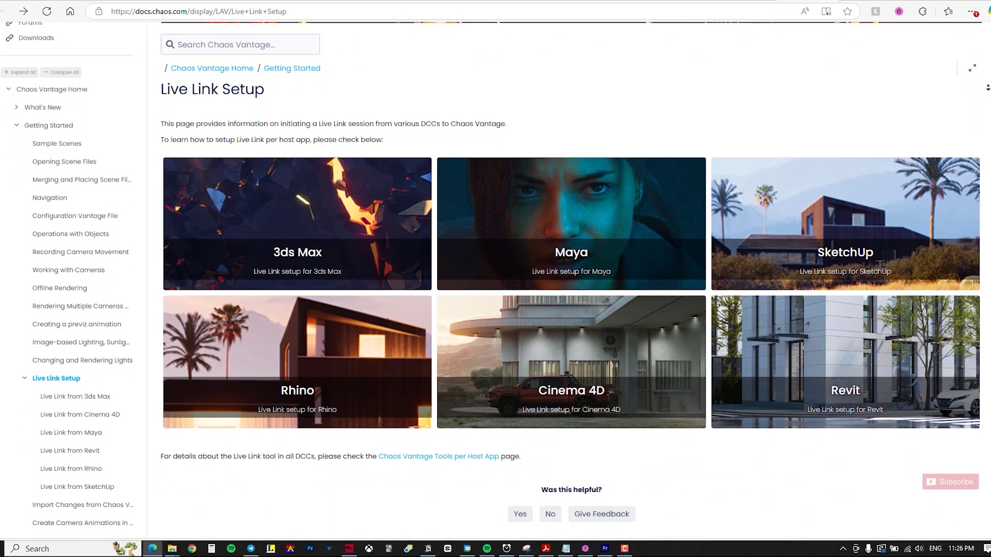
scroll(987, 88, "down", 2)
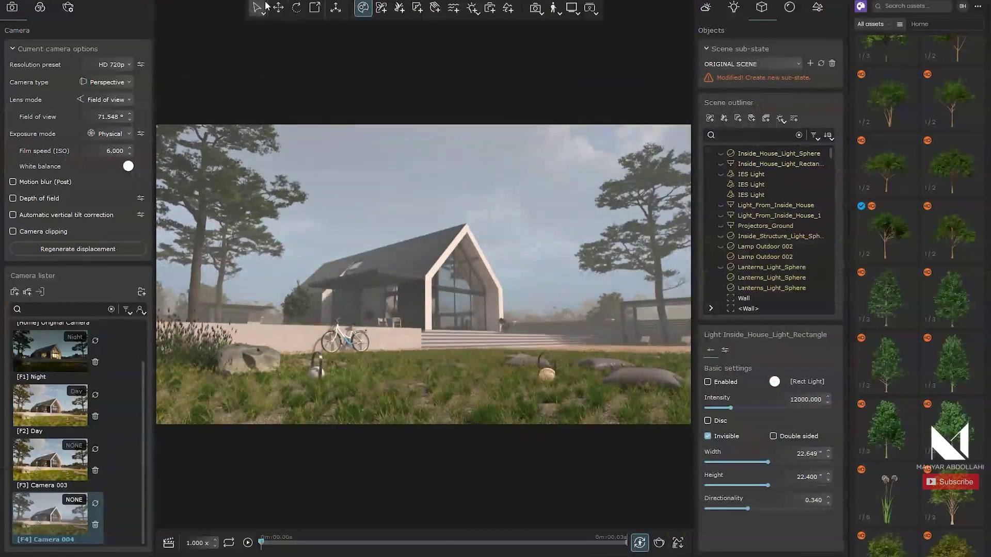
With the Select tool (Q), pick the pine tree and the Indoor Plant 001 merged object
key("q")
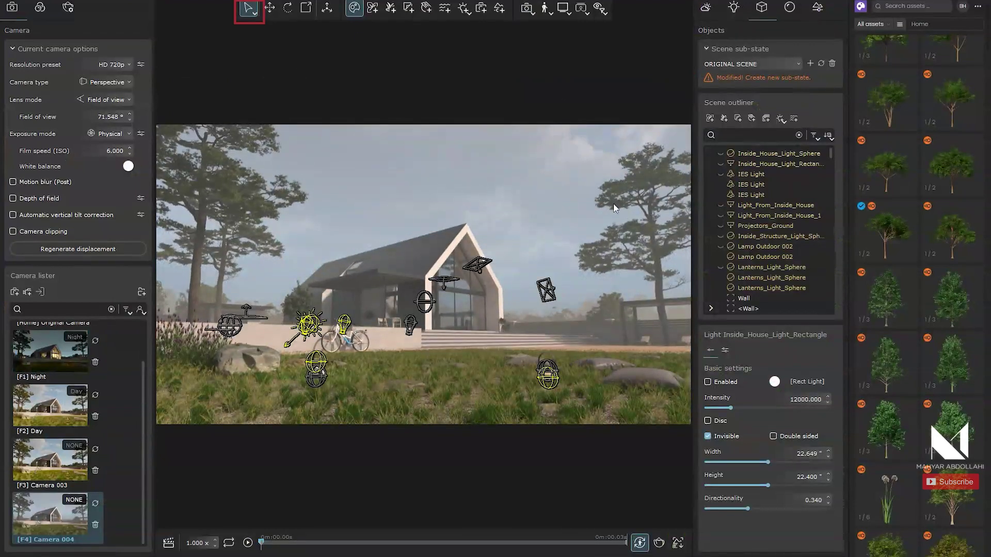
left_click(643, 181)
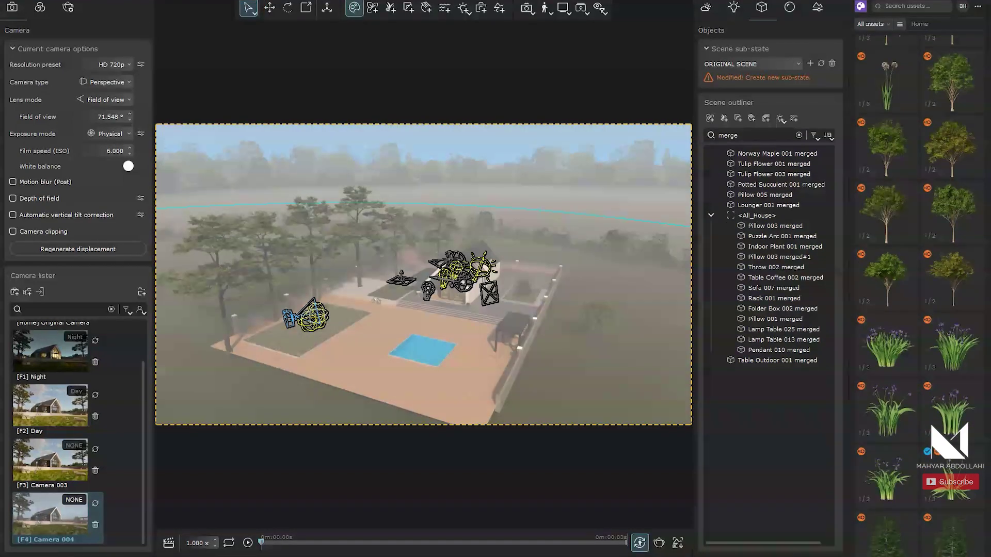
left_click(709, 246)
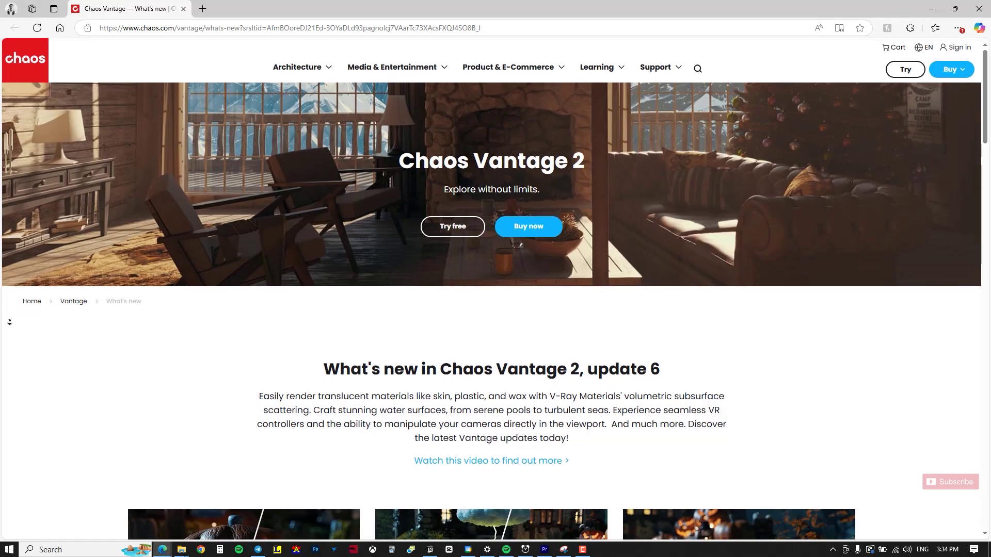
Scroll to the Vantage 2 feature cards and highlight 'Wind' and 'Cosmos' under Animated vegetation
scroll(9, 322, "down", 5)
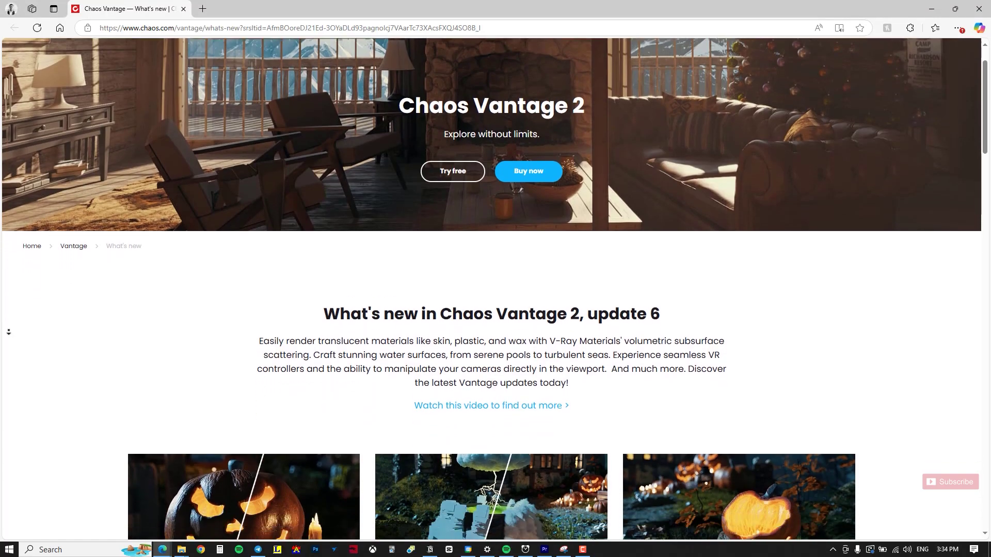
scroll(9, 331, "down", 5)
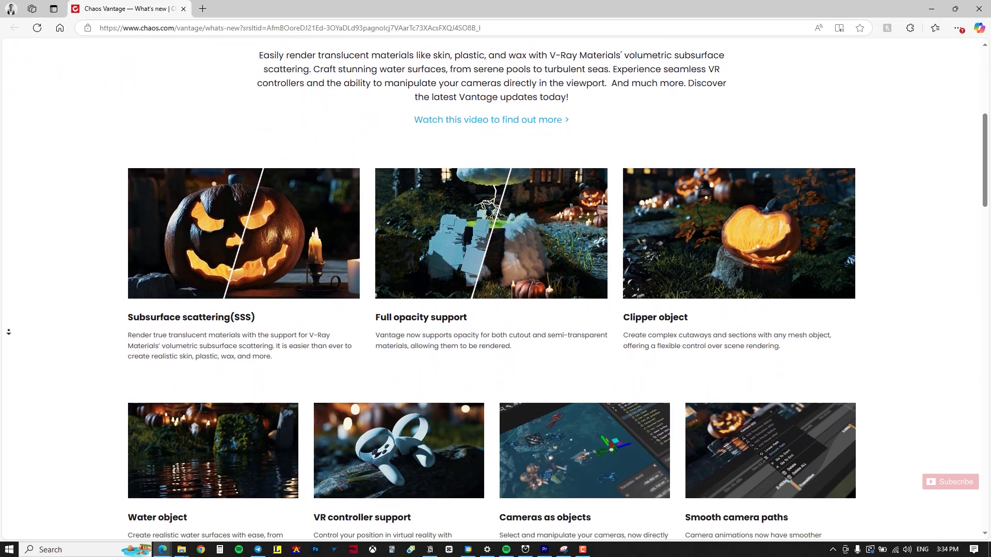
scroll(9, 332, "down", 5)
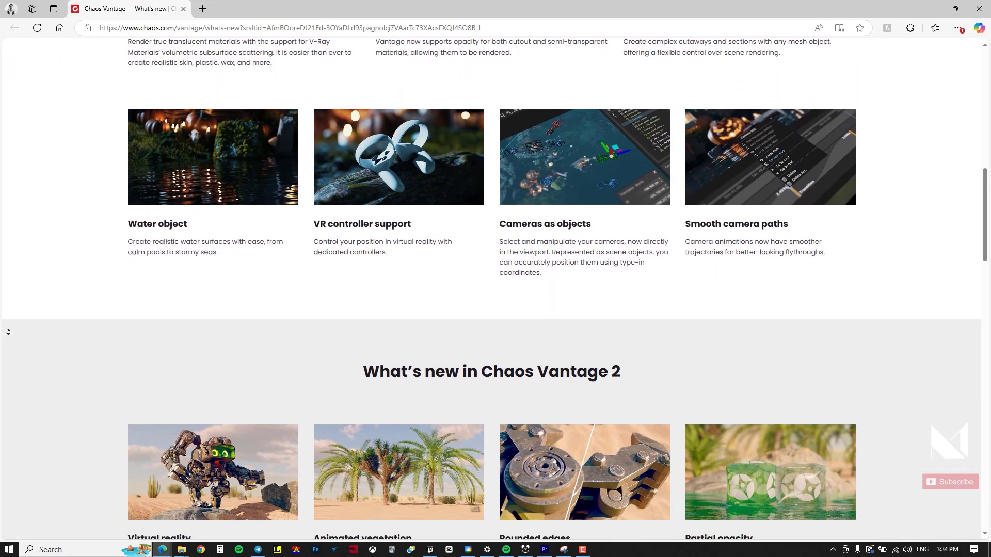
scroll(9, 332, "down", 2)
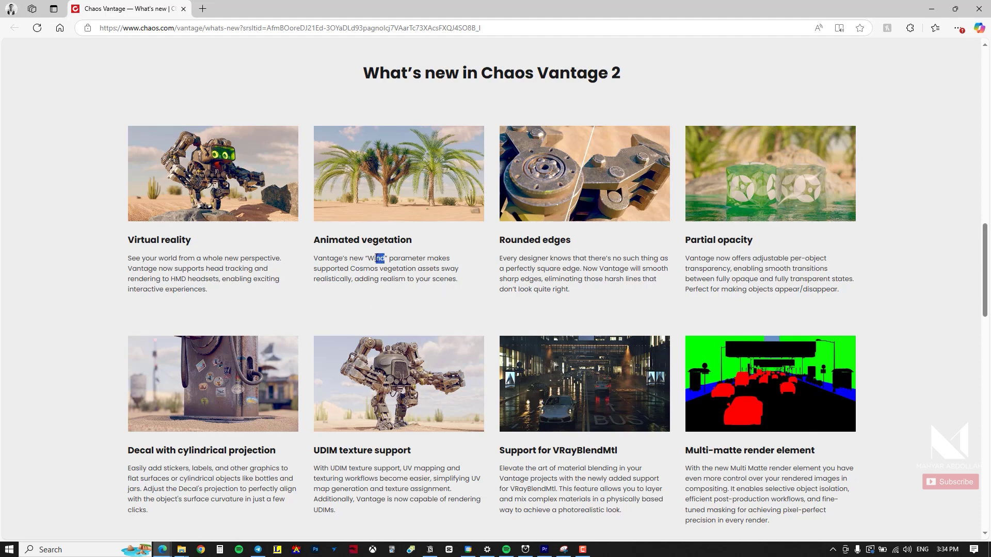
left_click(376, 293)
left_click_drag(351, 266, 379, 265)
left_click(382, 292)
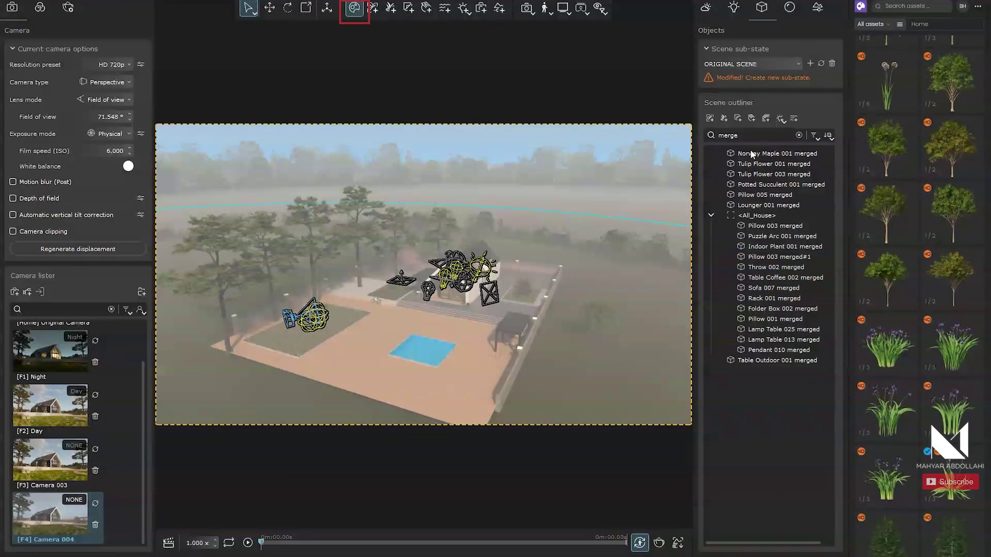
Open Japanese Zelkova 002, choose its Autumn variant and download it
mouse_move(890, 318)
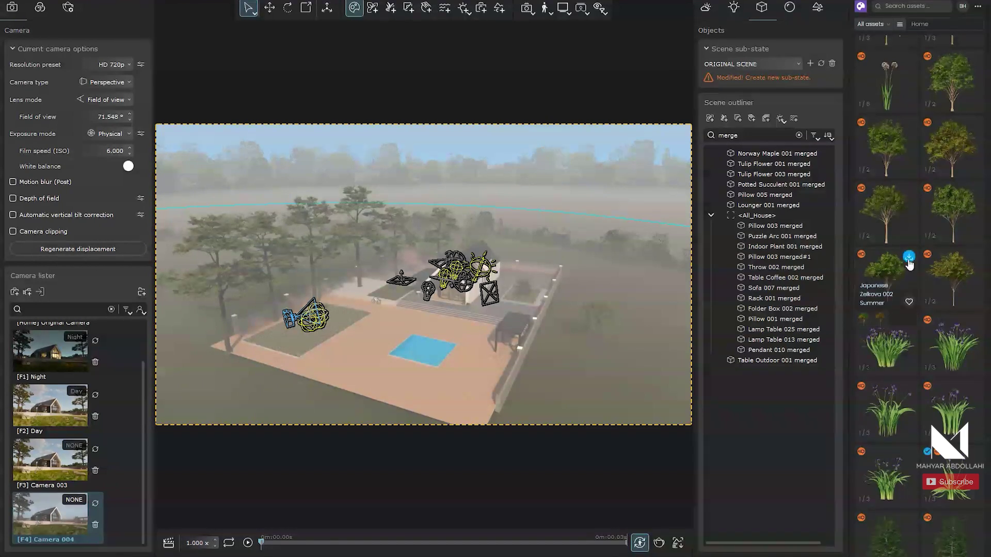
left_click(908, 258)
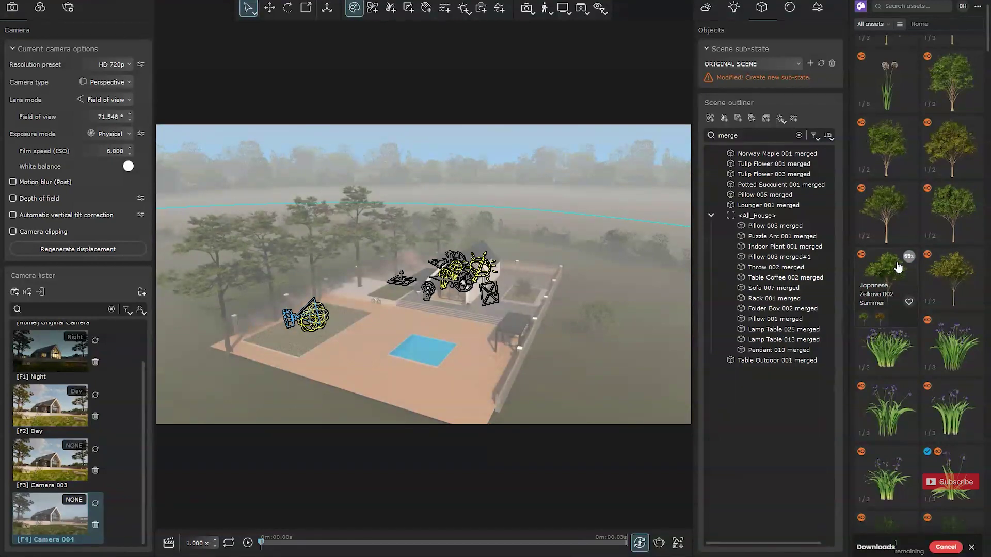
left_click(880, 318)
left_click(881, 320)
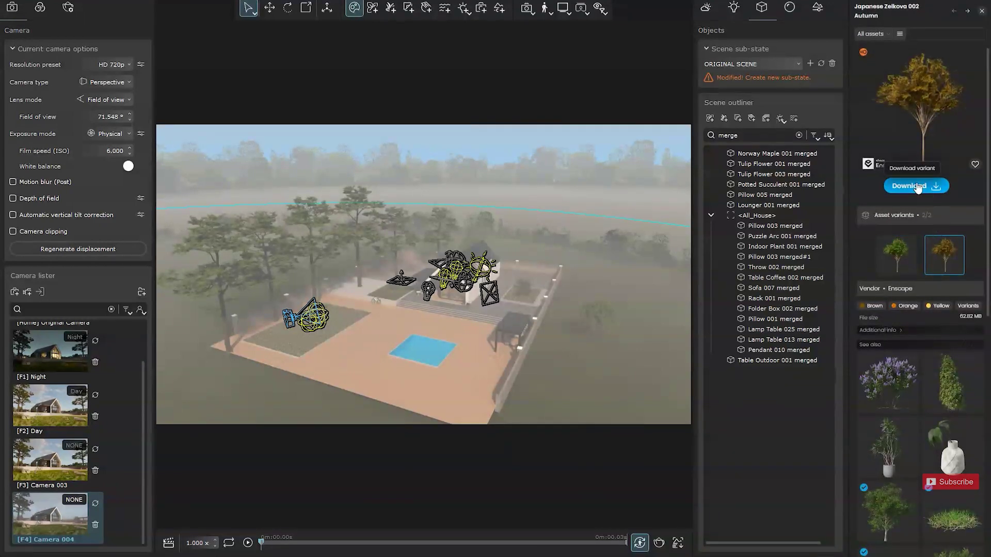
left_click(901, 258)
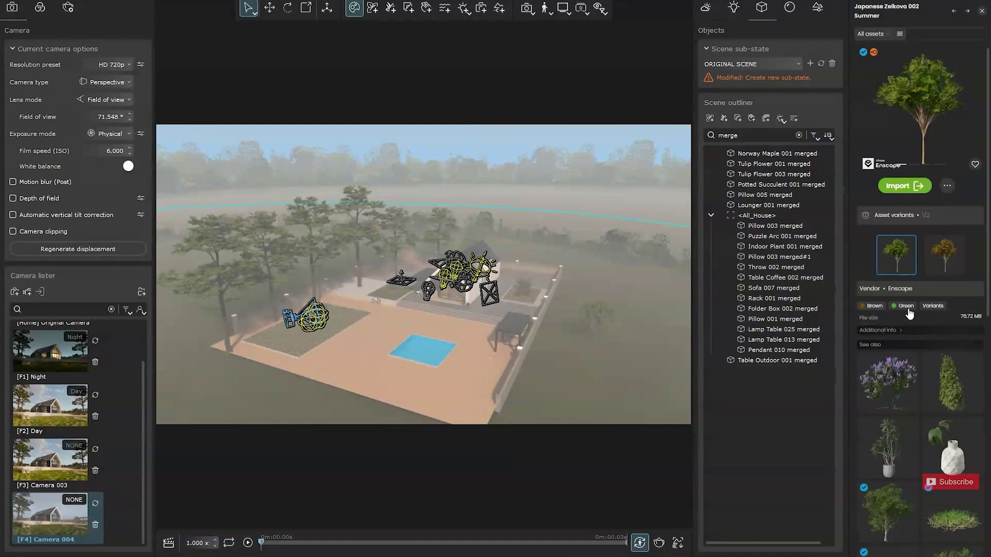
left_click(944, 250)
left_click(917, 185)
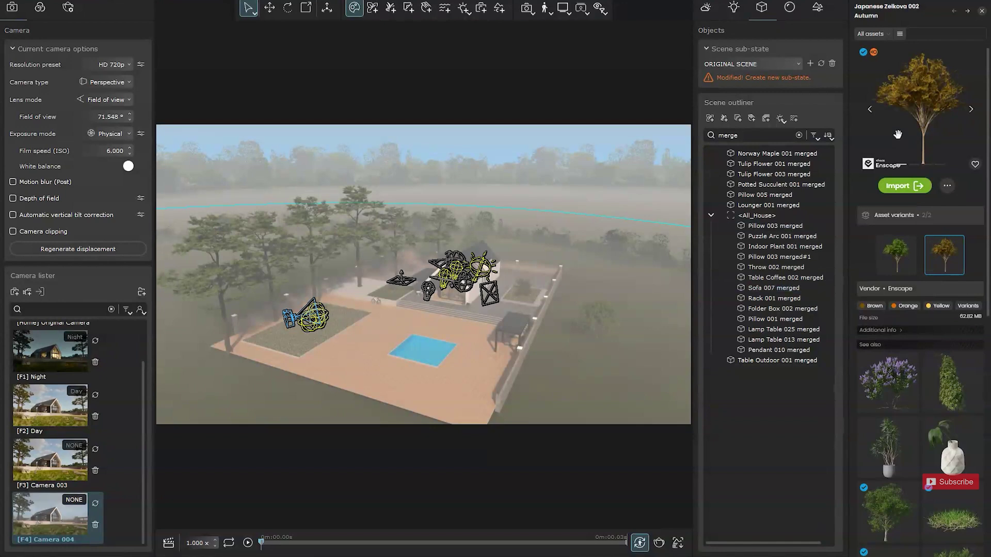
Import the autumn Zelkova beside the house and scale it up to about 3.11
left_click(904, 185)
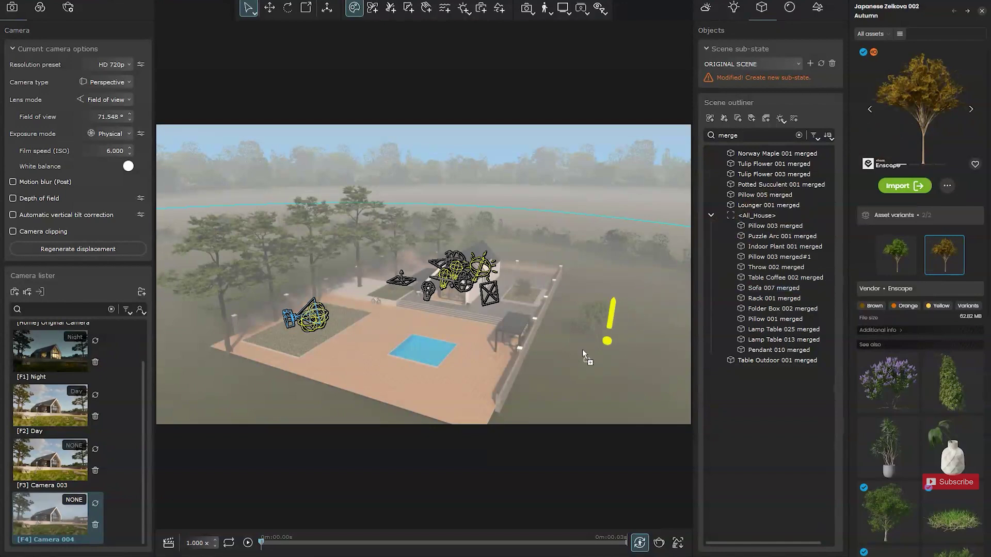
left_click(553, 333)
left_click(55, 515)
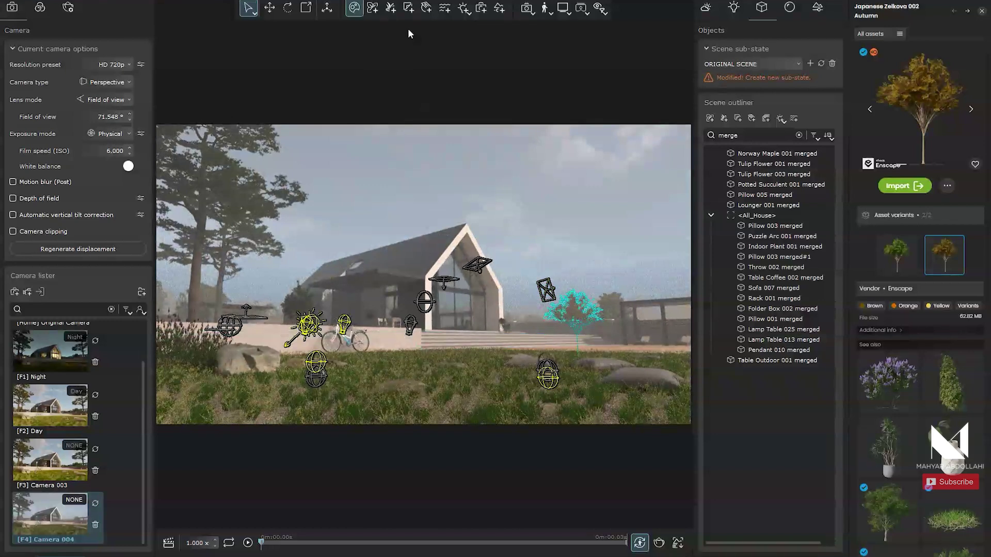
left_click(306, 8)
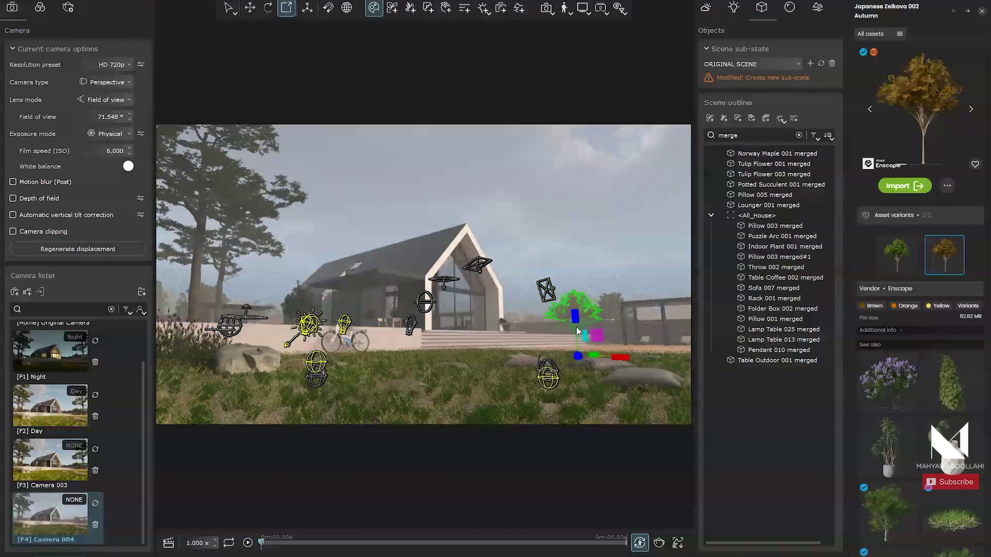
left_click_drag(602, 339, 602, 301)
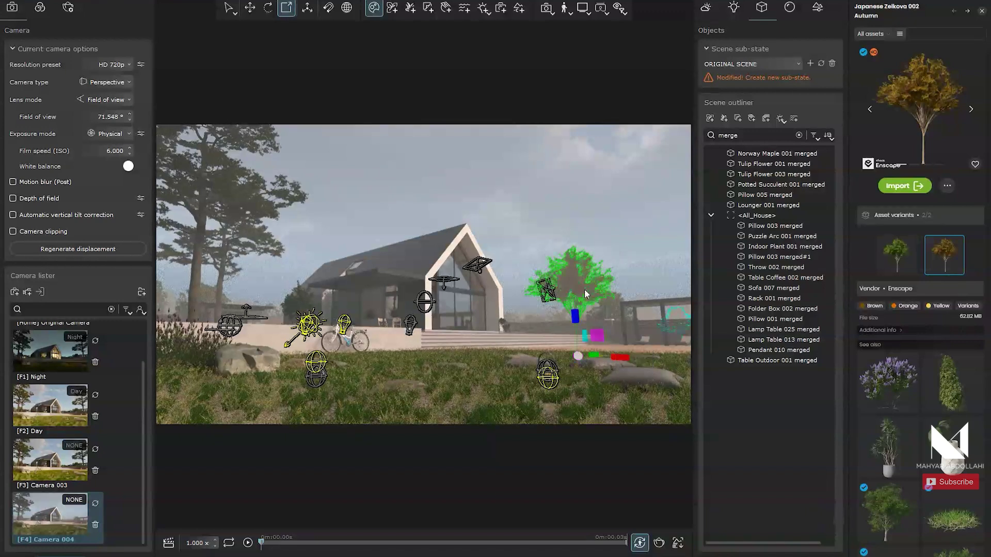
Select the interior house lights and enable the Inside_House_Light_Rectangle light
left_click(478, 269)
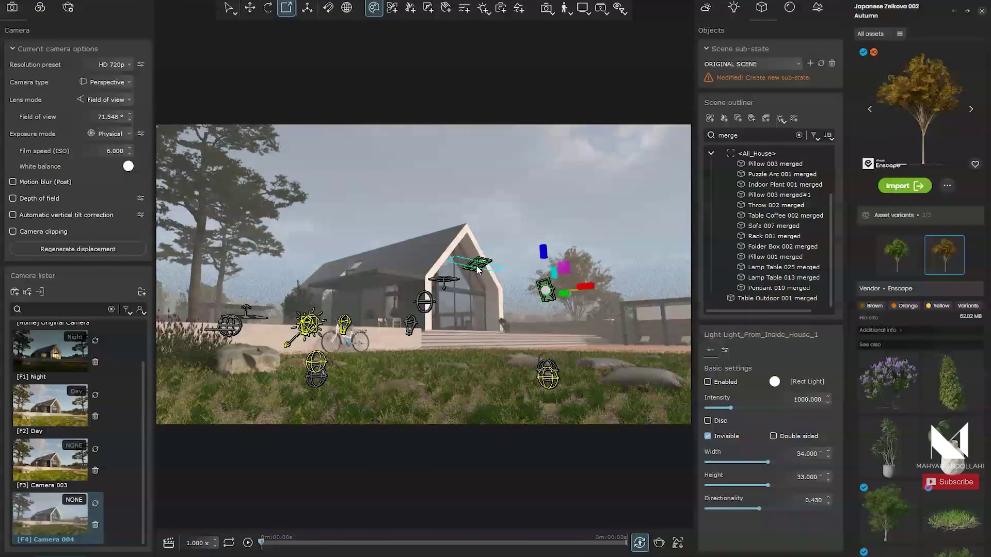
left_click(478, 270)
left_click(707, 382)
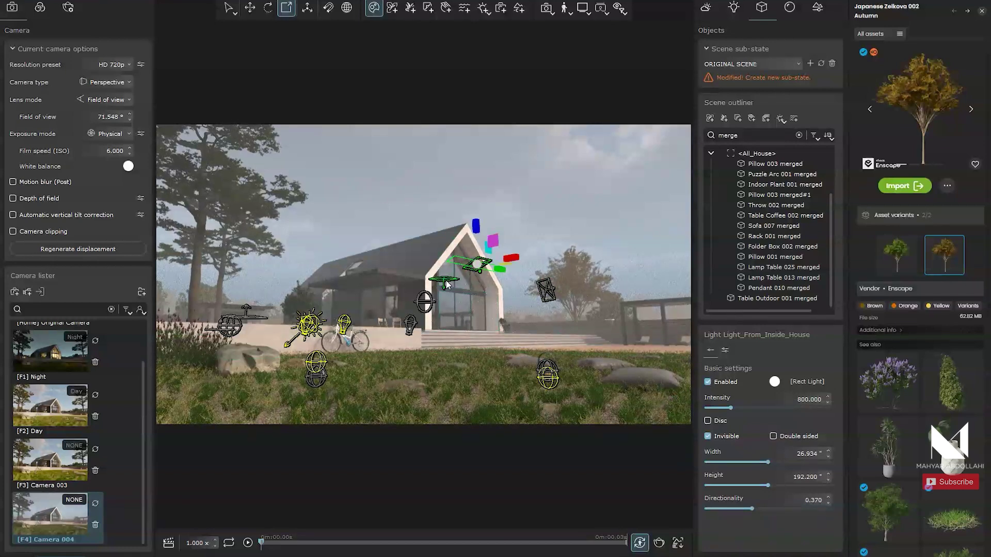
left_click(446, 284)
left_click(707, 382)
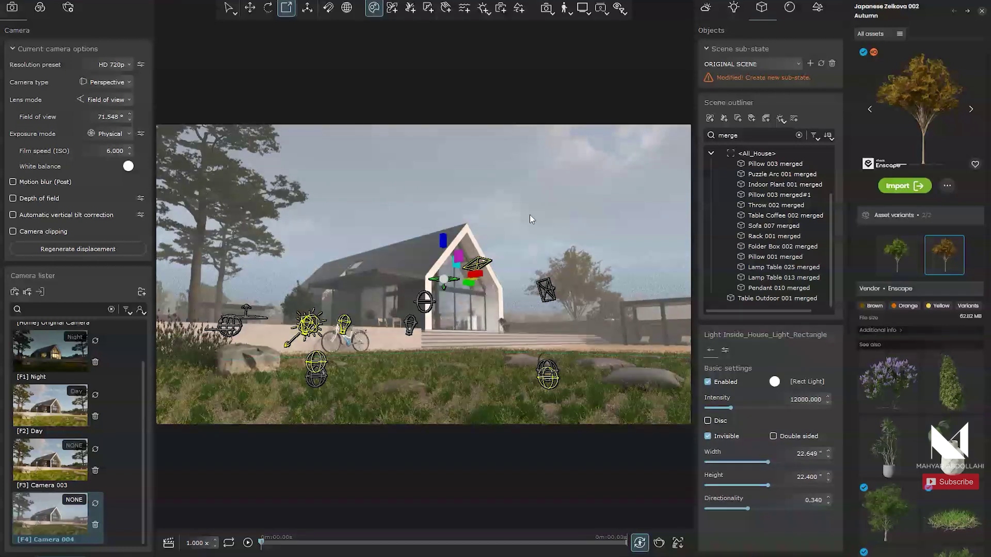
From an aerial view, place a second Japanese Zelkova at the deck edge, then return to Camera 004
left_click(549, 268)
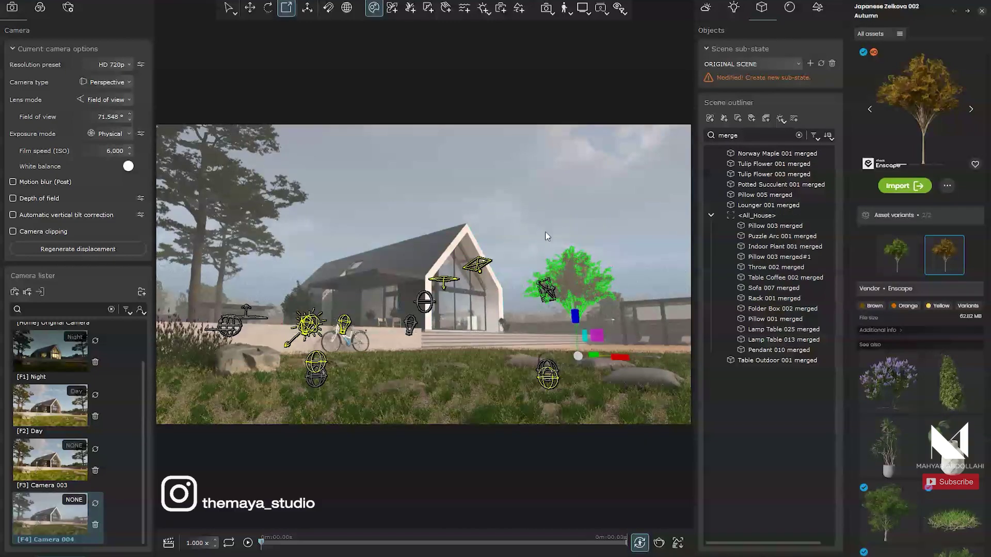
right_click_drag(546, 236, 596, 181)
left_click(596, 179)
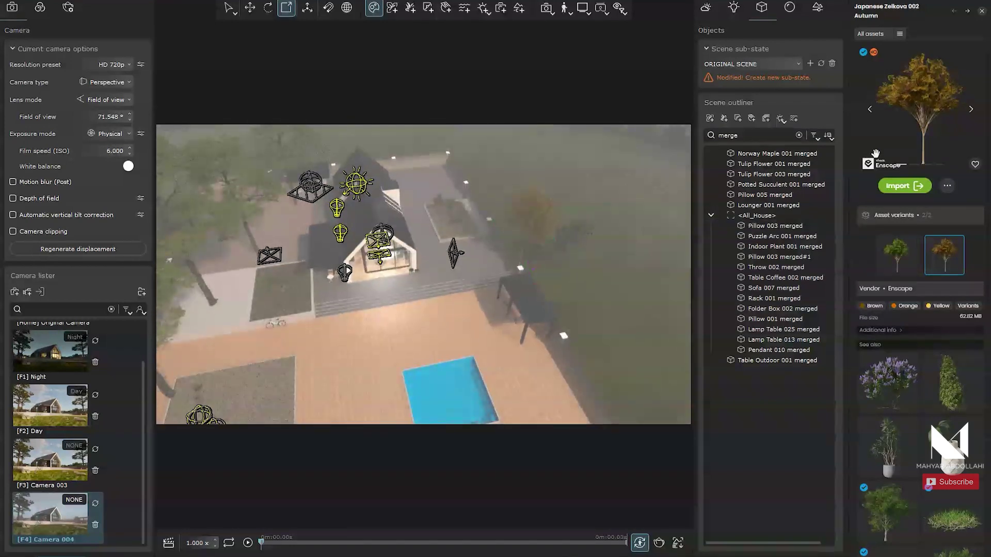
left_click_drag(876, 153, 394, 335)
left_click_drag(502, 353, 298, 407)
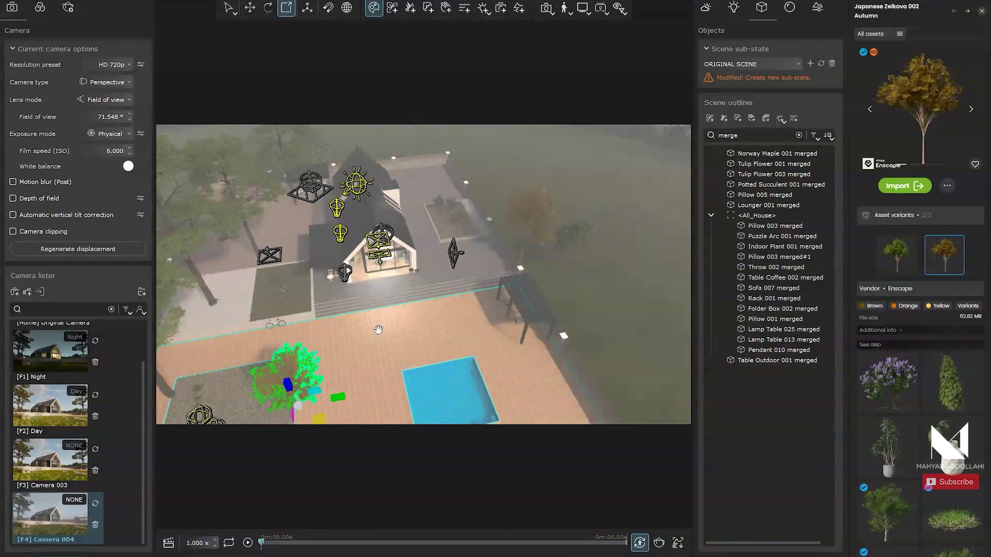
right_click_drag(298, 397, 531, 314)
key("F4")
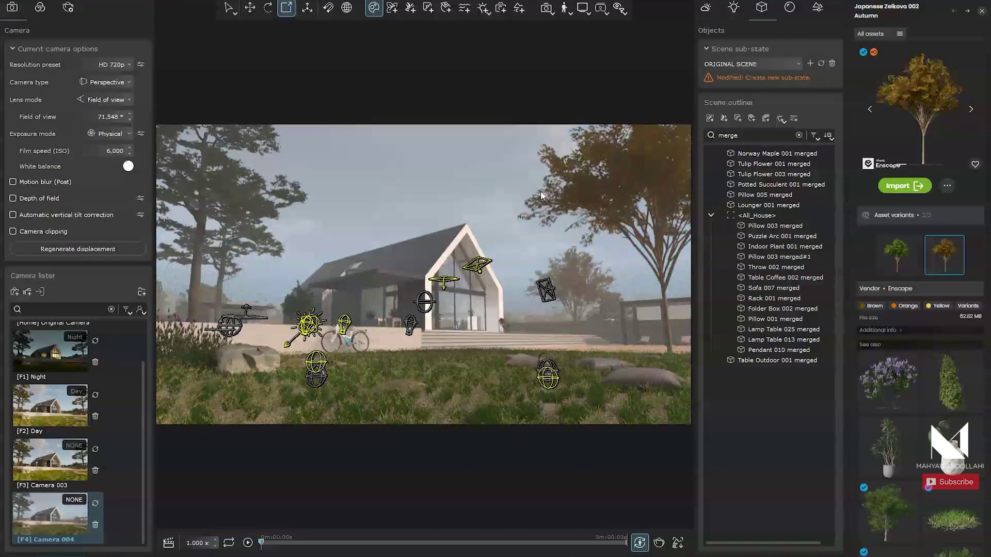
left_click(734, 8)
Turn on Affect vegetation and set cloud wind to 84% and vegetation wind to 92%, rotating the wind direction
left_click(705, 8)
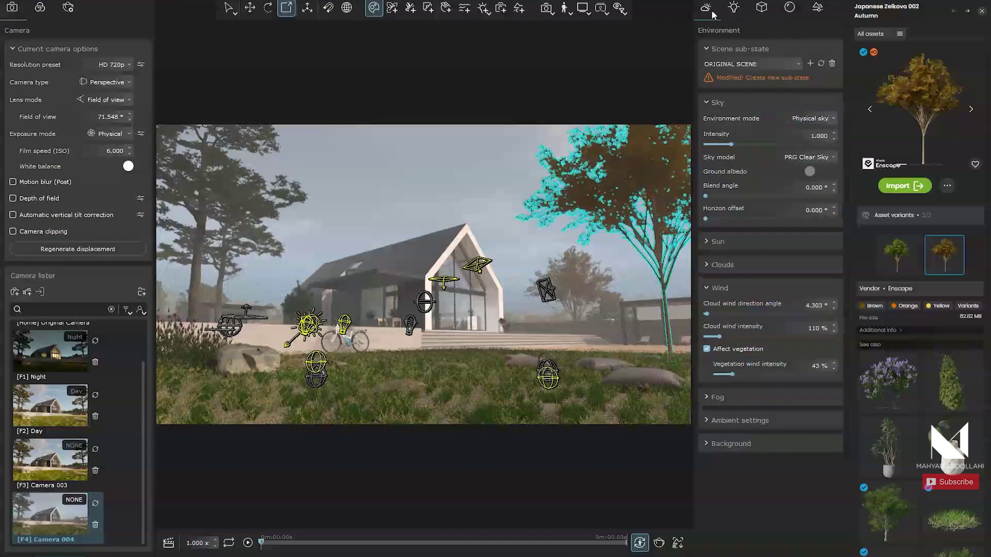
left_click(706, 349)
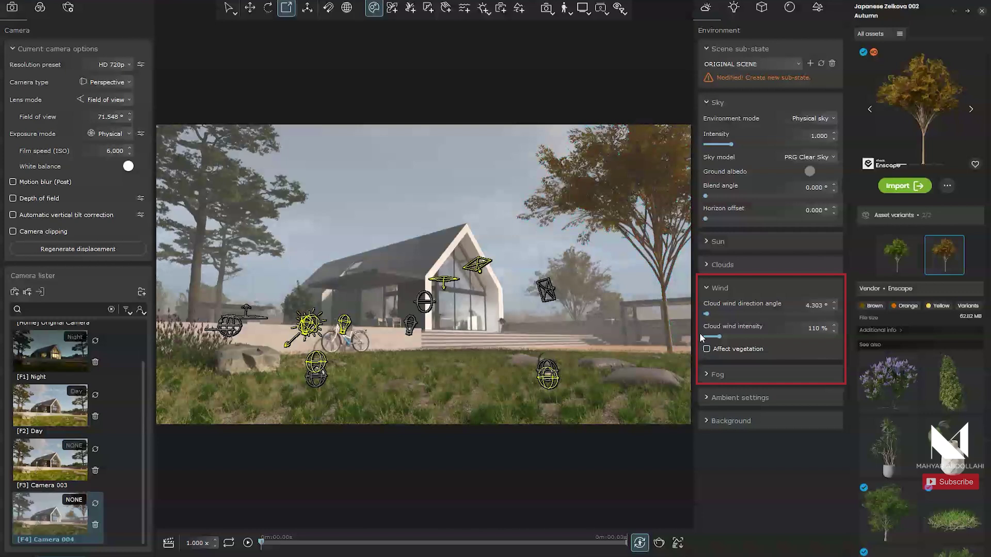
left_click(706, 349)
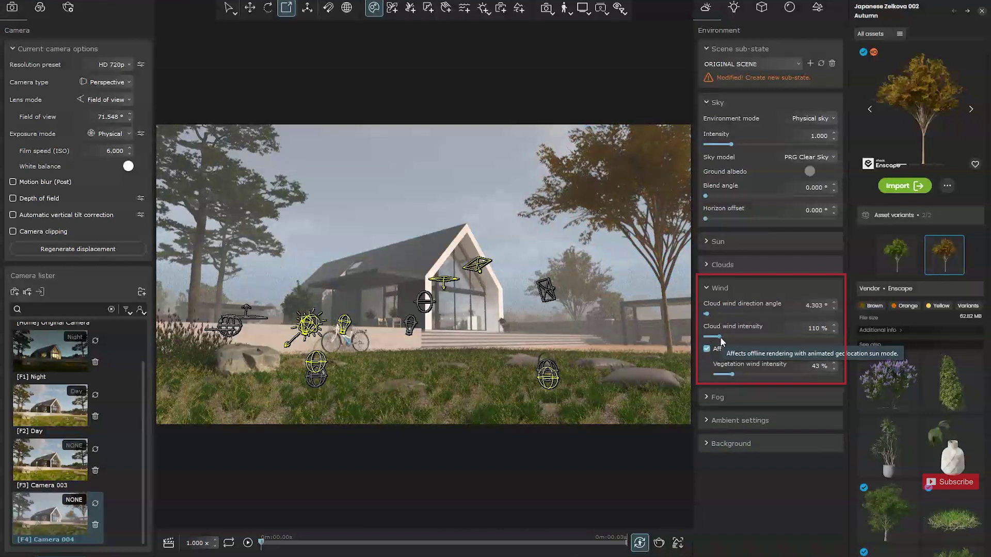
mouse_move(720, 336)
left_mouse_down()
mouse_move(753, 336)
mouse_move(706, 335)
mouse_move(831, 334)
mouse_move(718, 340)
left_mouse_up()
mouse_move(735, 375)
left_mouse_down()
mouse_move(808, 371)
mouse_move(722, 375)
left_mouse_up()
left_click_drag(705, 314, 749, 314)
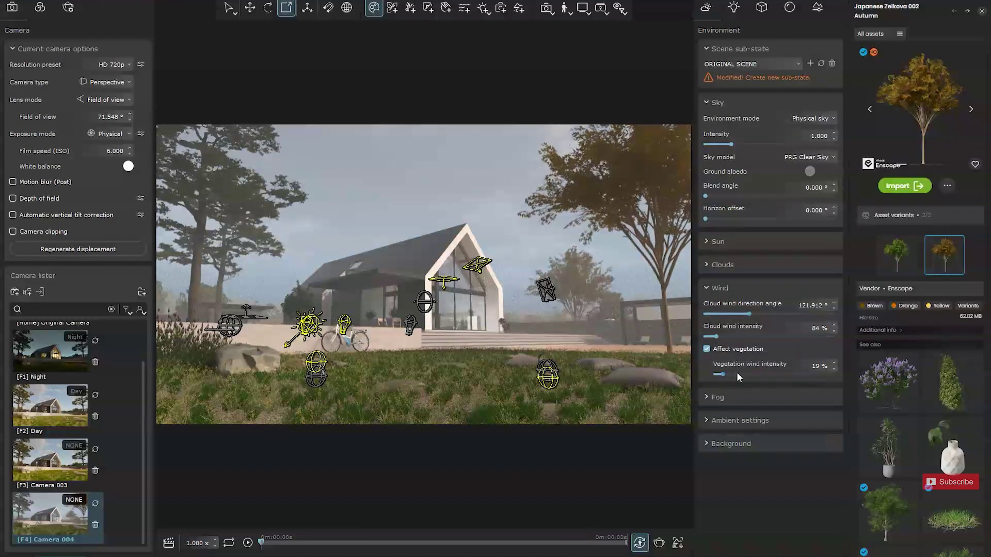
left_click_drag(724, 376, 751, 375)
Set the wind direction to about 18.6° and uncheck Affect vegetation
left_click_drag(749, 314, 708, 316)
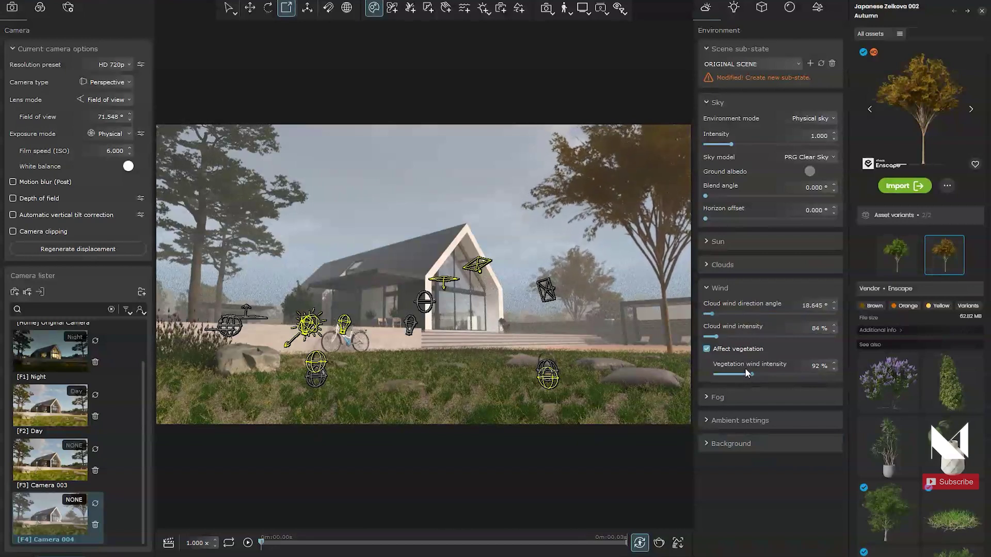
left_click(707, 349)
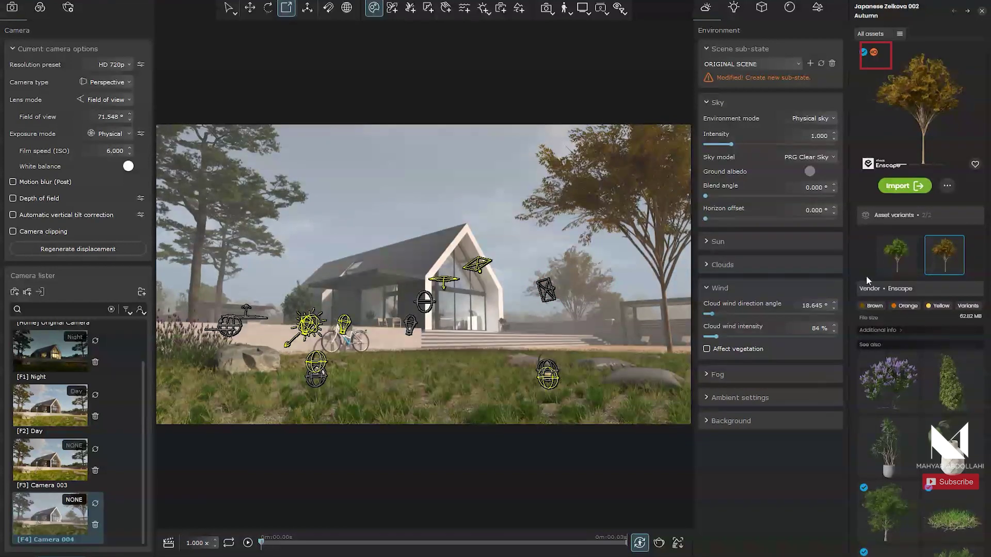
left_click(980, 12)
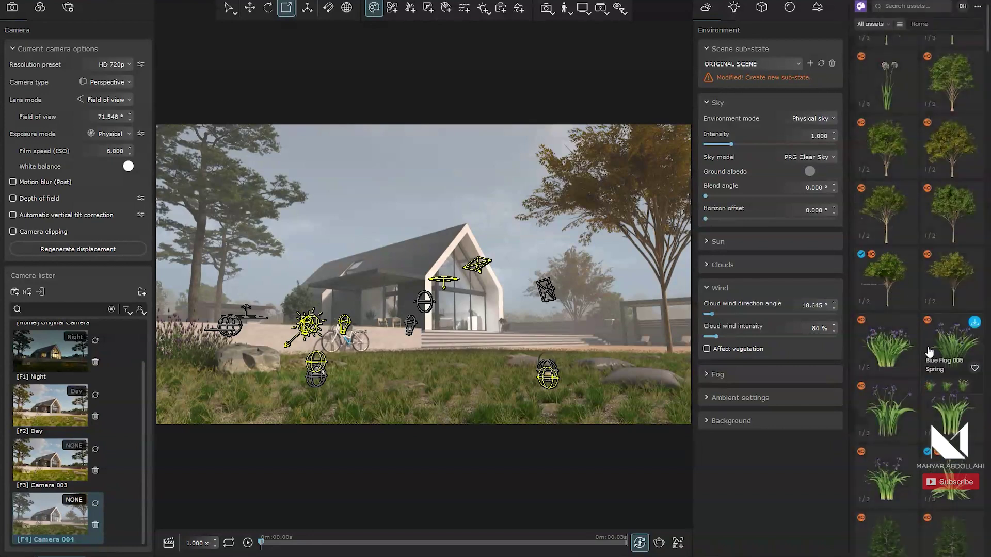
Preview the spring, autumn and summer variants of Tulip Tree 001 in the asset library
scroll(931, 336, "up", 3)
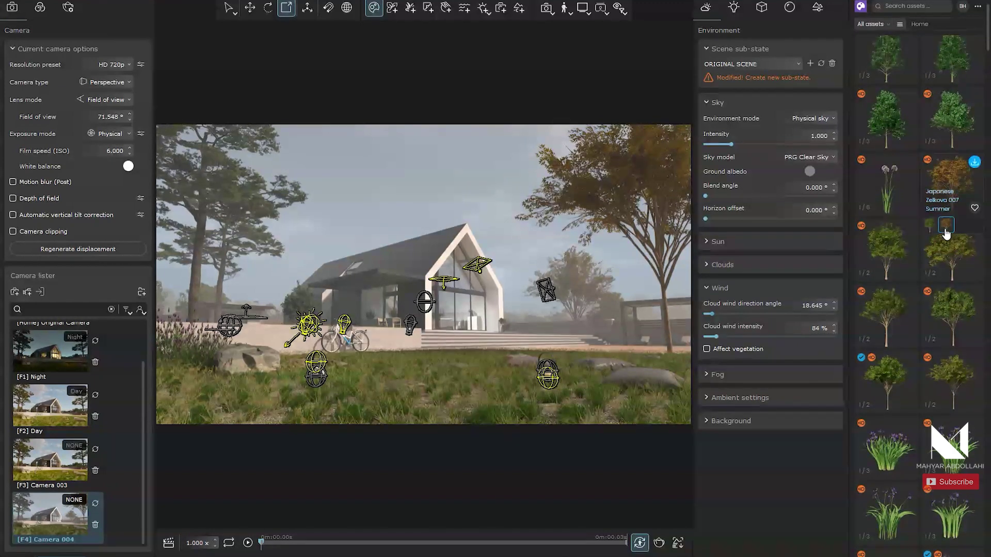
scroll(950, 191, "down", 1)
mouse_move(950, 192)
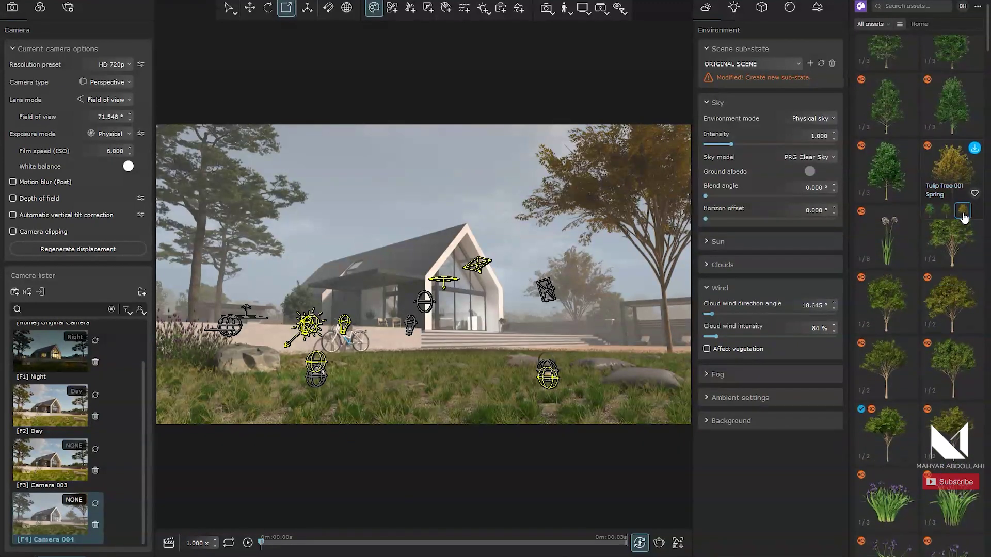
left_click(947, 177)
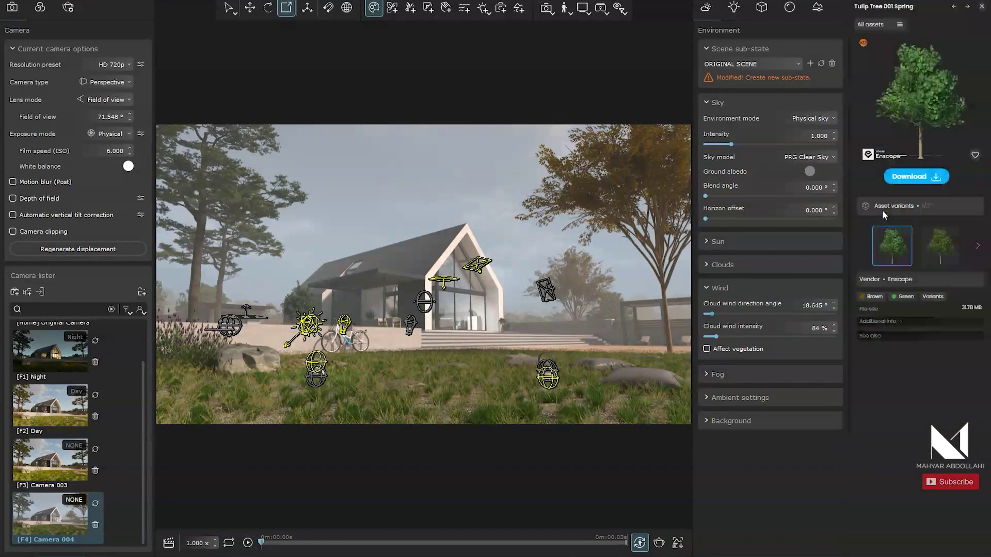
left_click(978, 248)
left_click(947, 248)
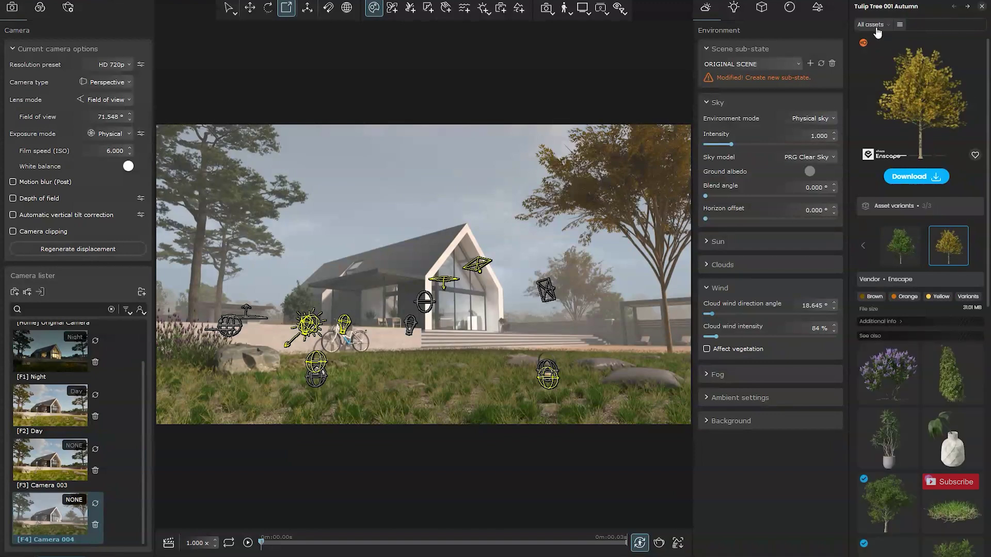
left_click(905, 253)
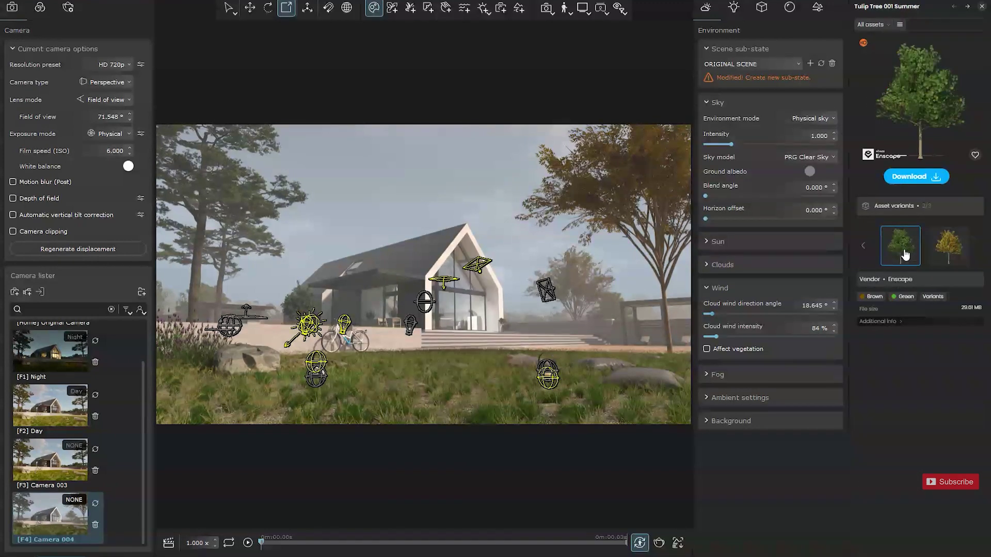
left_click(979, 16)
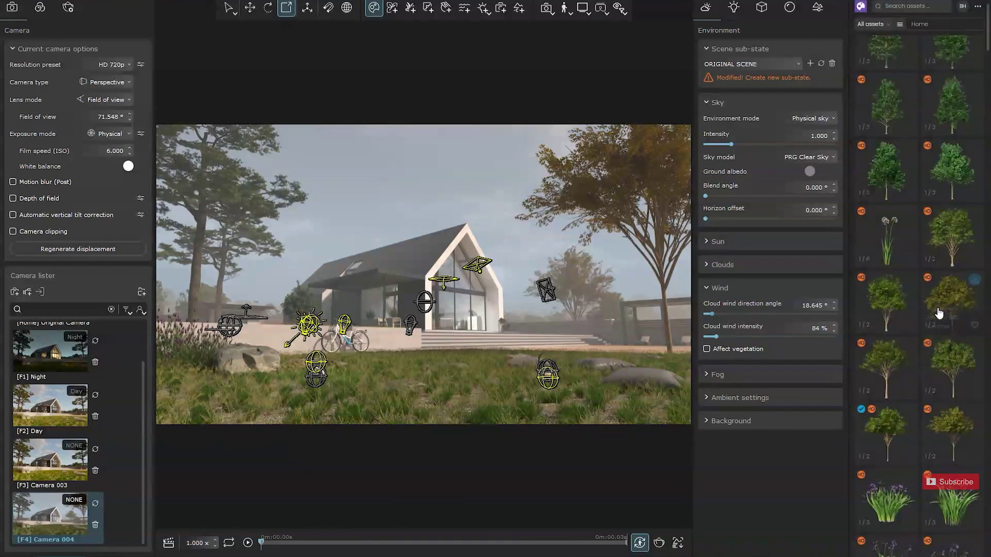
Open Paper Birch 004 and switch to its Autumn variant for download
scroll(938, 316, "down", 3)
scroll(892, 206, "up", 3)
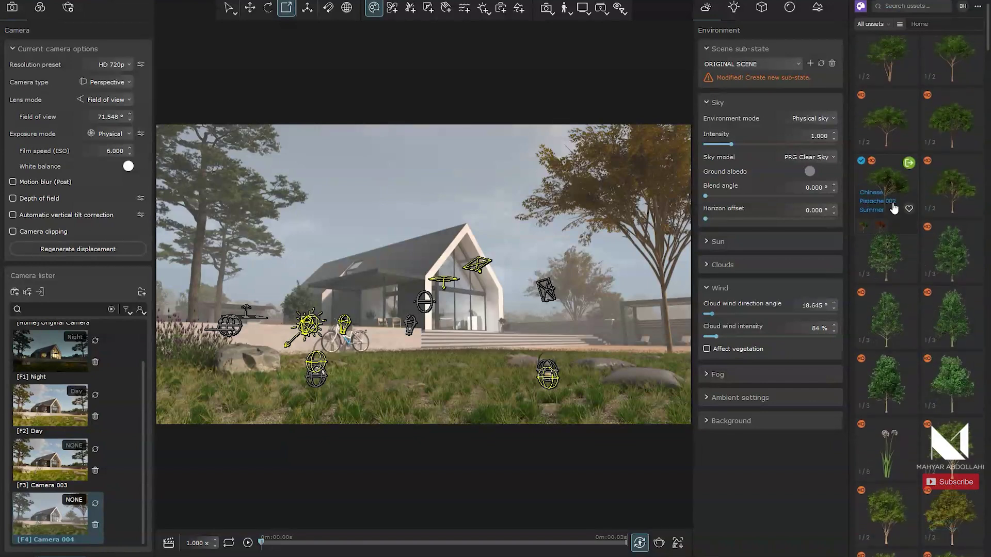
scroll(900, 242, "up", 5)
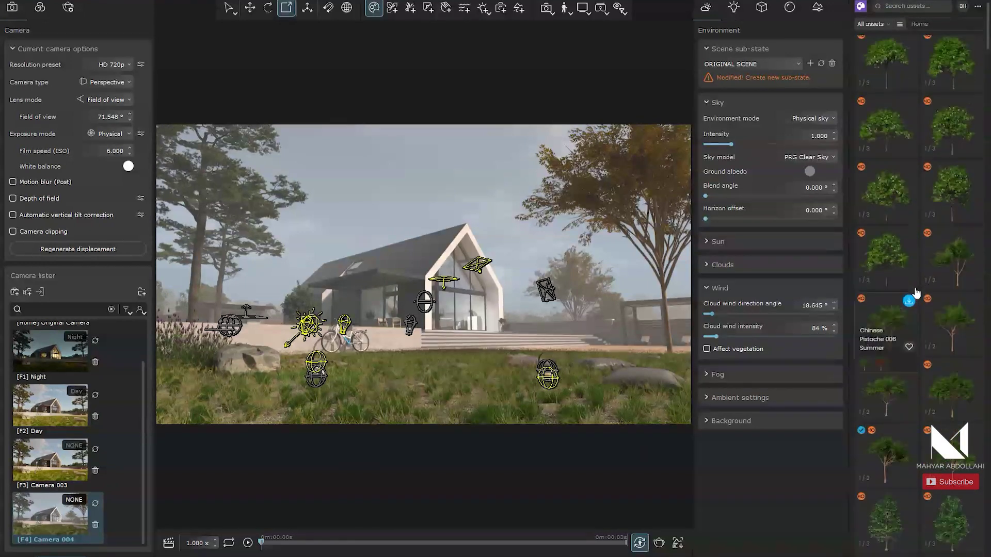
scroll(915, 293, "up", 10)
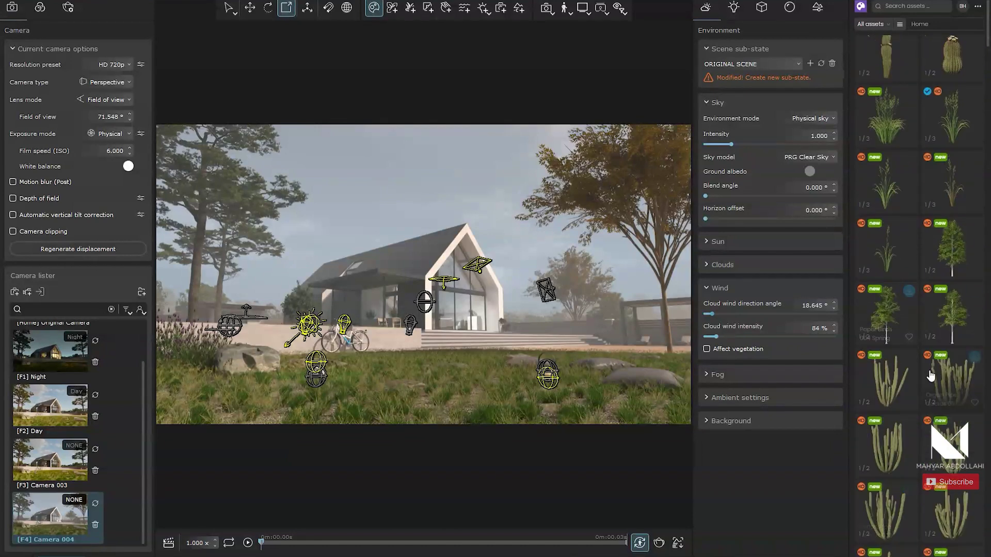
left_click(886, 302)
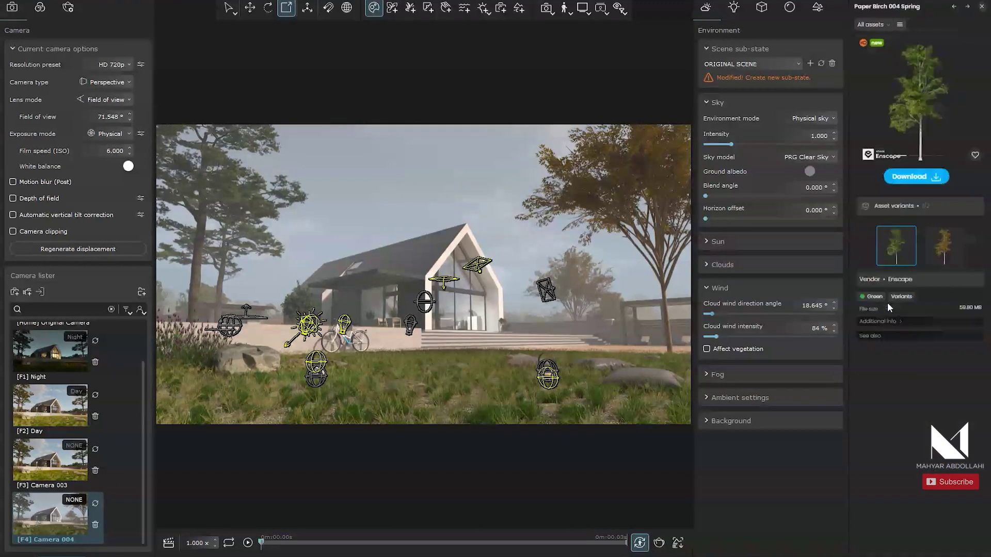
left_click(944, 246)
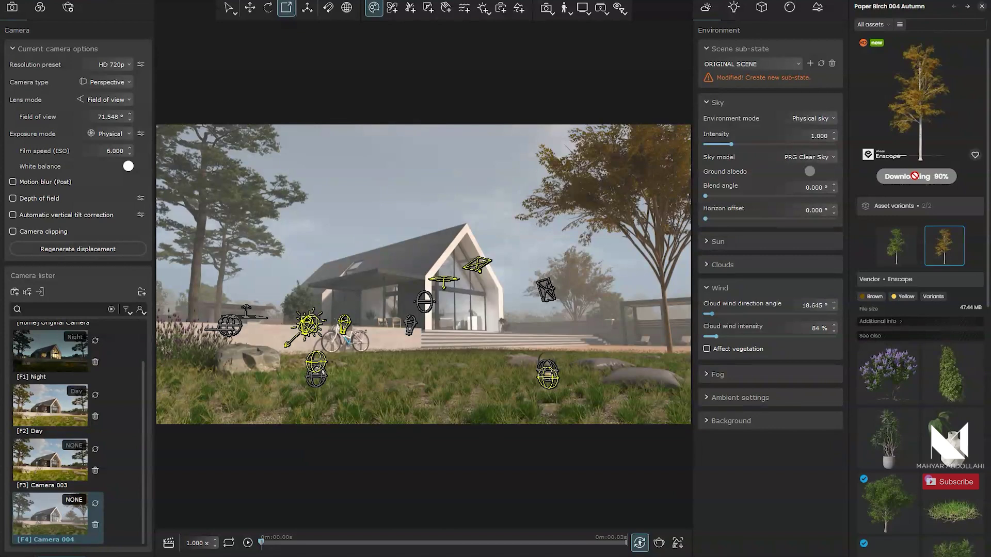
Import the Paper Birch 004 Autumn tree into the scene from an aerial view
left_click(908, 176)
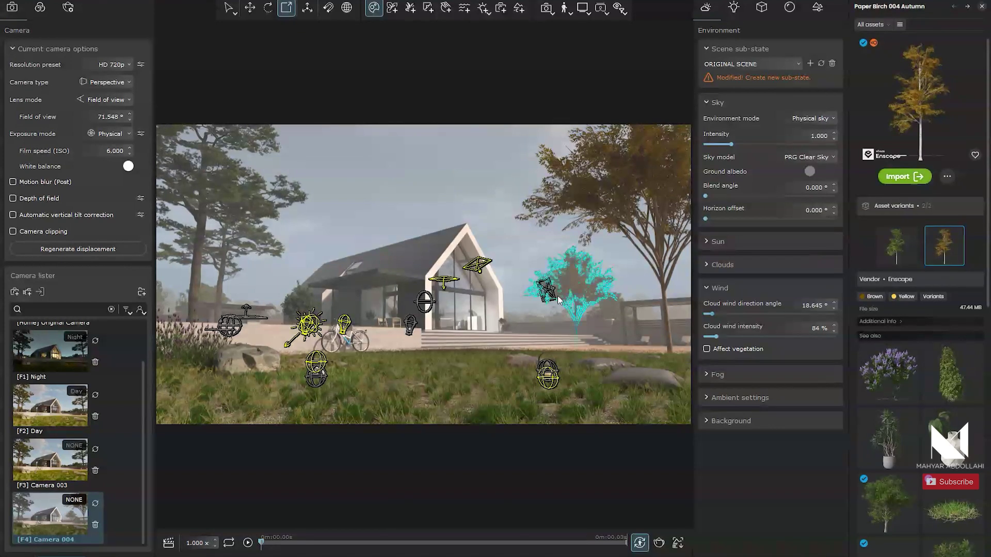
middle_click_drag(496, 202, 464, 299)
mouse_move(910, 107)
left_mouse_down()
mouse_move(645, 232)
mouse_move(399, 308)
mouse_move(342, 312)
left_mouse_up()
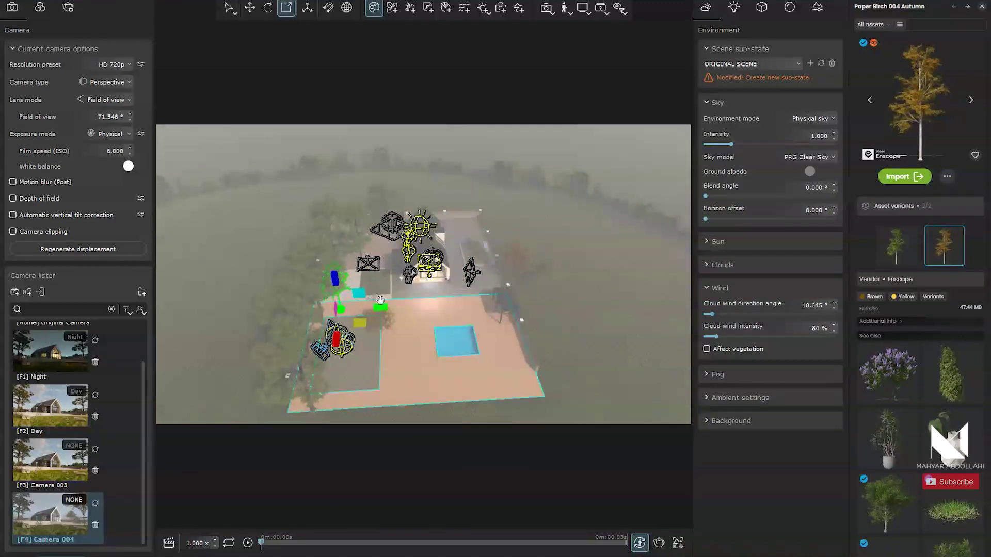
In the Camera 004 view, nudge the left birch tree along Y and enable wind on vegetation
left_click(78, 503)
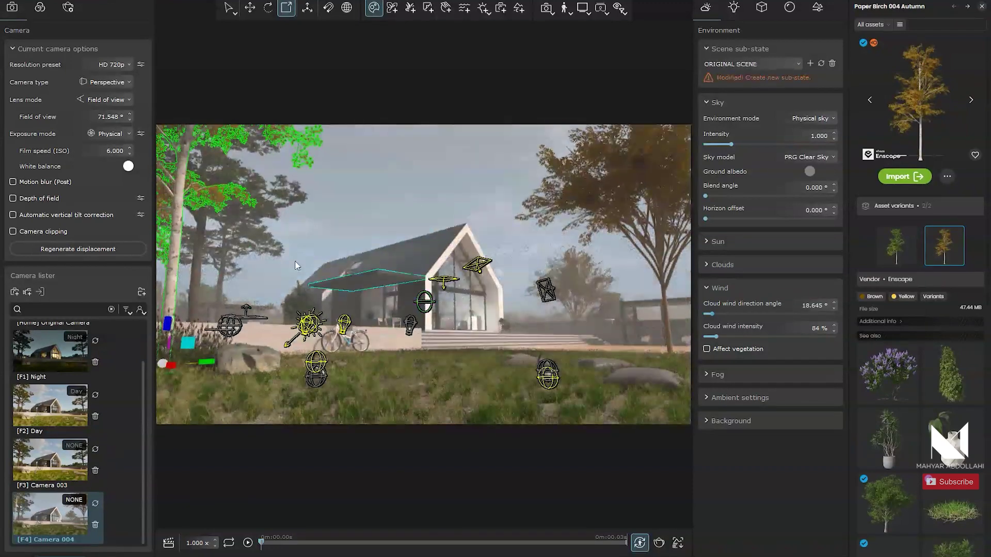
left_click(190, 202)
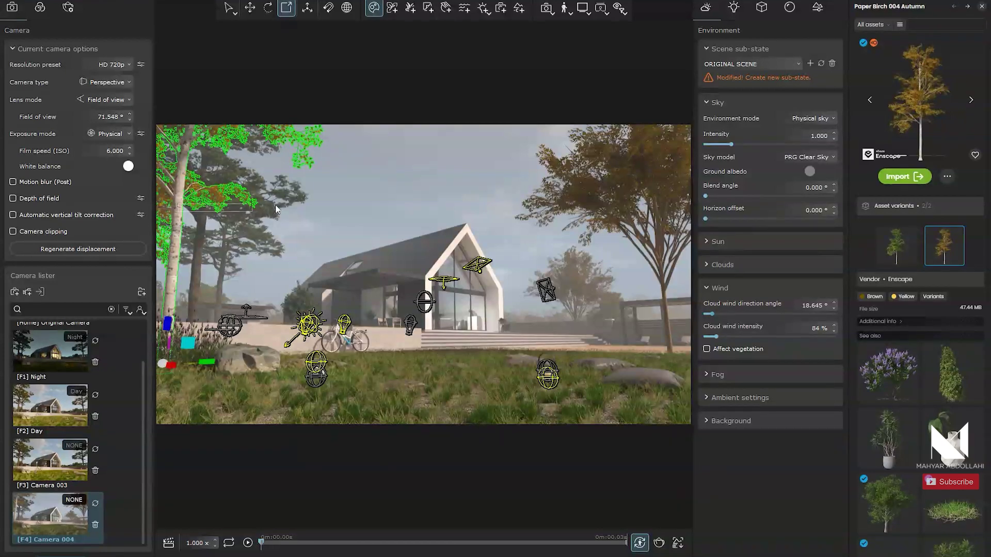
left_click(304, 151)
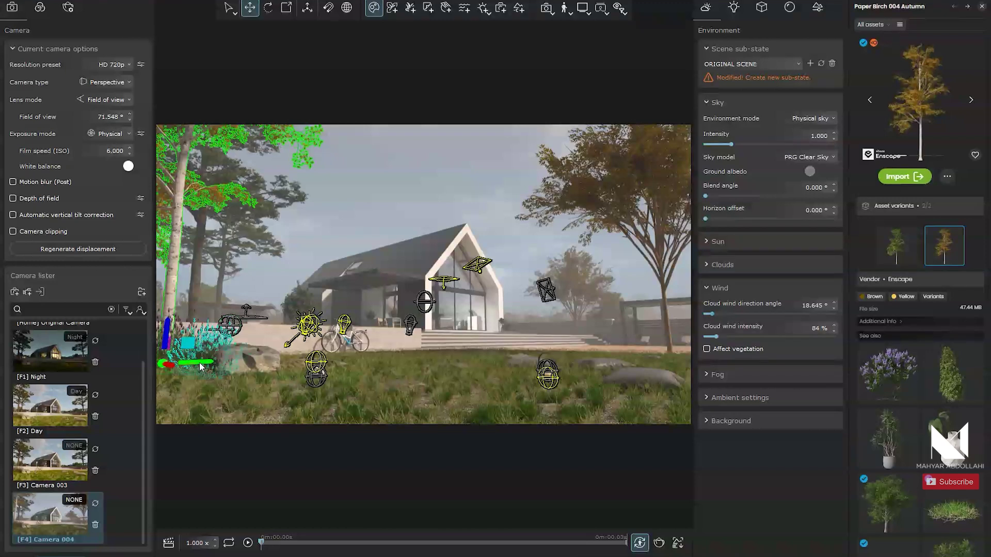
mouse_move(211, 362)
left_mouse_down()
mouse_move(231, 360)
mouse_move(220, 357)
left_mouse_up()
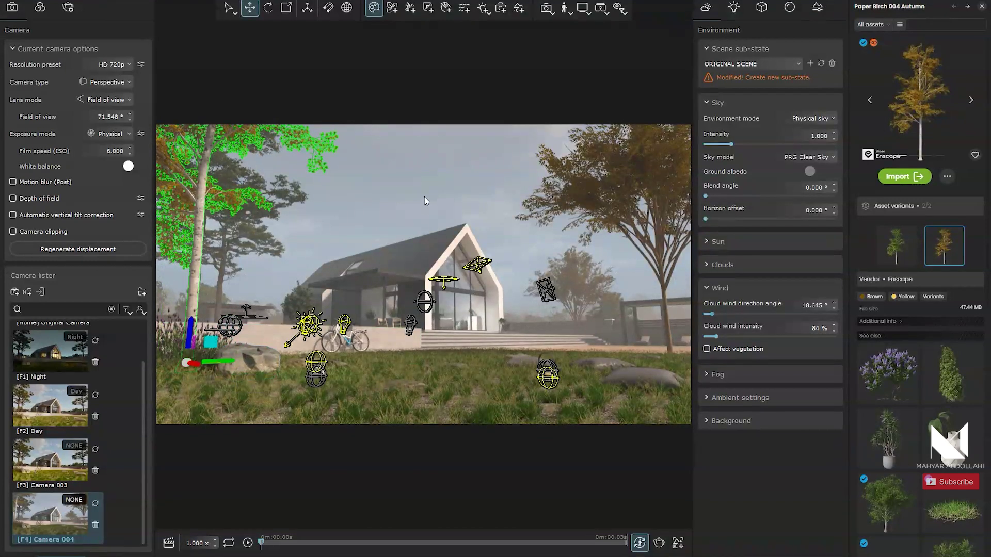
left_click(461, 182)
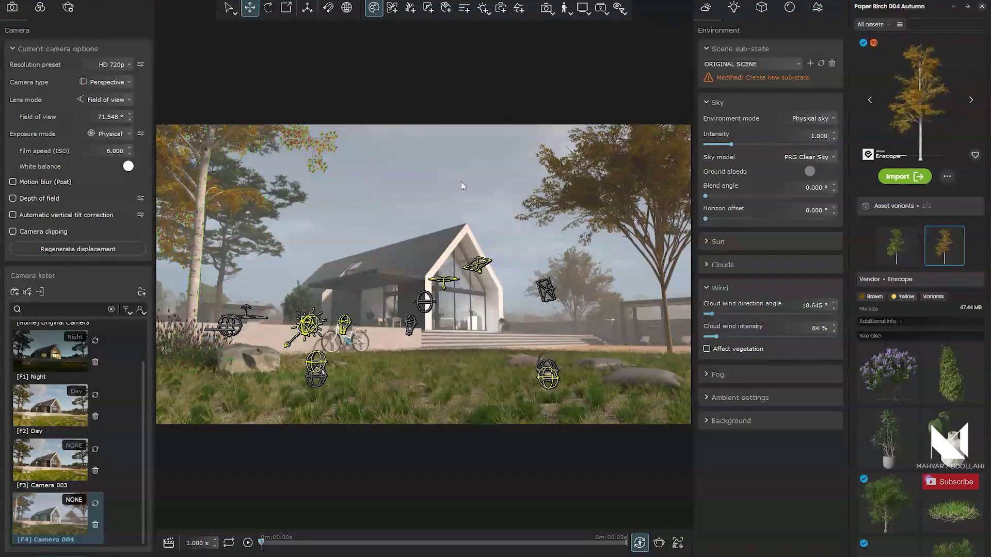
left_click(706, 349)
Raise cloud wind intensity to 127%, try vegetation intensity, then turn Affect vegetation off
mouse_move(709, 336)
left_mouse_down()
mouse_move(786, 339)
mouse_move(722, 336)
left_mouse_up()
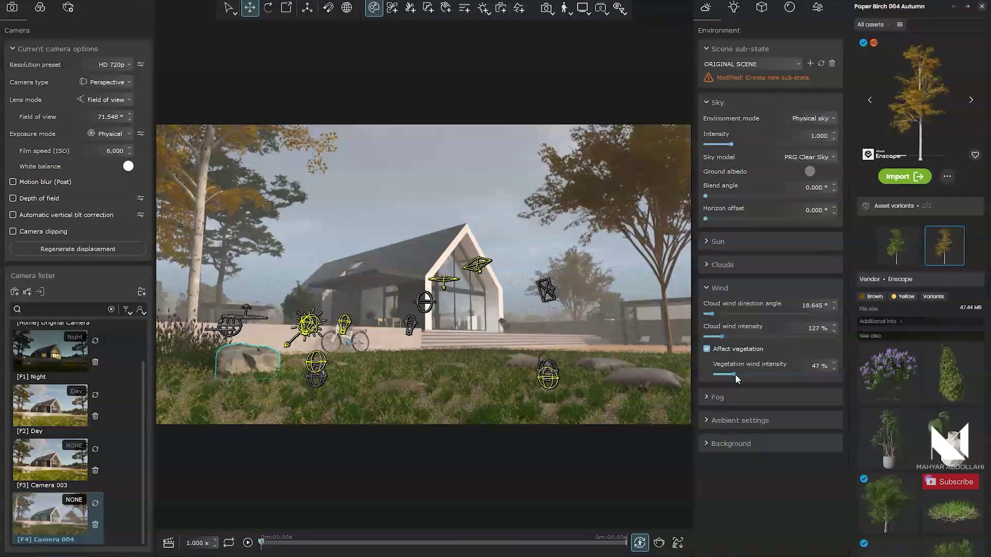
mouse_move(735, 375)
left_mouse_down()
mouse_move(797, 373)
mouse_move(706, 380)
mouse_move(827, 376)
mouse_move(727, 378)
left_mouse_up()
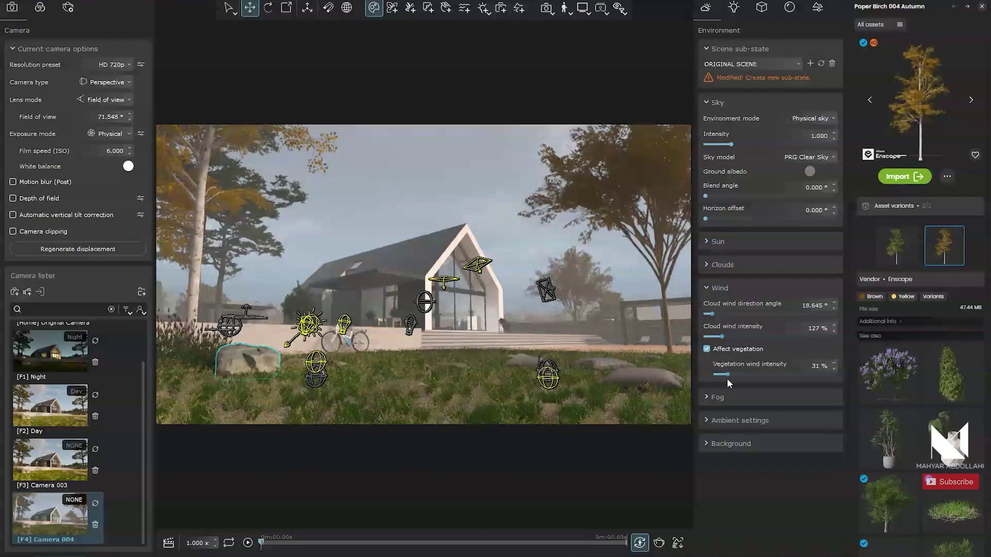
left_click(706, 349)
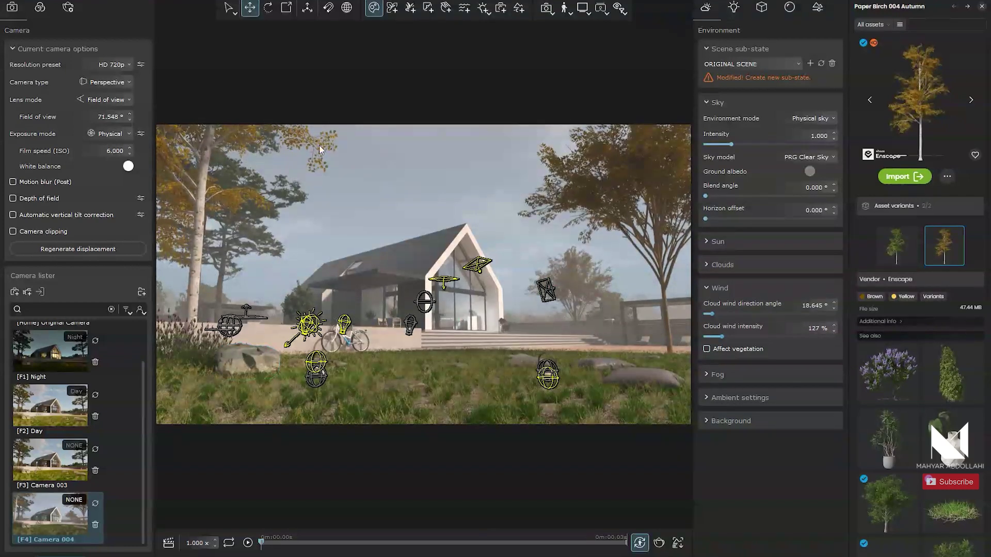
left_click(297, 140)
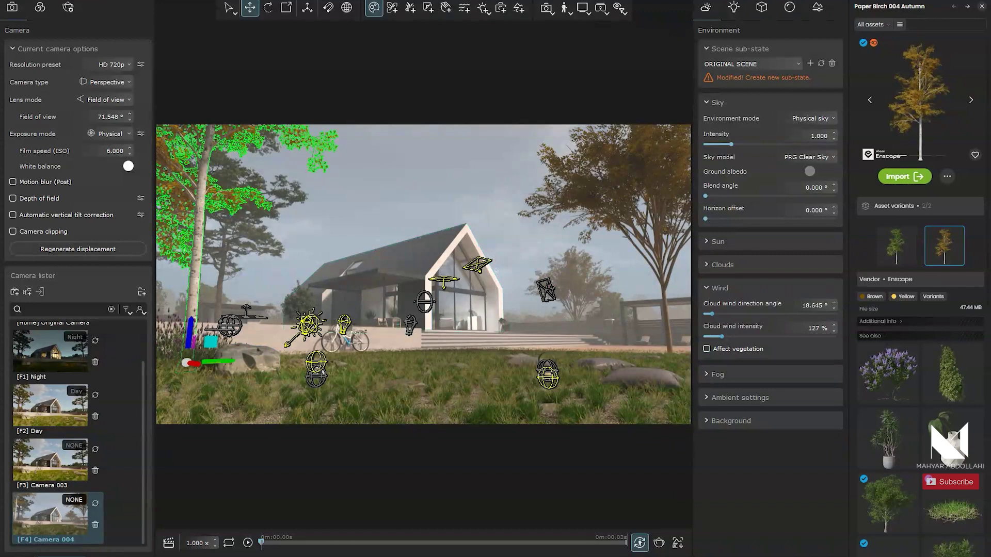
From an aerial view, move the birch tree across the ground toward the terrace
scroll(478, 265, "down", 10)
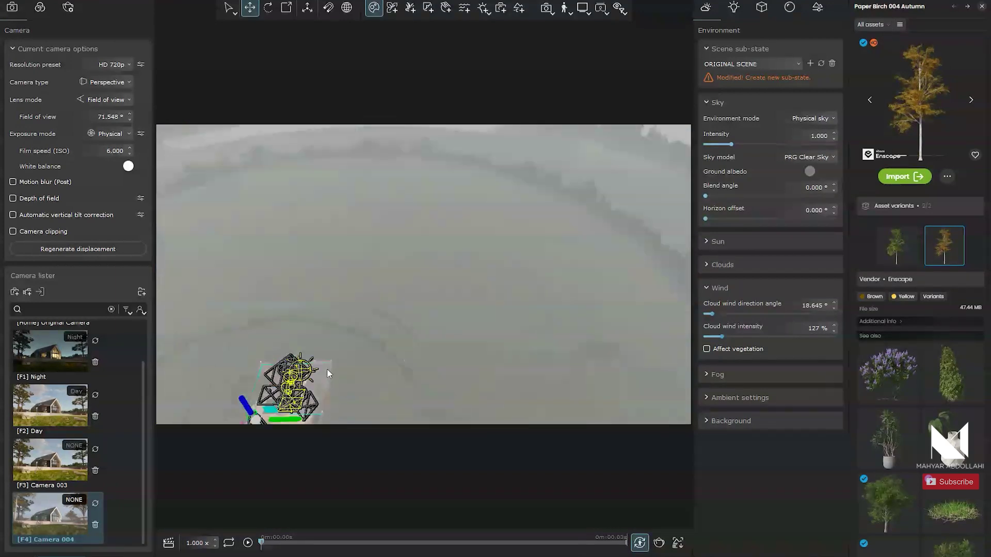
scroll(327, 368, "up", 10)
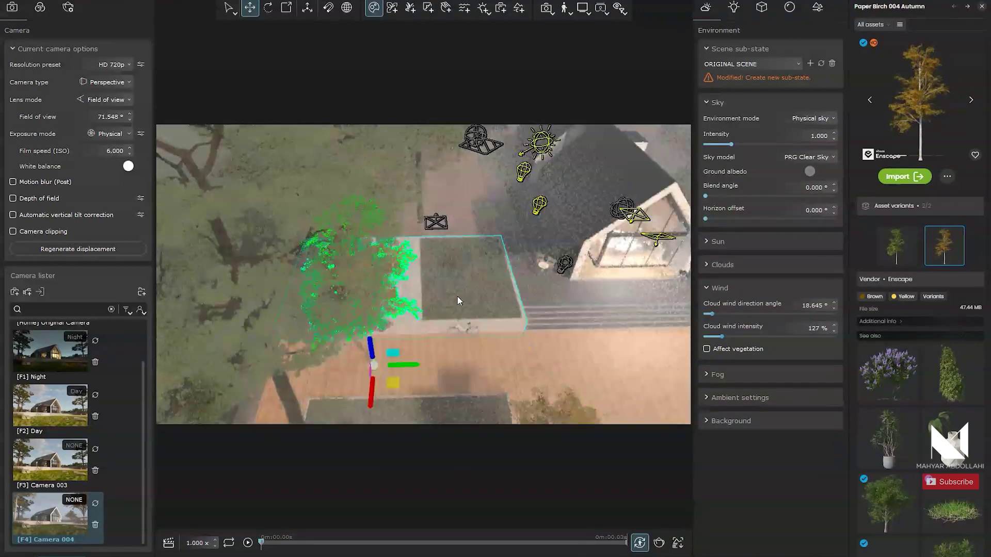
scroll(457, 296, "down", 5)
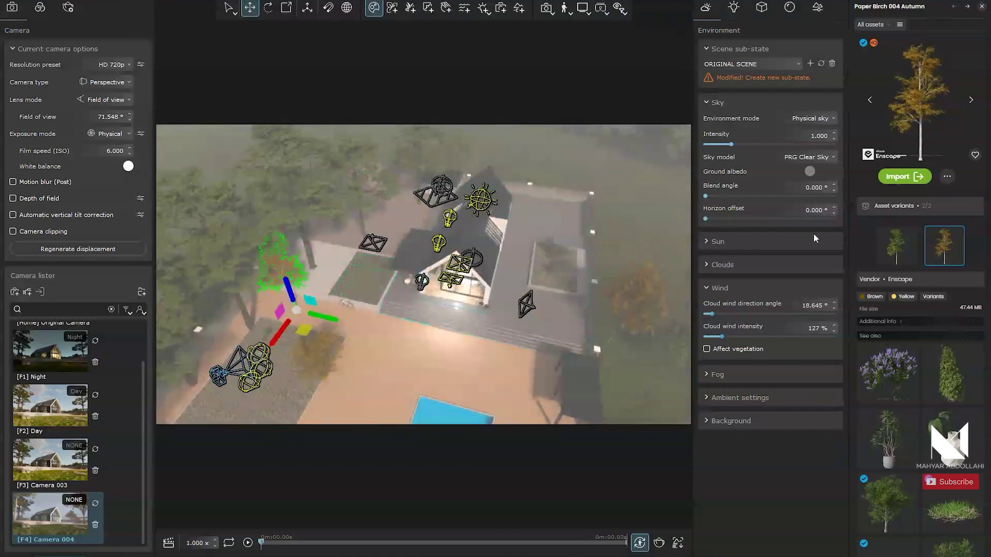
left_click(612, 338)
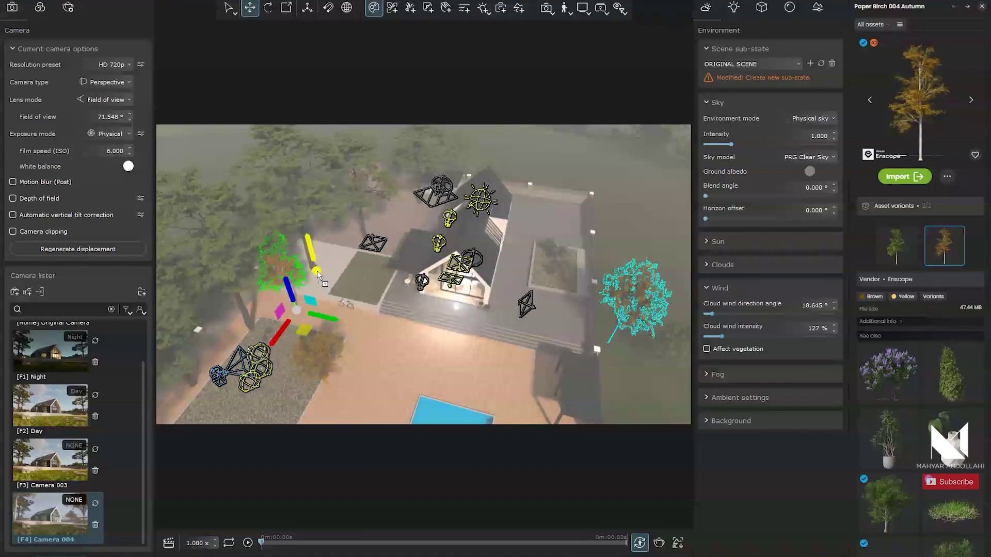
left_click_drag(315, 274, 331, 235)
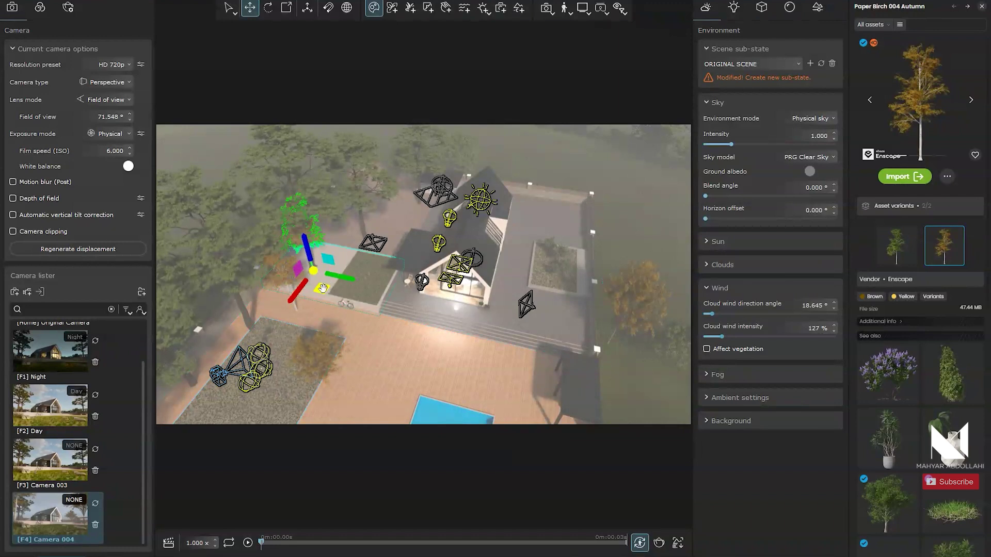
left_click_drag(322, 288, 325, 295)
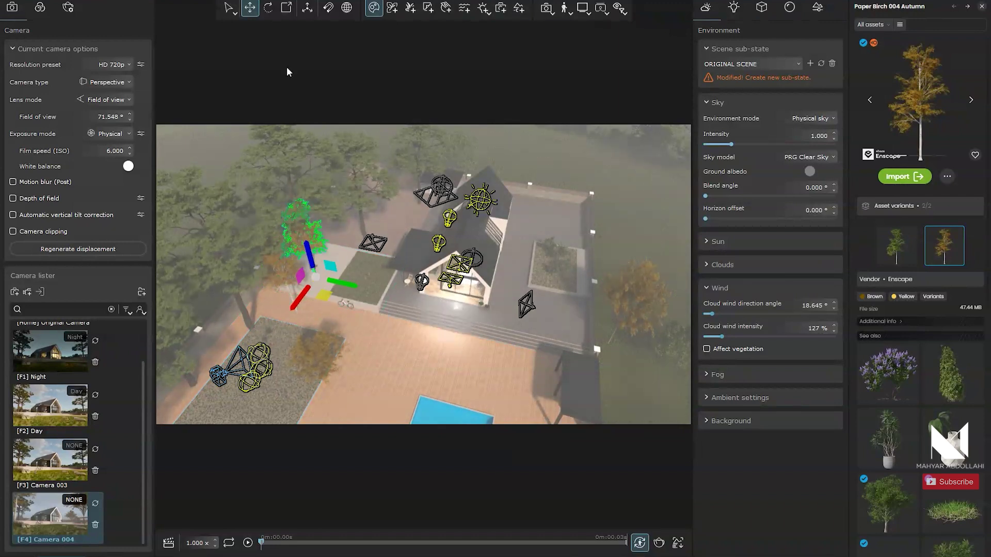
Rescale the birch tree, trying 2.38 and 1.51 before settling at 0.76
left_click(287, 10)
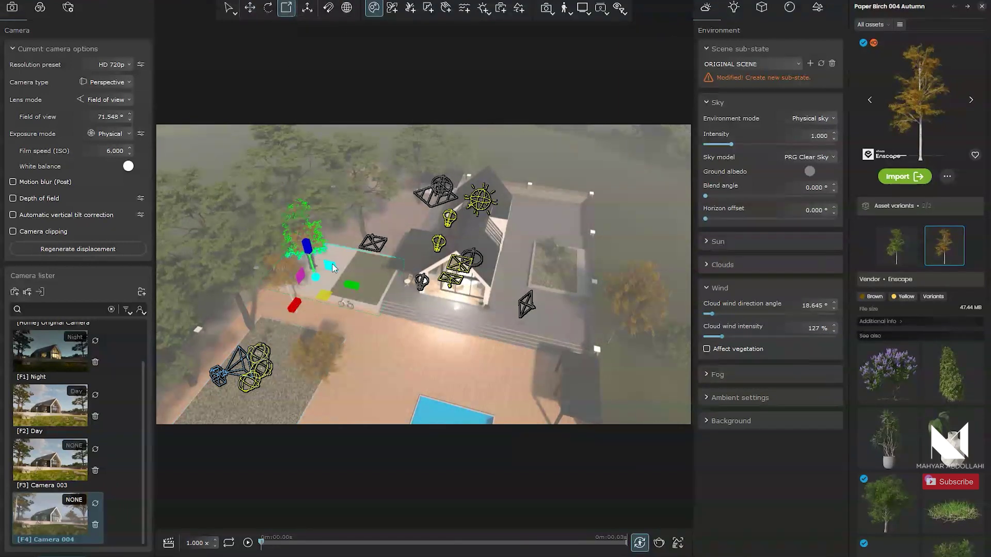
left_click_drag(333, 267, 344, 255)
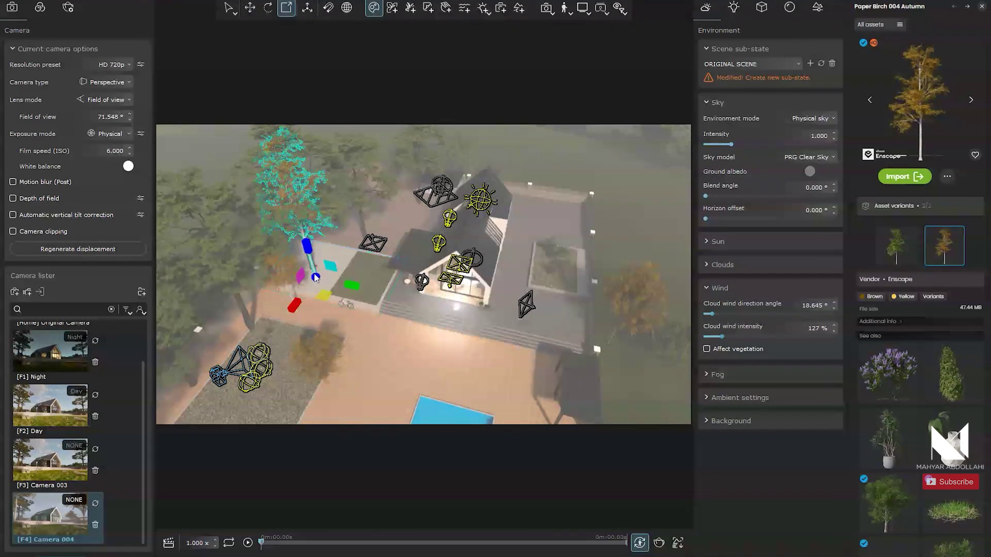
left_click_drag(323, 302, 323, 314)
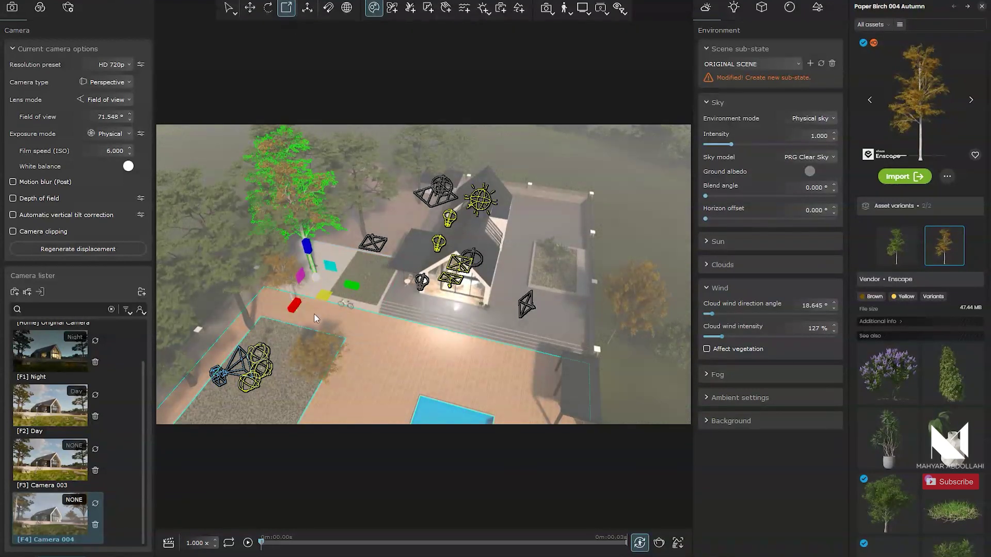
left_click_drag(315, 277, 312, 250)
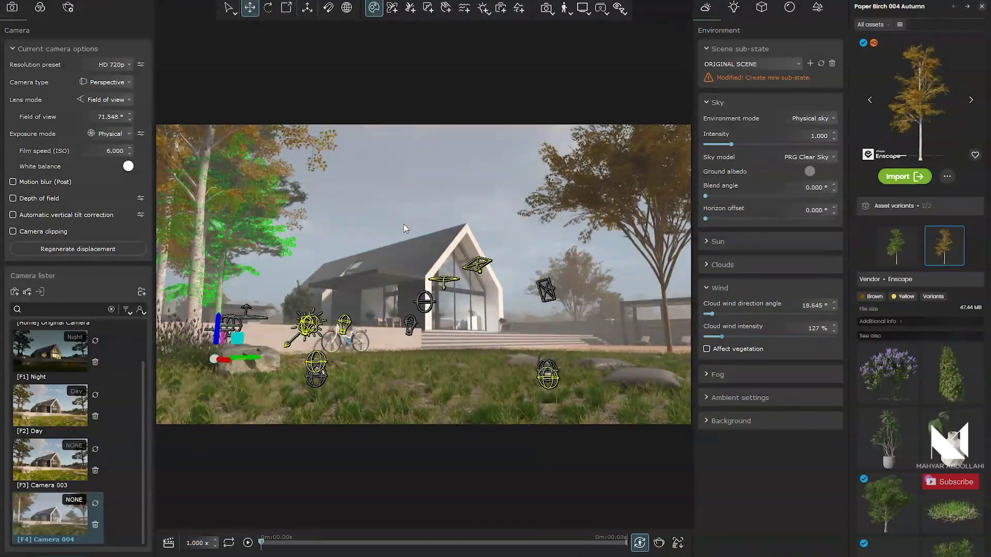
Back at the eye-level view, shift the left object along Z and the right tree sideways
left_click(358, 215)
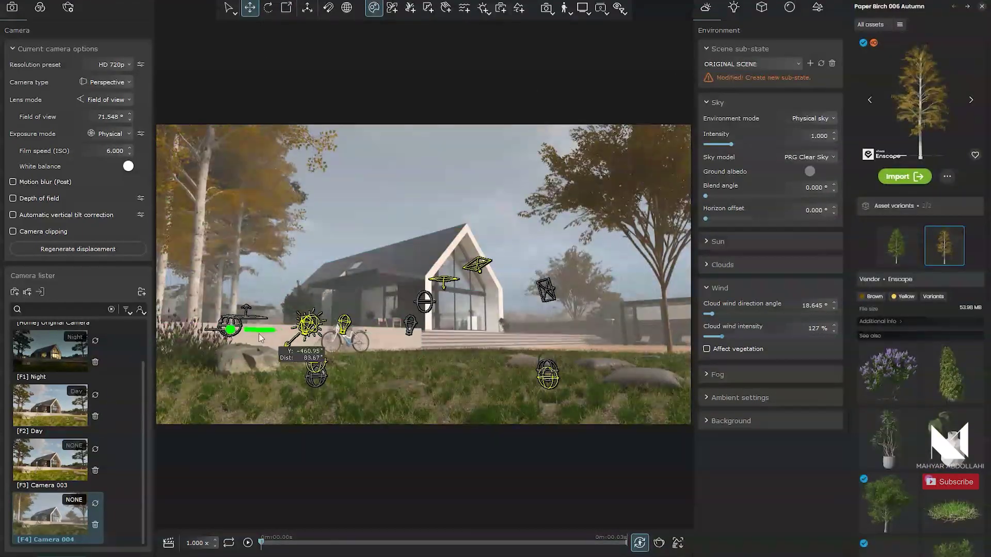
left_click_drag(258, 333, 240, 315)
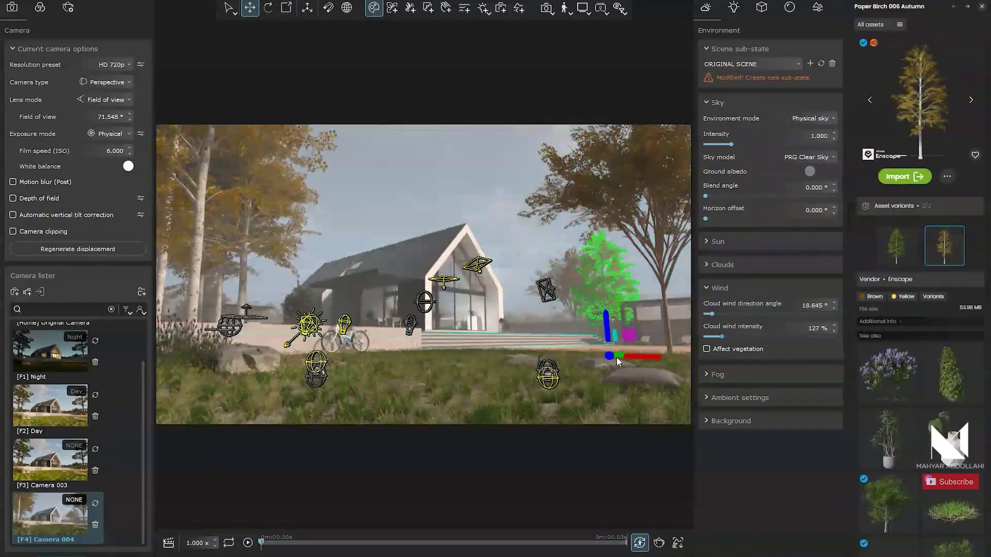
left_click_drag(639, 356, 615, 340)
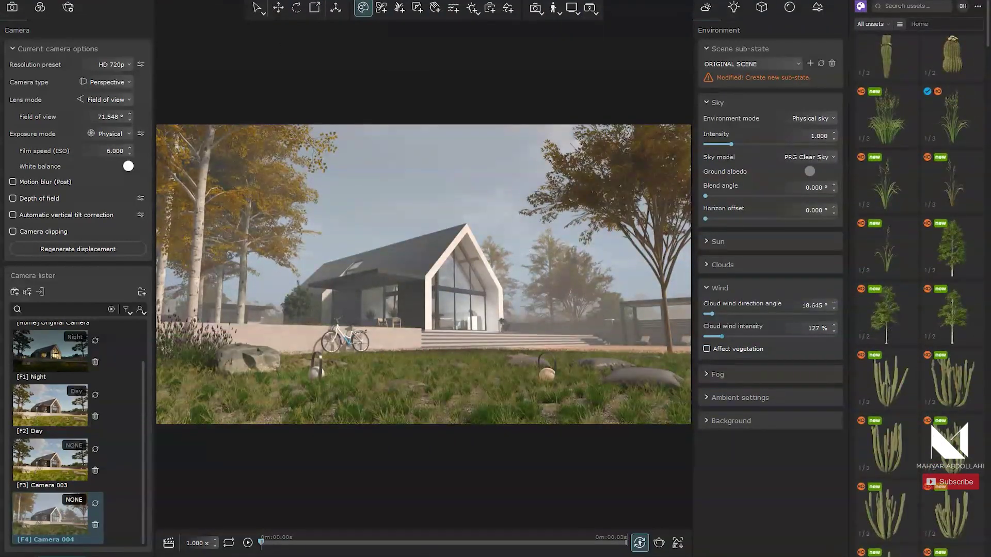
Download the Prairie Cordgrass 006 Autumn asset from the library
scroll(919, 294, "up", 2)
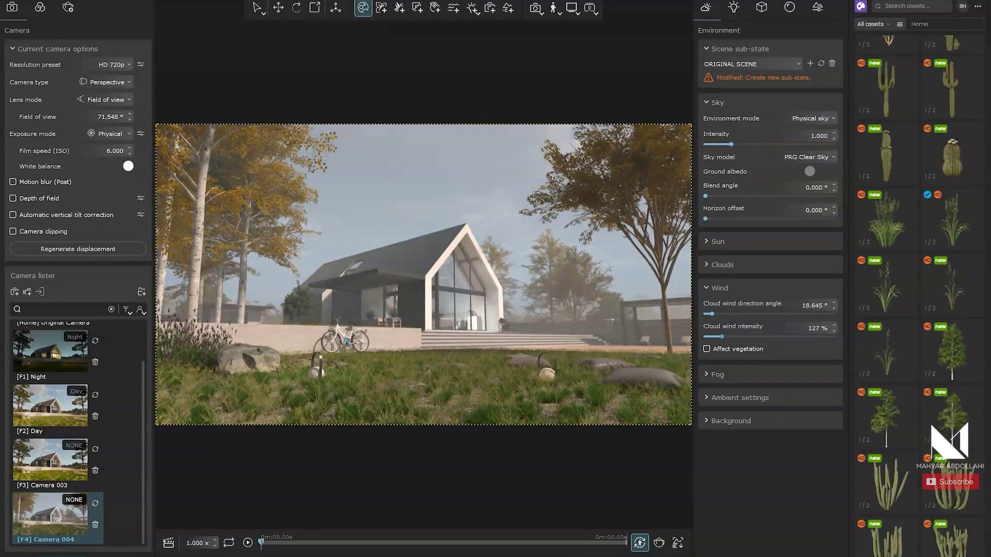
scroll(898, 289, "up", 2)
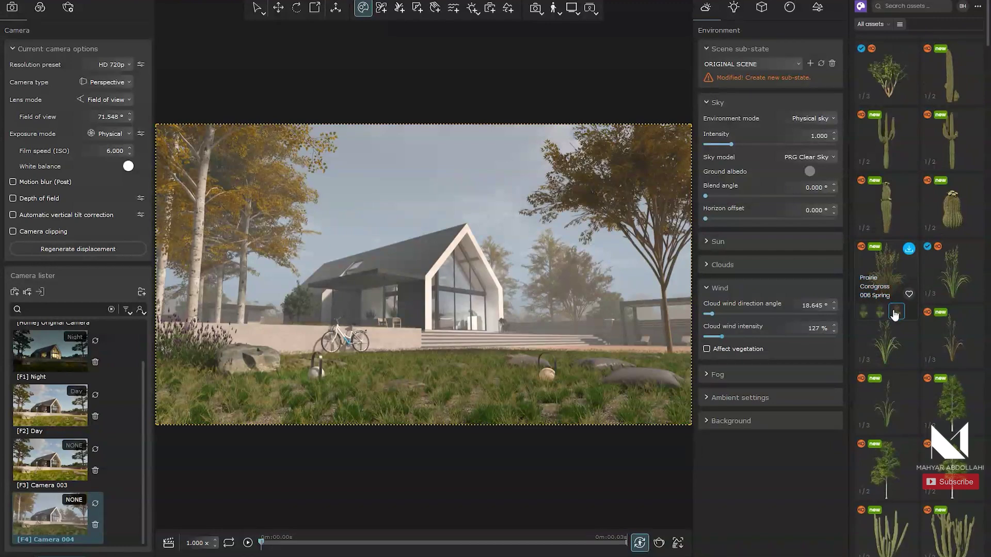
left_click(895, 312)
left_click(908, 176)
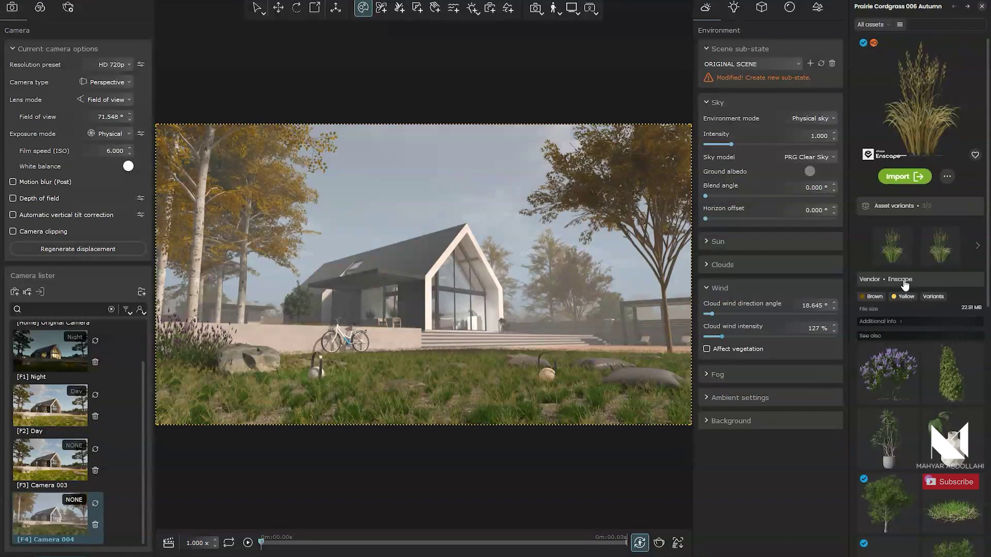
Place the Prairie Cordgrass clump in the foreground grass and shrink it to scale 0.08
left_click_drag(906, 121, 474, 364)
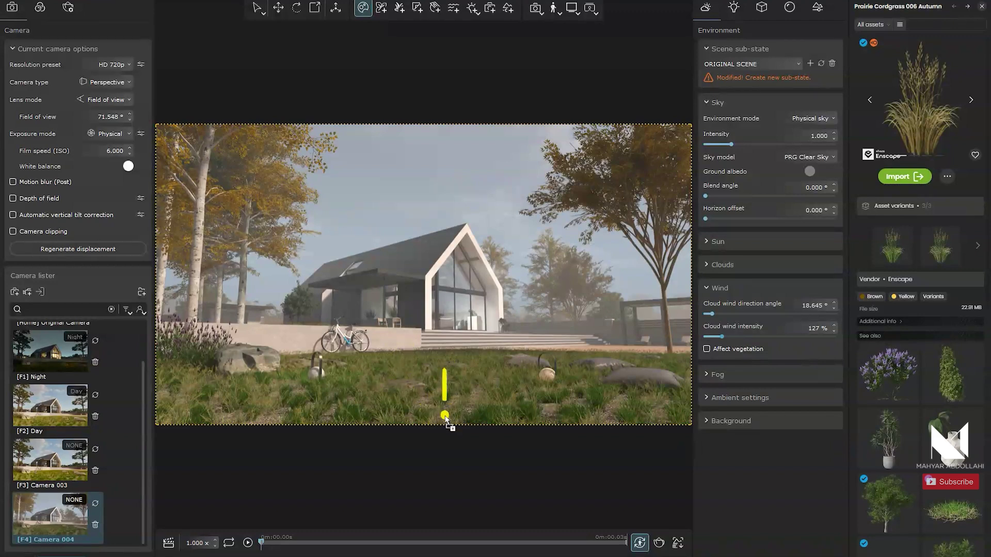
left_click(458, 370)
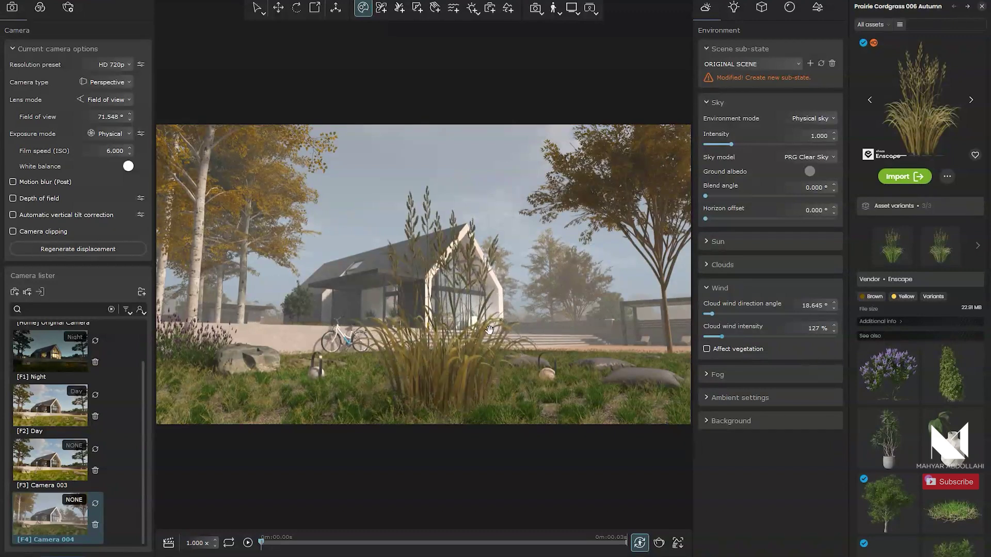
left_click(314, 8)
left_click(467, 373)
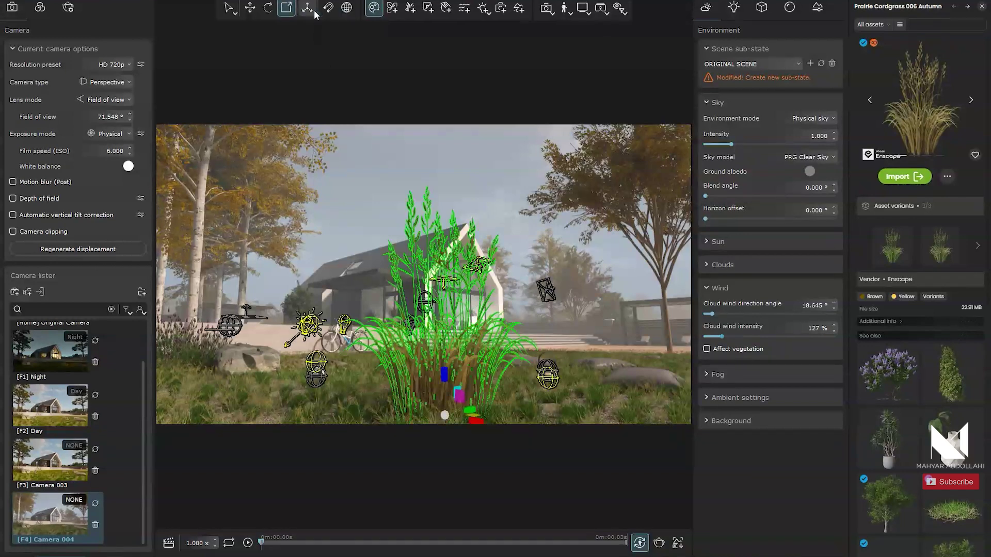
left_click_drag(448, 419, 423, 415)
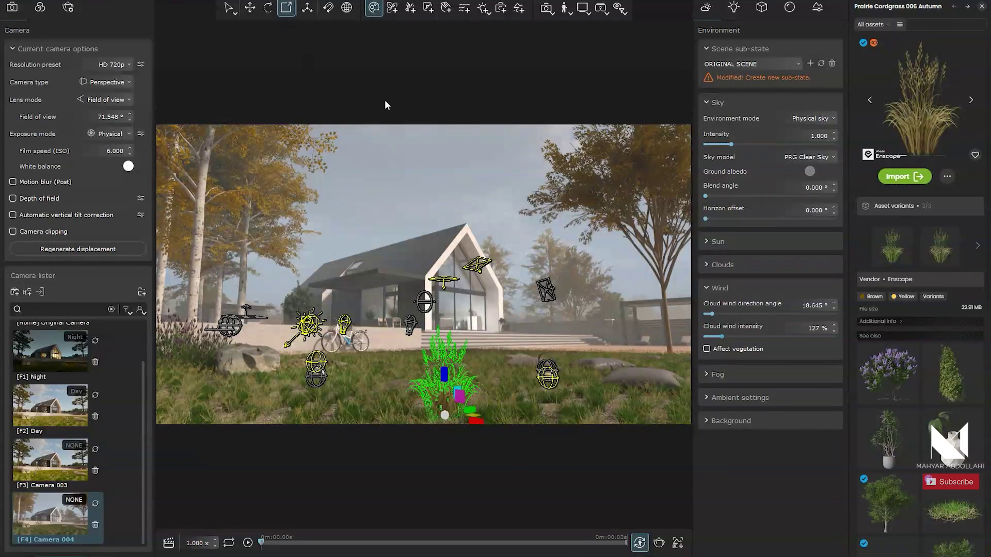
left_click(410, 166)
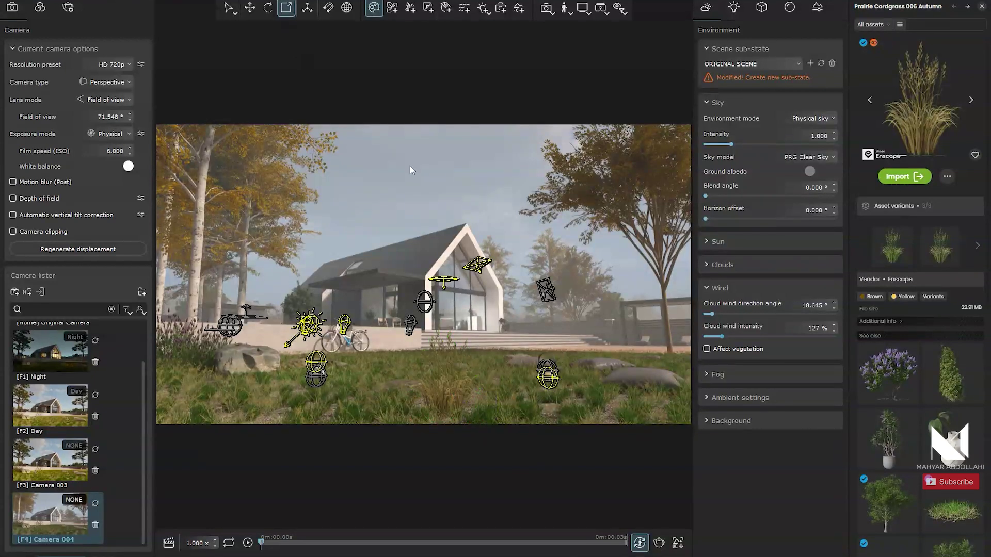
Select the cordgrass clump and create a new Chaos Scatter object
left_click(229, 7)
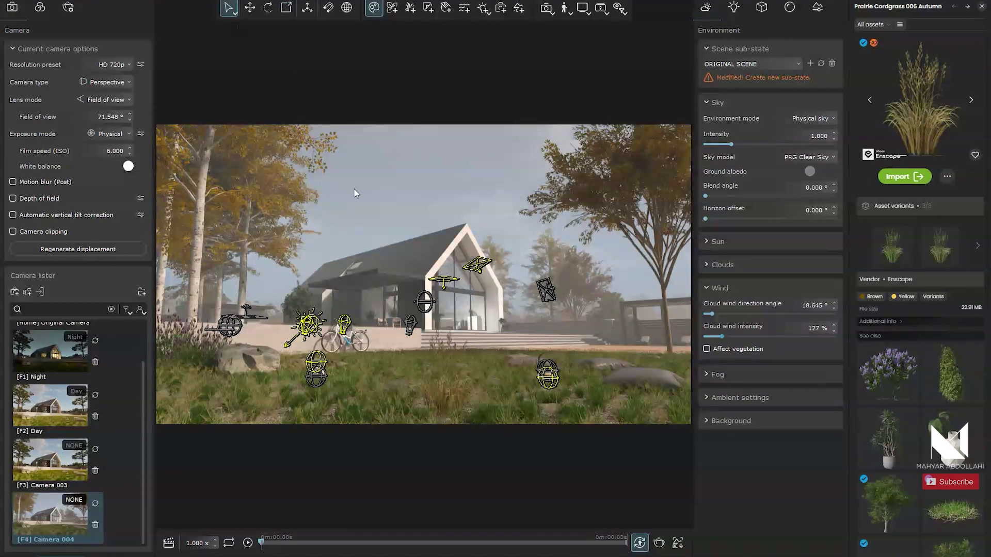
left_click(450, 399)
left_click(763, 13)
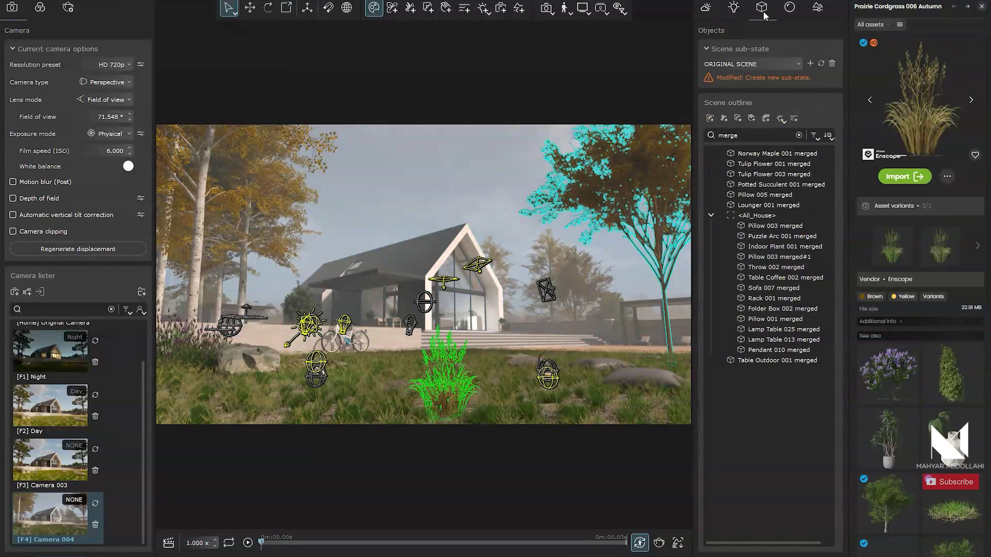
left_click(393, 9)
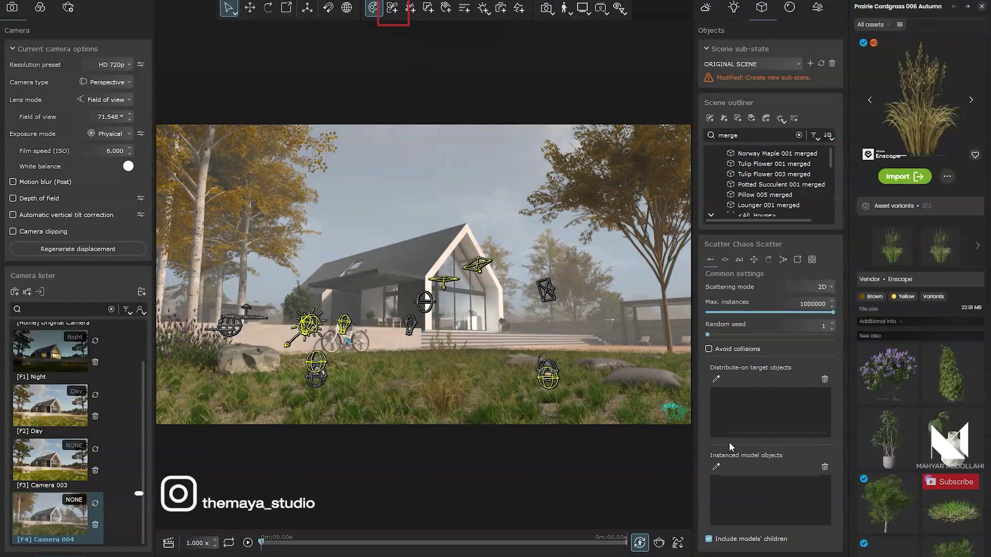
Set the scatter's instanced model to the cordgrass clump and its target to the Grass ground
left_click(716, 467)
left_click(445, 397)
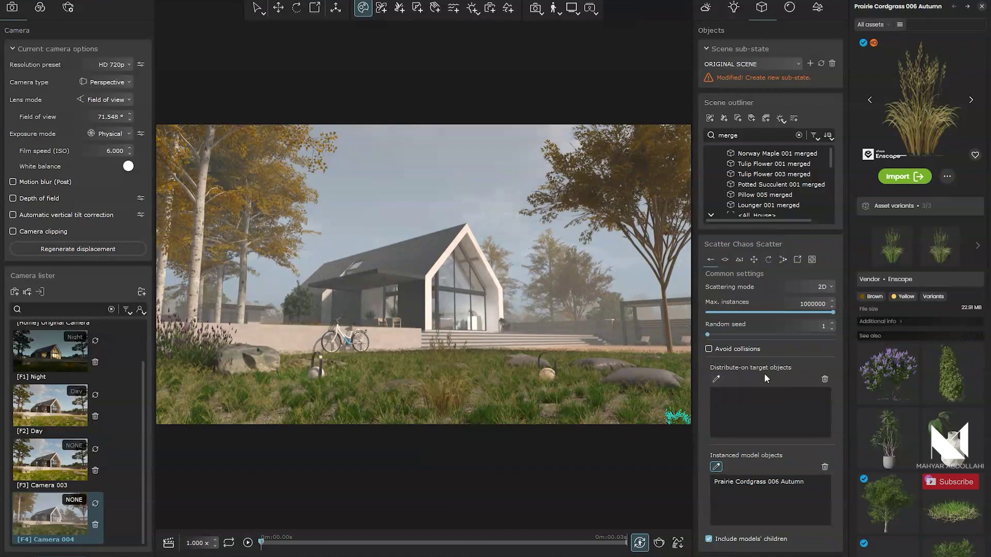
left_click(716, 379)
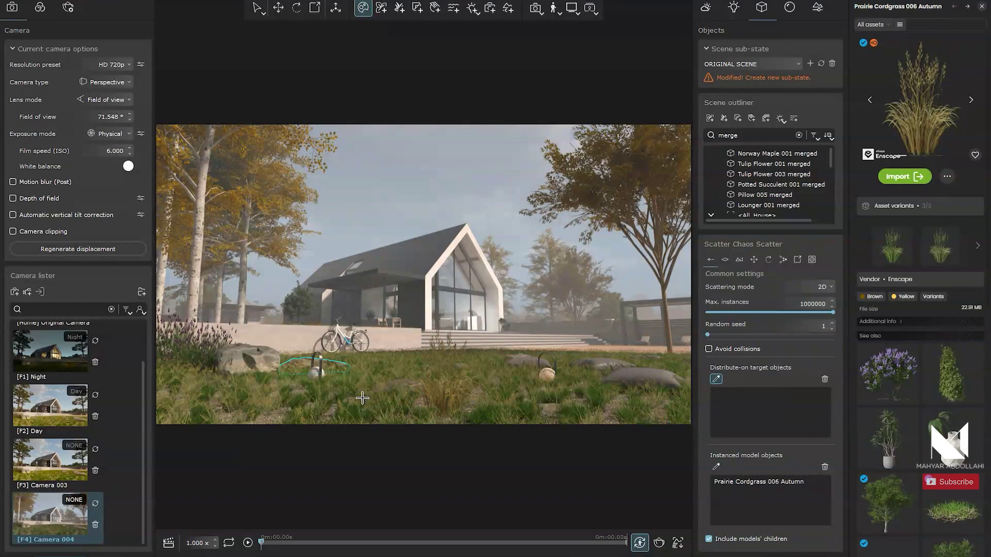
left_click(272, 417)
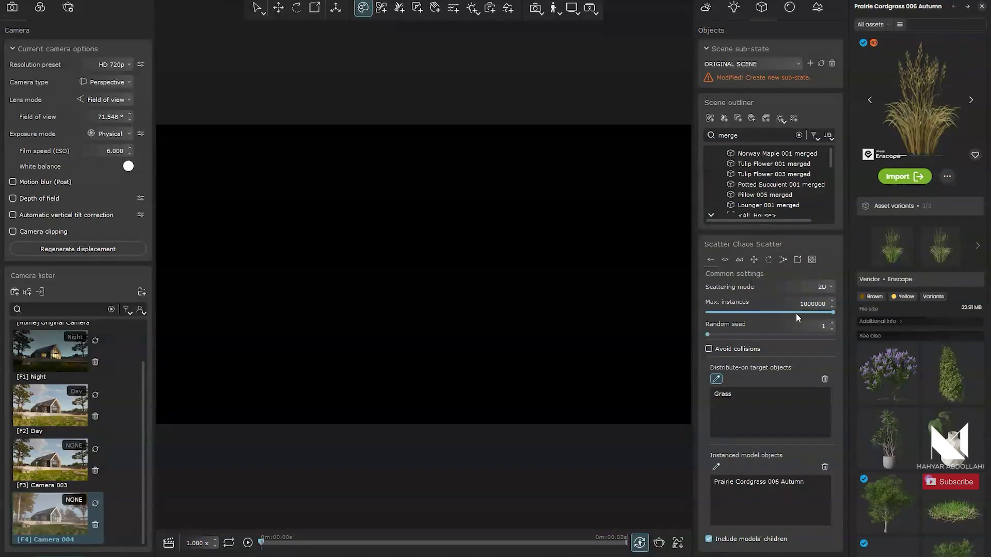
left_click_drag(833, 312, 820, 312)
Lower the max instances, then set the scatter scale range to min 0 and max 0.700
left_click_drag(717, 322, 704, 316)
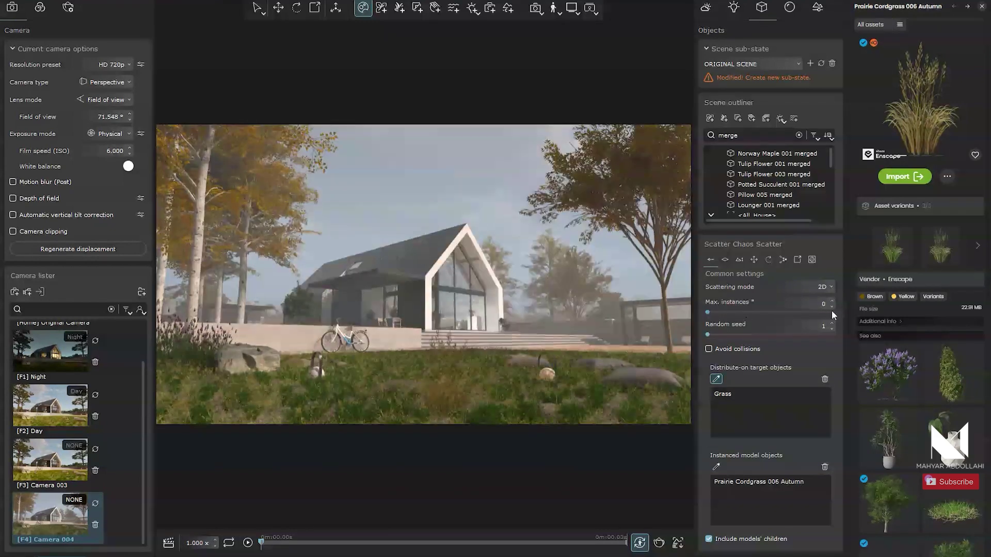
left_click(832, 300)
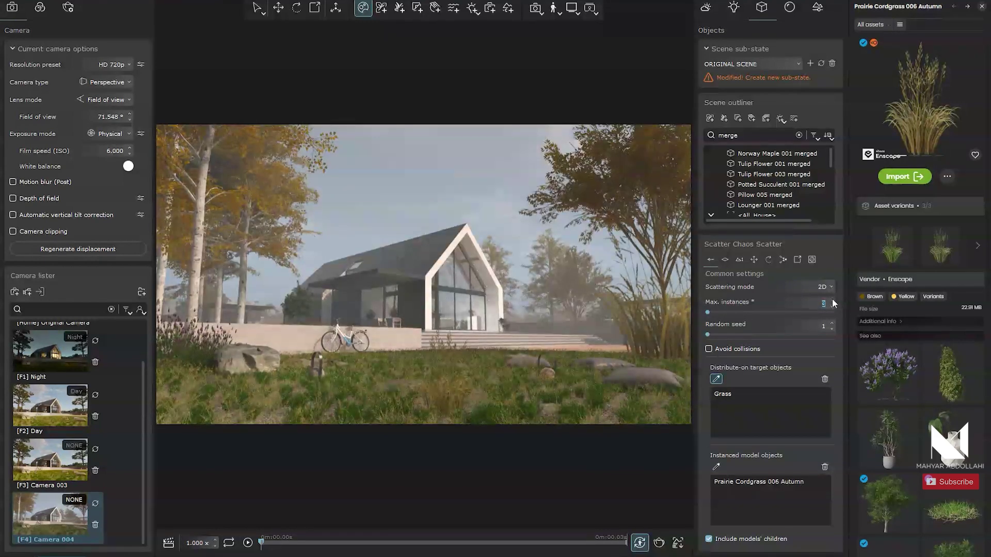
left_click(832, 300)
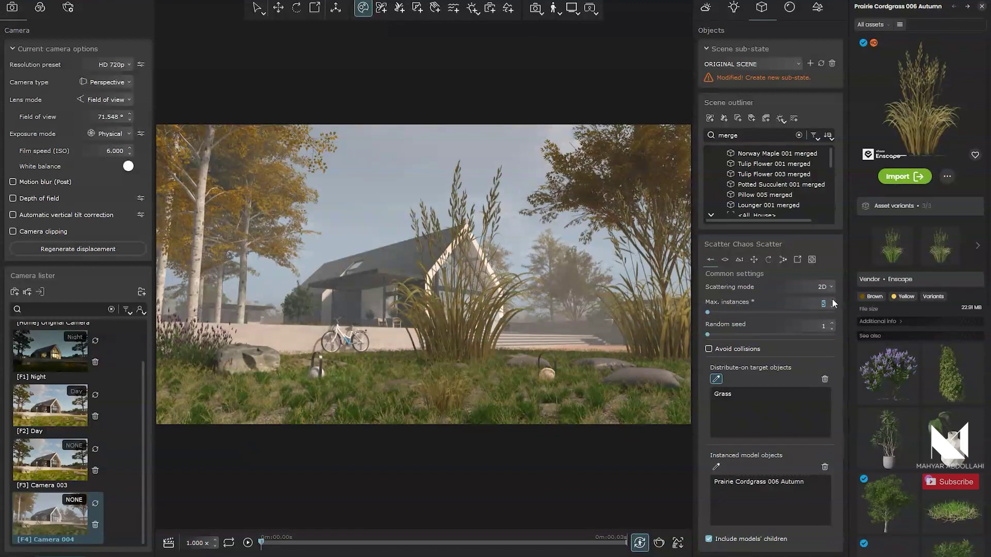
left_click(737, 260)
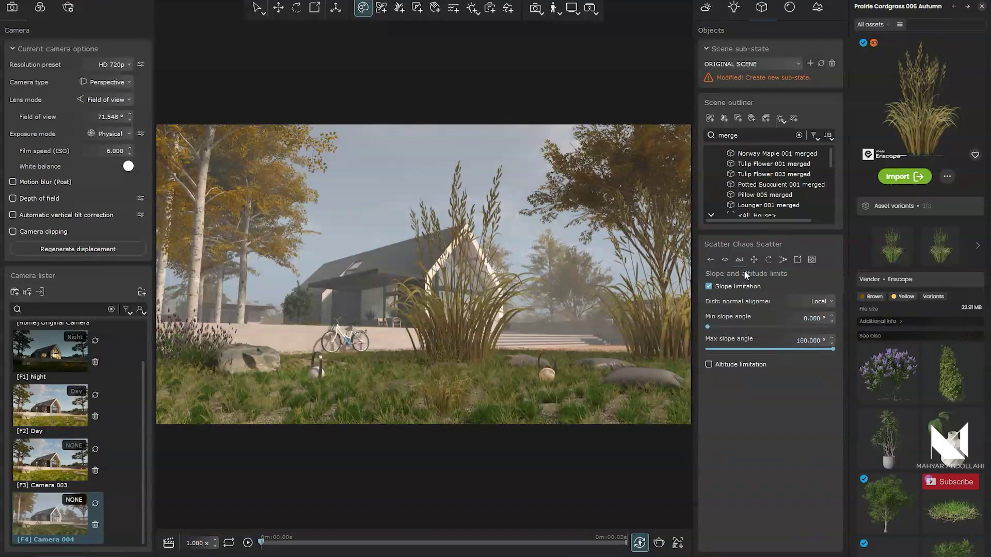
left_click(781, 259)
left_click(798, 260)
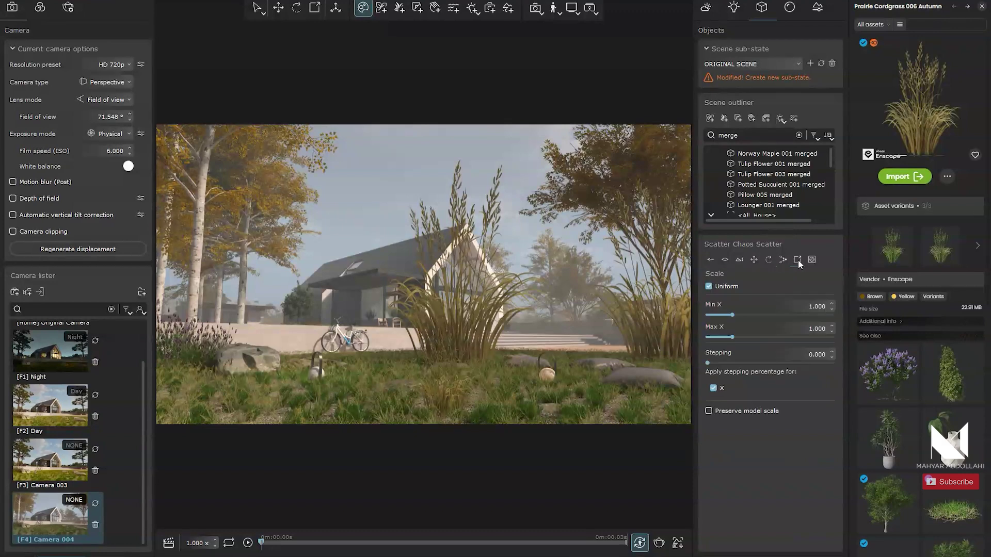
left_click_drag(730, 315, 706, 327)
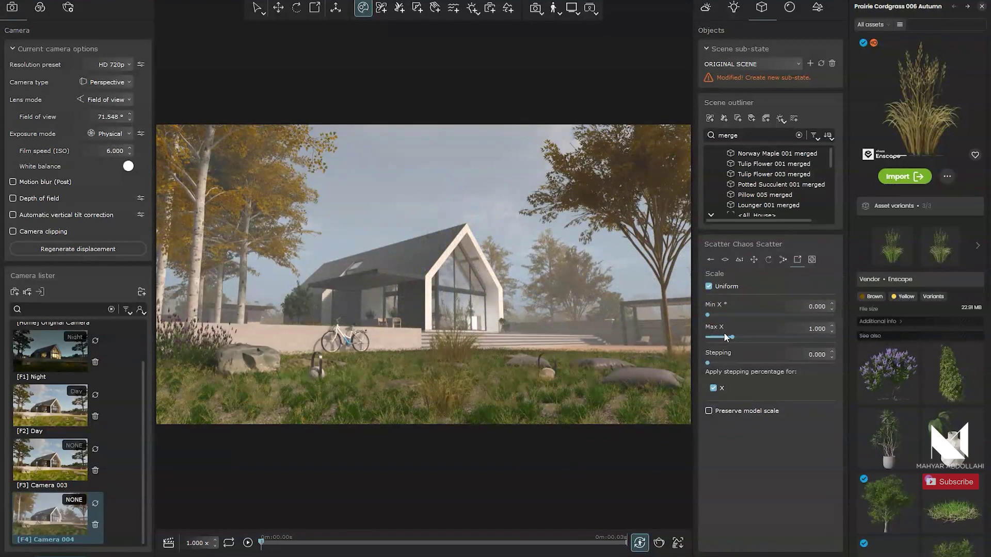
left_click(724, 335)
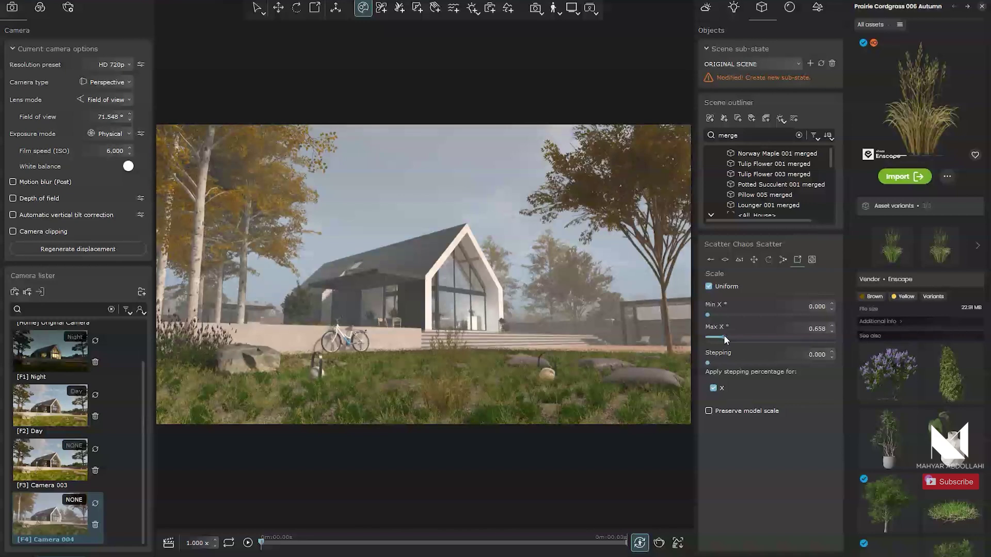
left_click_drag(724, 336, 724, 335)
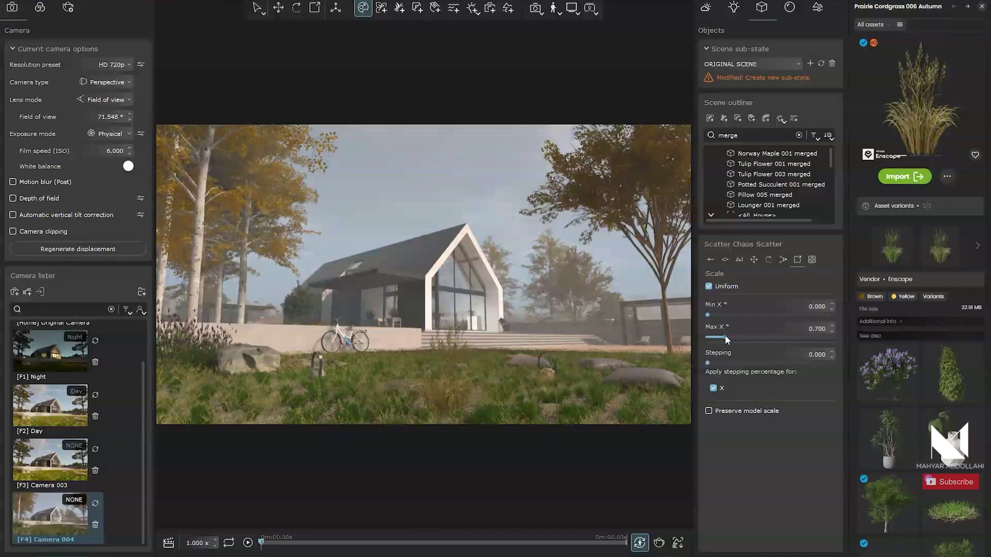
Set max instances to 74074, shrink the largest grass, and enable Preserve model scale
left_click(710, 261)
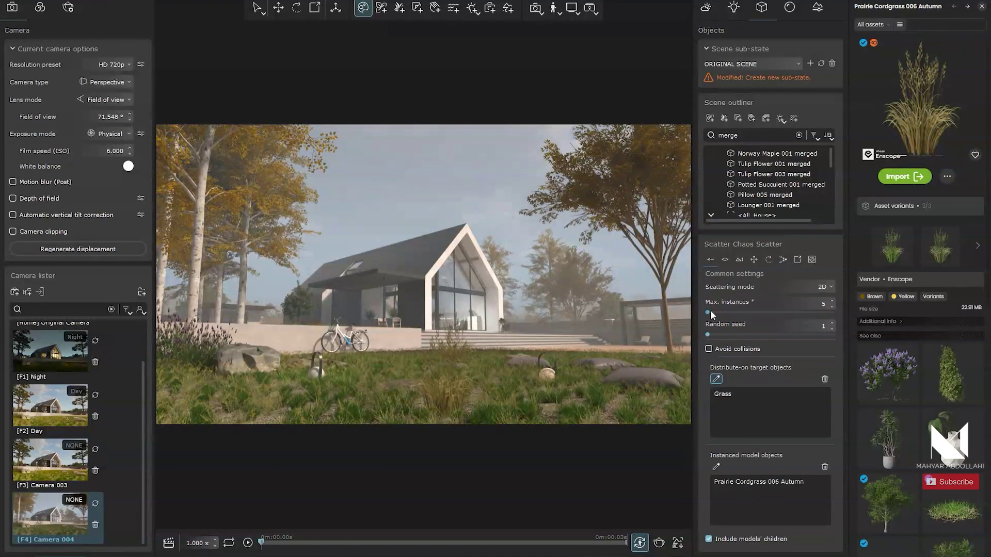
left_click_drag(710, 310, 717, 311)
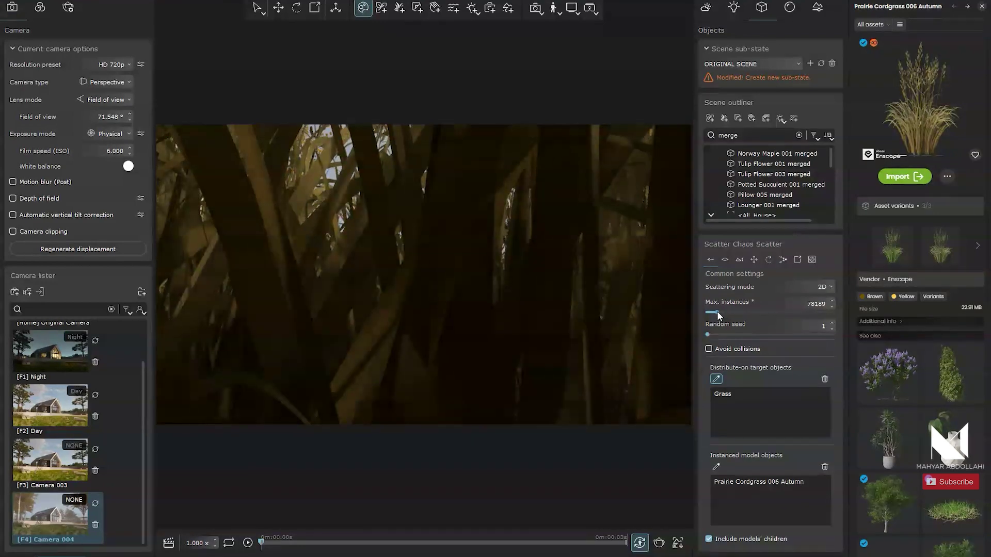
left_click(796, 260)
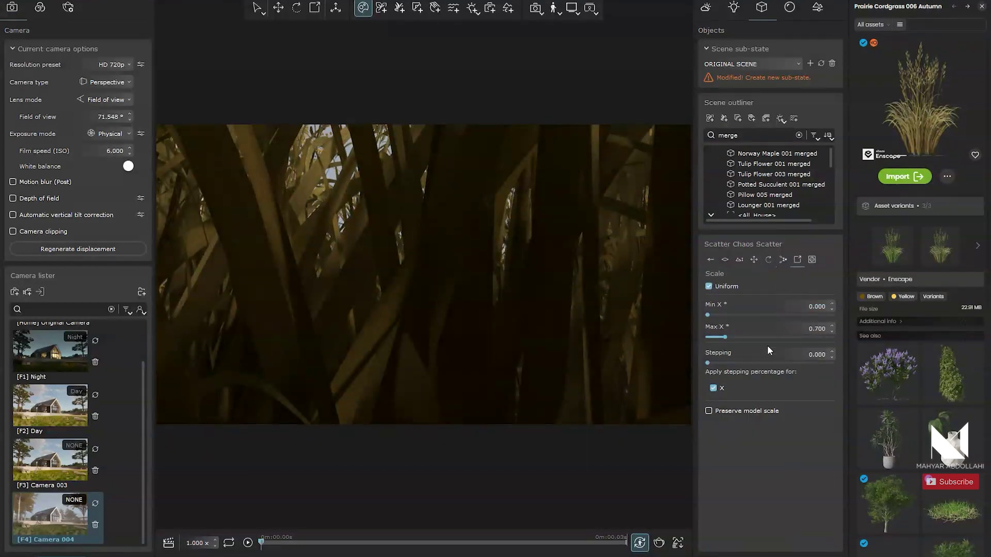
left_click_drag(723, 337, 696, 358)
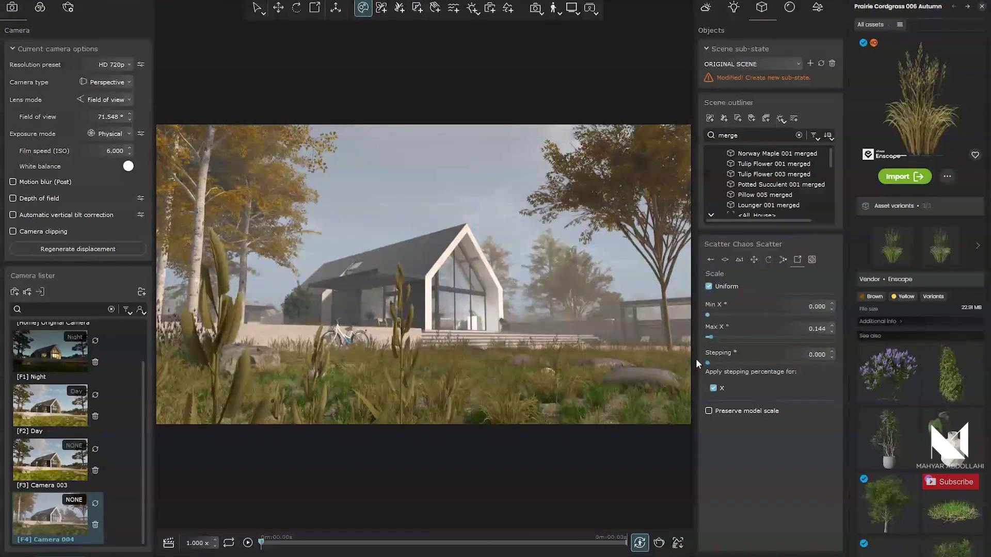
left_click(713, 388)
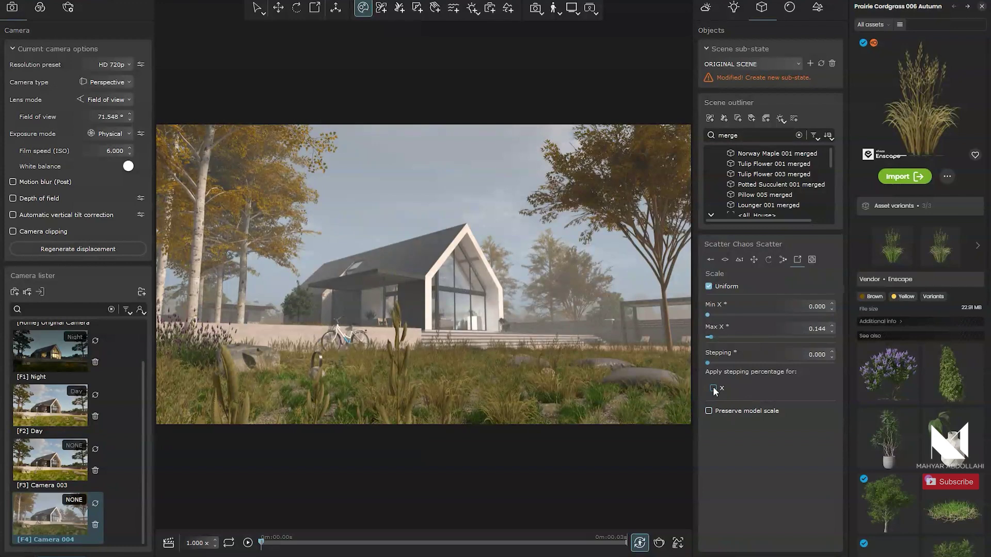
mouse_move(709, 364)
left_mouse_down()
mouse_move(776, 364)
mouse_move(701, 379)
left_mouse_up()
left_click(713, 388)
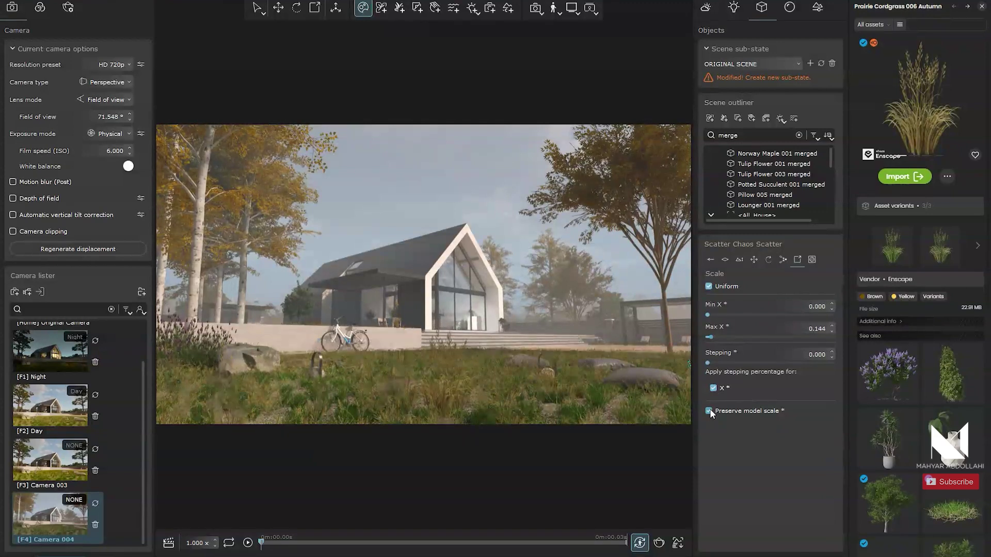
left_click(709, 411)
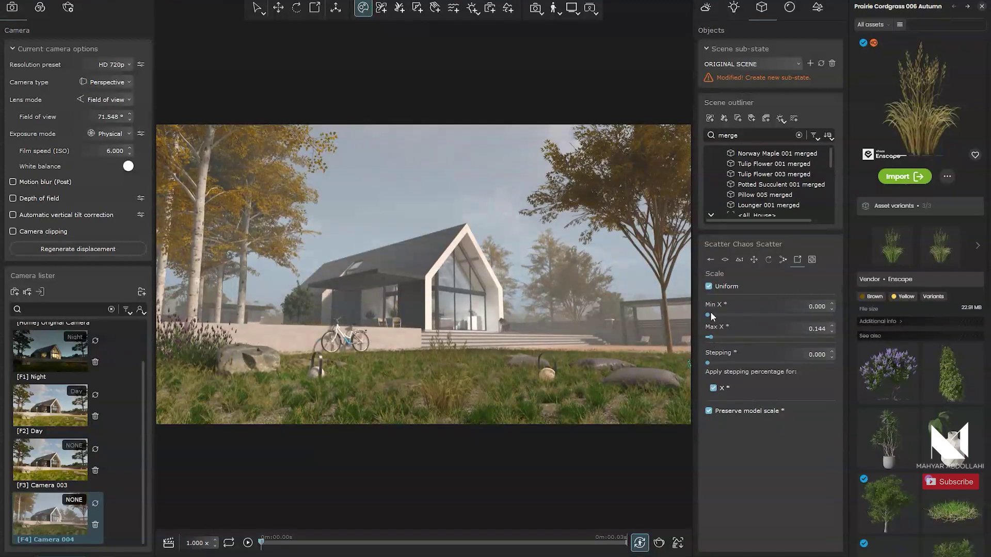
left_click_drag(708, 314, 729, 314)
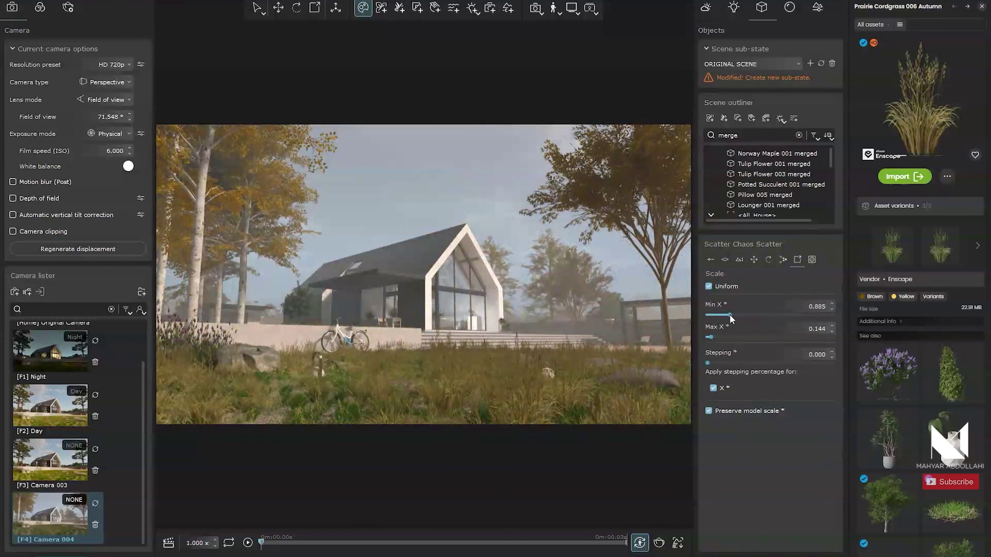
left_click(710, 259)
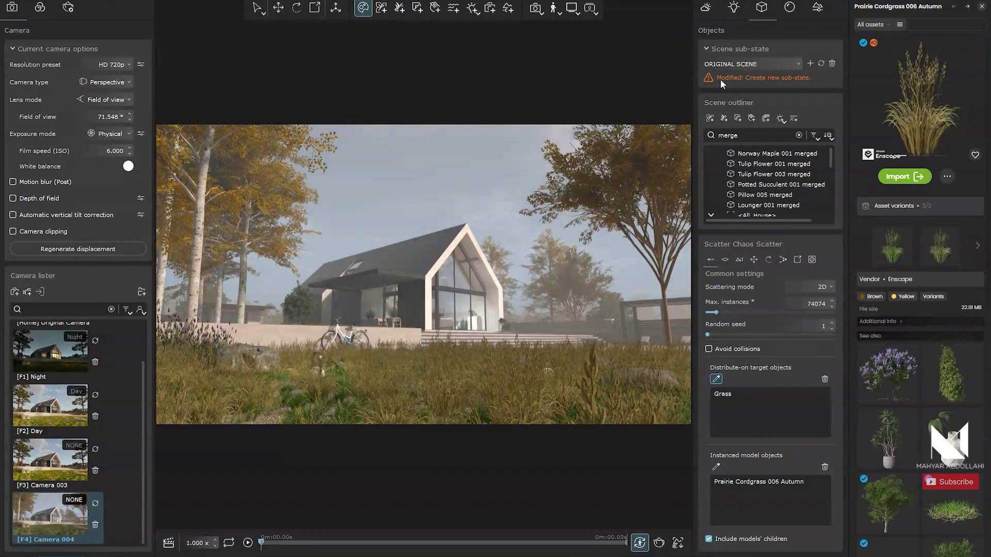
Enable wind on vegetation at 173%, with cloud wind 116% and direction about 25.8°
left_click(705, 9)
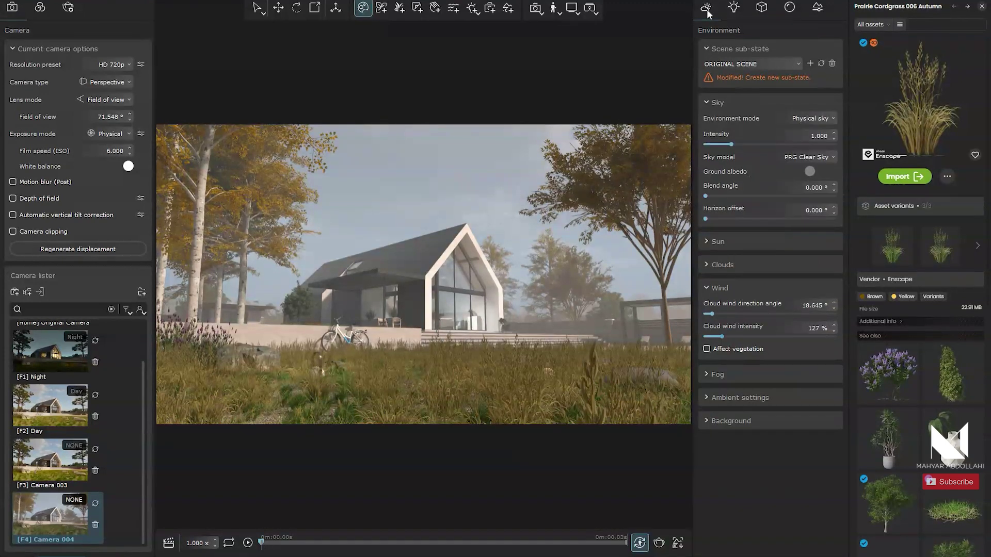
left_click(707, 349)
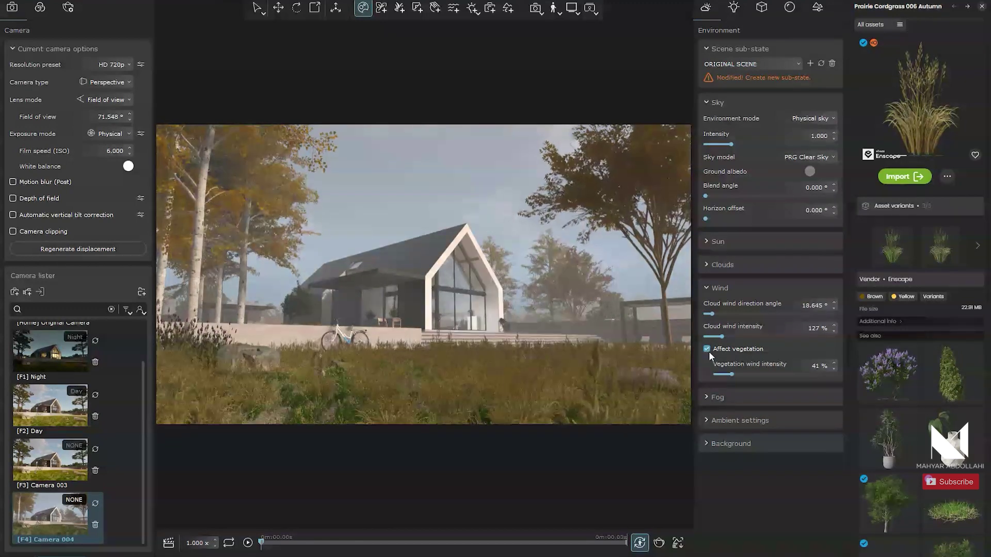
mouse_move(709, 352)
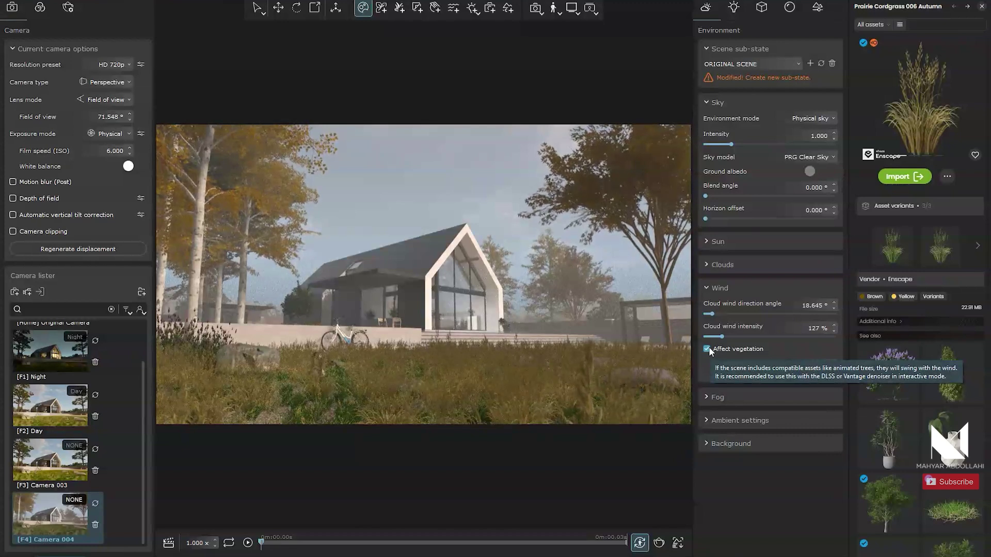
mouse_move(722, 337)
left_mouse_down()
mouse_move(774, 338)
mouse_move(720, 337)
left_mouse_up()
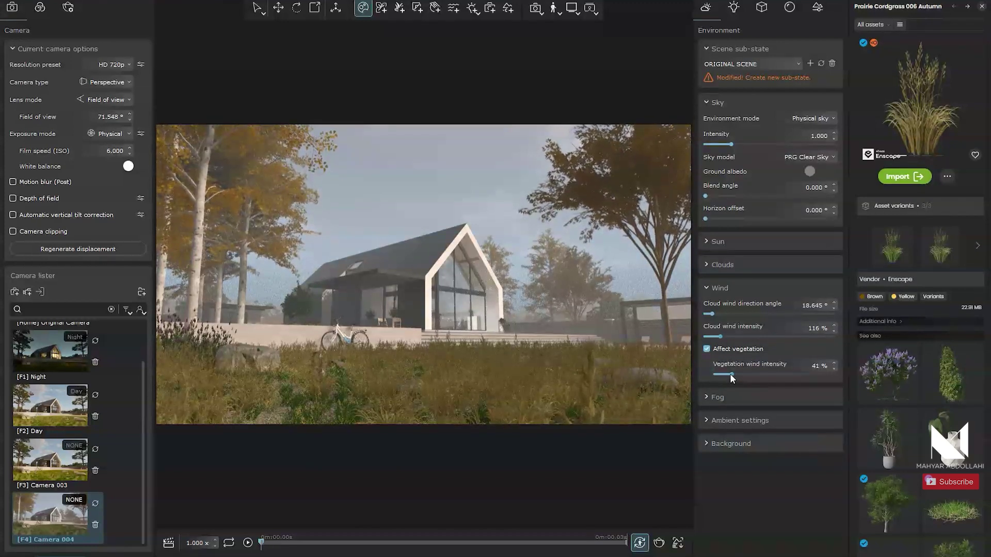
mouse_move(731, 374)
left_mouse_down()
mouse_move(809, 374)
mouse_move(720, 377)
left_mouse_up()
left_click_drag(711, 314, 775, 318)
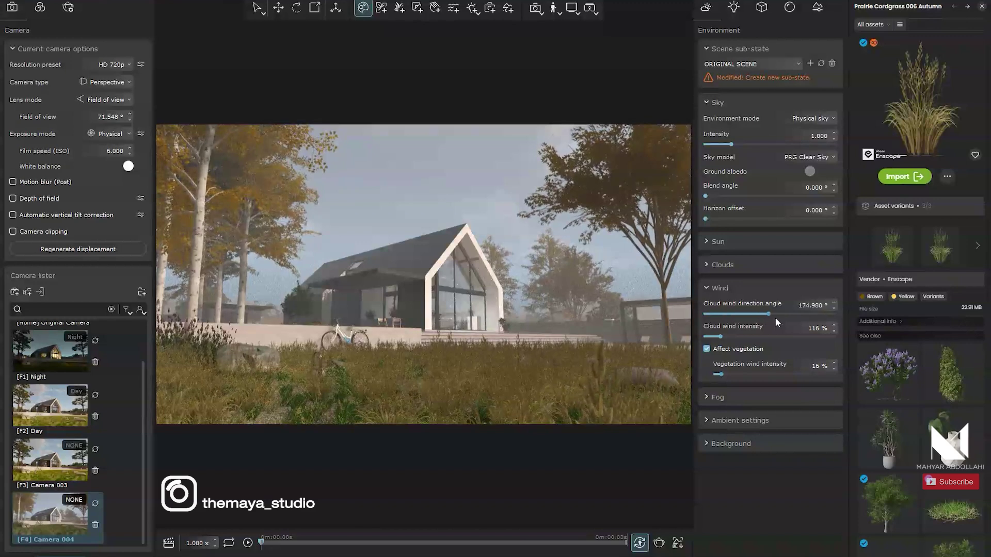
left_click_drag(721, 375, 785, 373)
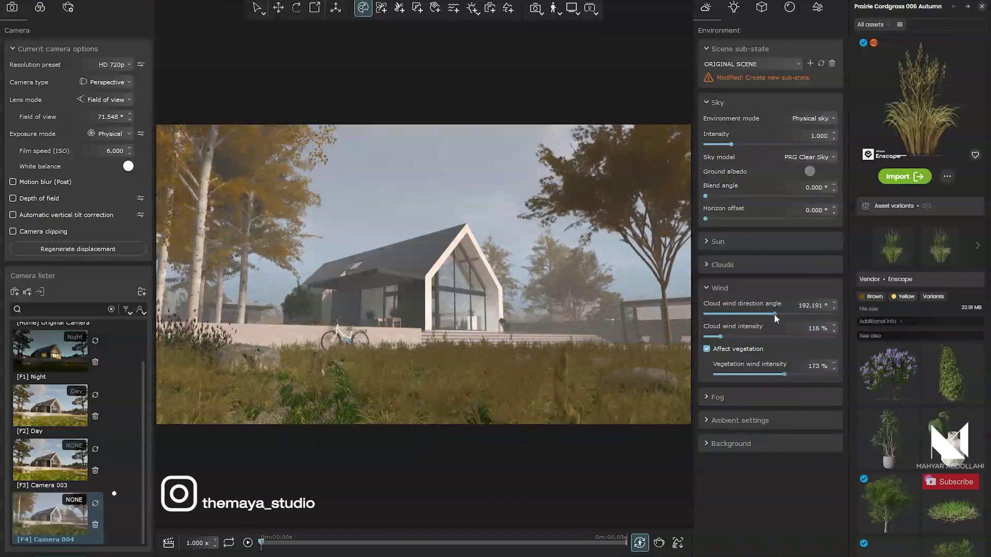
left_click_drag(774, 314, 714, 316)
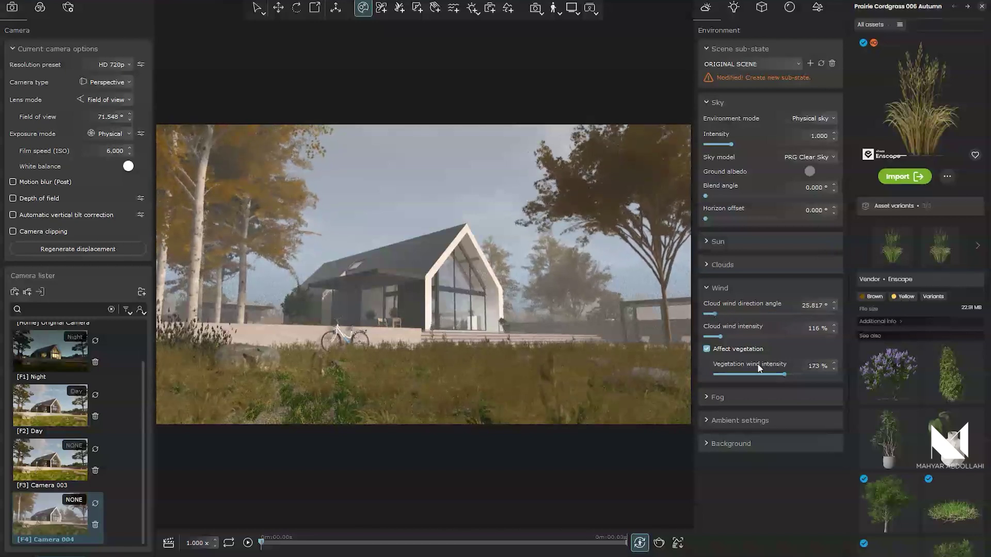
Slightly lower the scatter's minimum and maximum grass scale
left_click(761, 7)
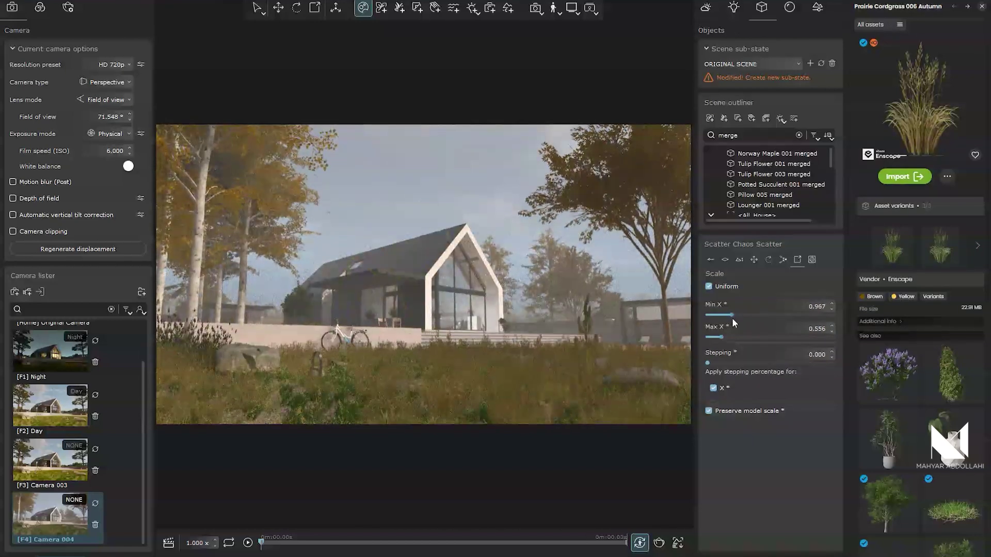
left_click_drag(732, 318, 731, 318)
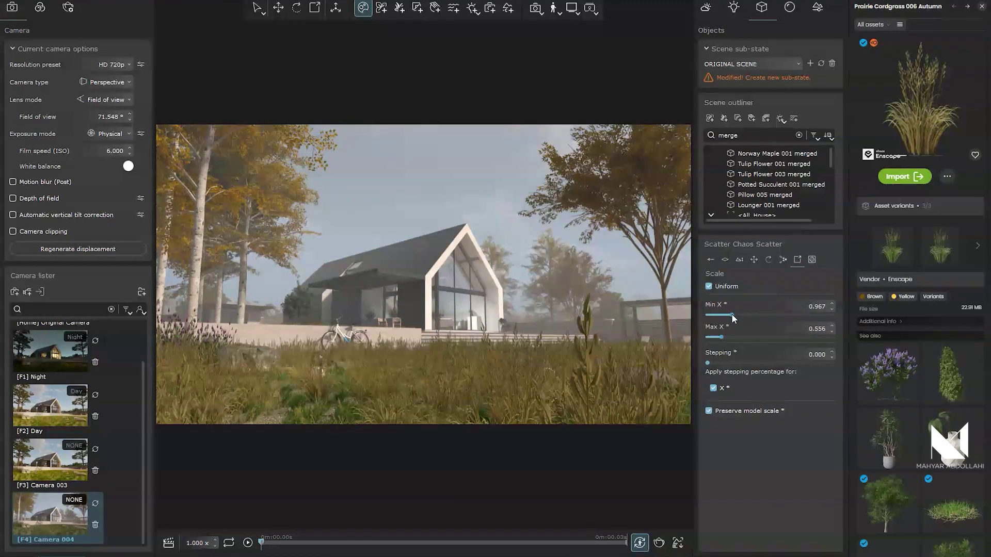
mouse_move(719, 336)
left_mouse_down()
mouse_move(710, 336)
mouse_move(736, 336)
mouse_move(726, 336)
left_mouse_up()
left_click(754, 260)
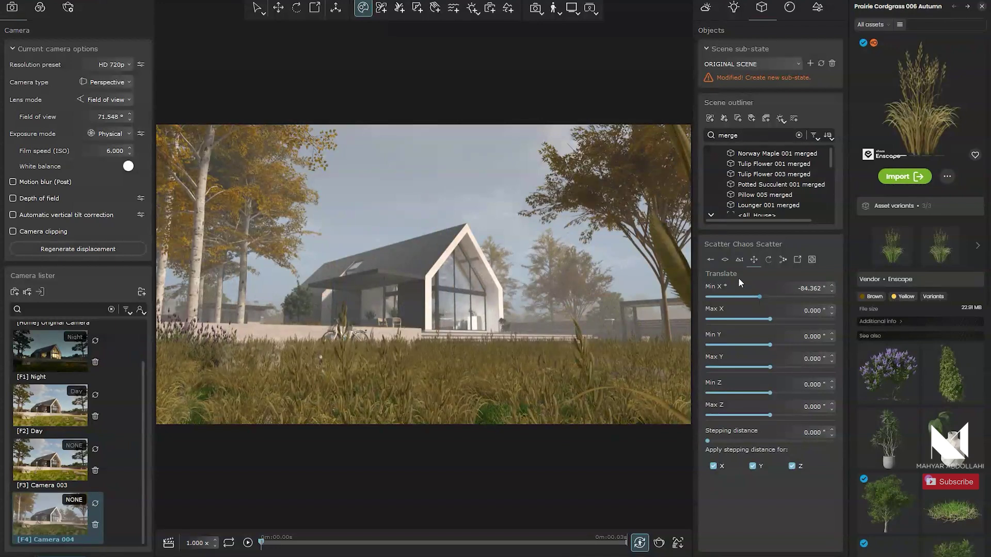
left_click(710, 260)
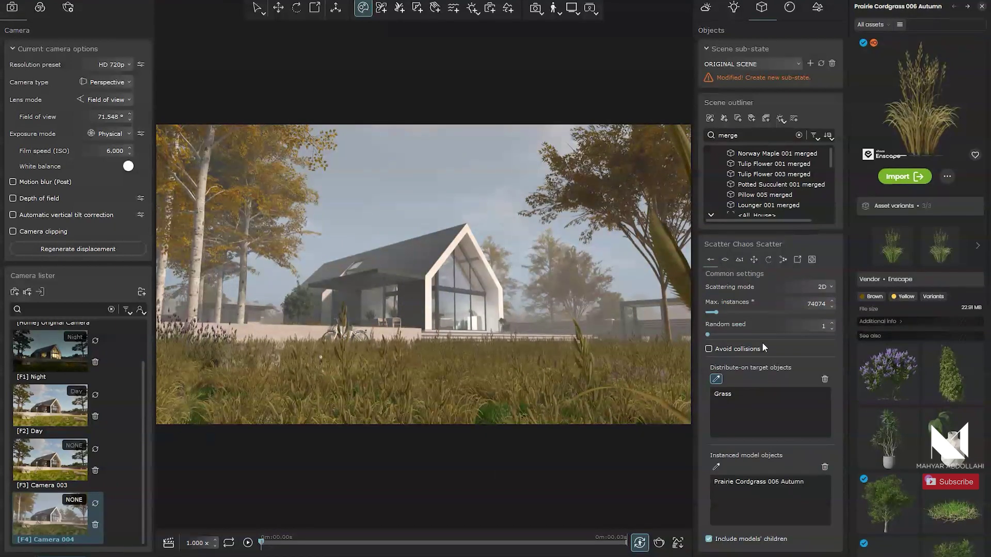
Cycle the cordgrass scatter's random seed through many values, ending at seed 4
left_click(831, 323)
left_click(831, 323)
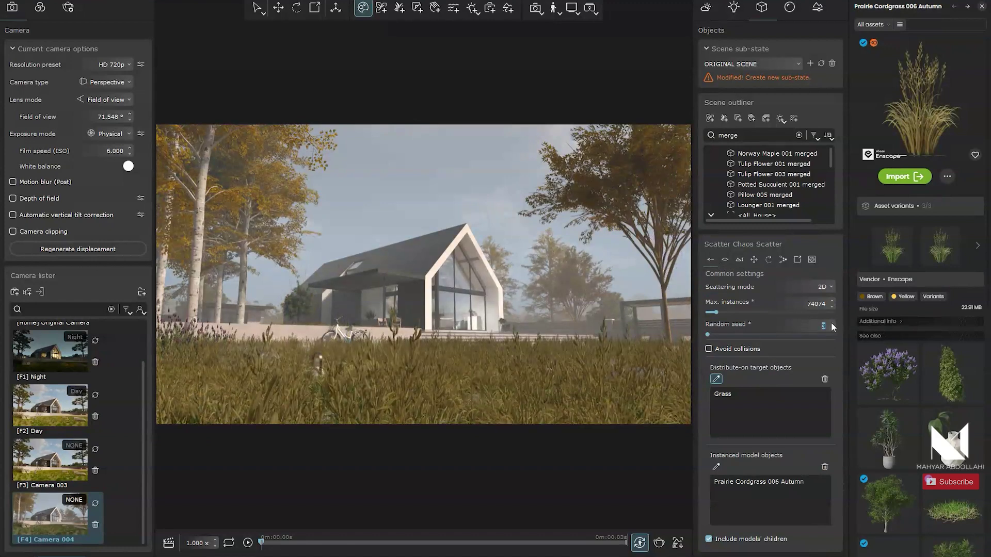
left_click(831, 323)
left_click(831, 323)
left_click(831, 323)
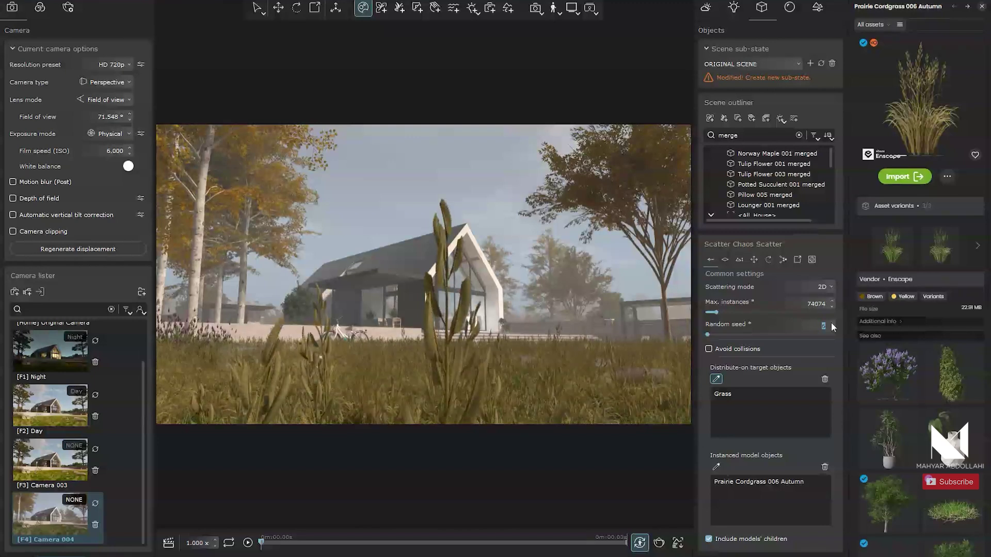
left_click(830, 323)
left_click(830, 323)
left_click(831, 323)
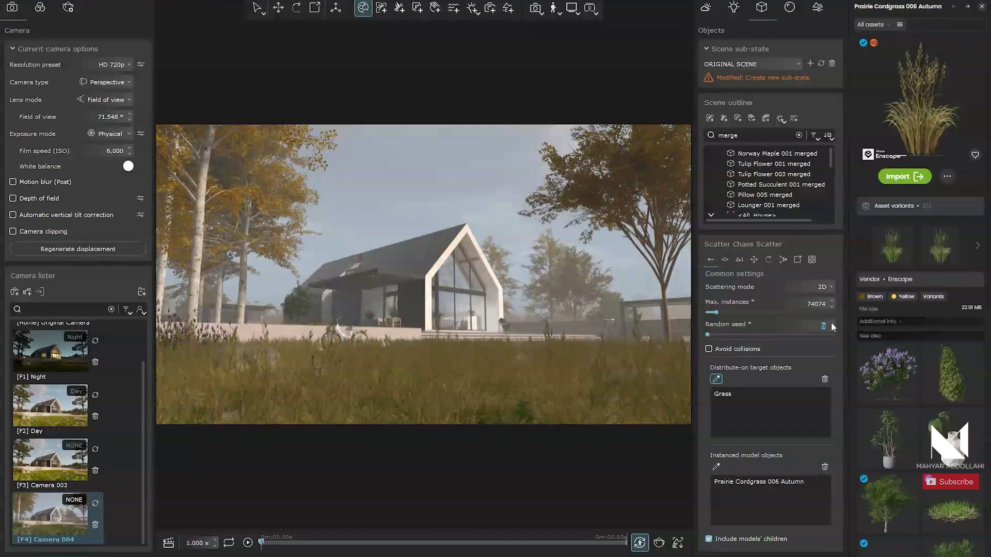
left_click(831, 323)
left_click(831, 322)
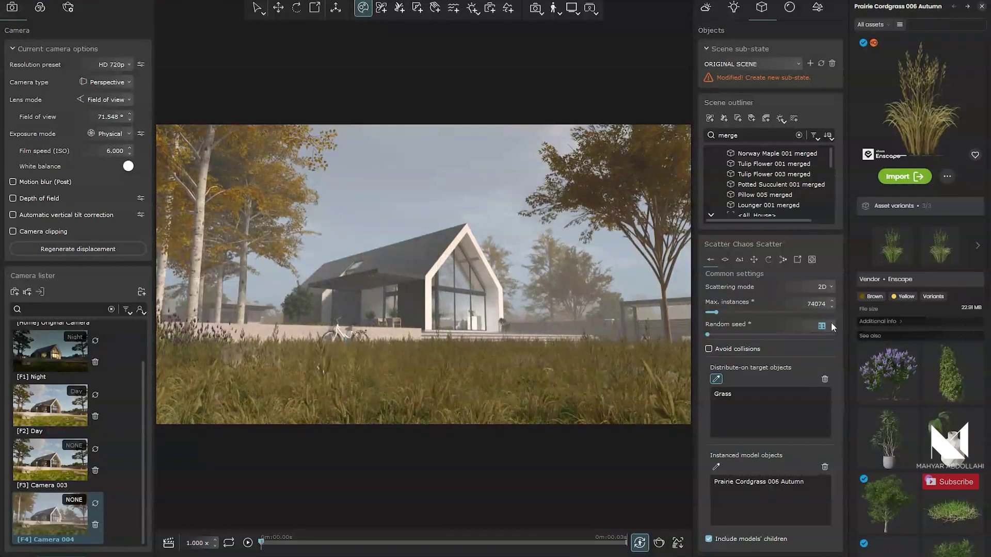
left_click(830, 323)
left_click(831, 323)
left_click(831, 323)
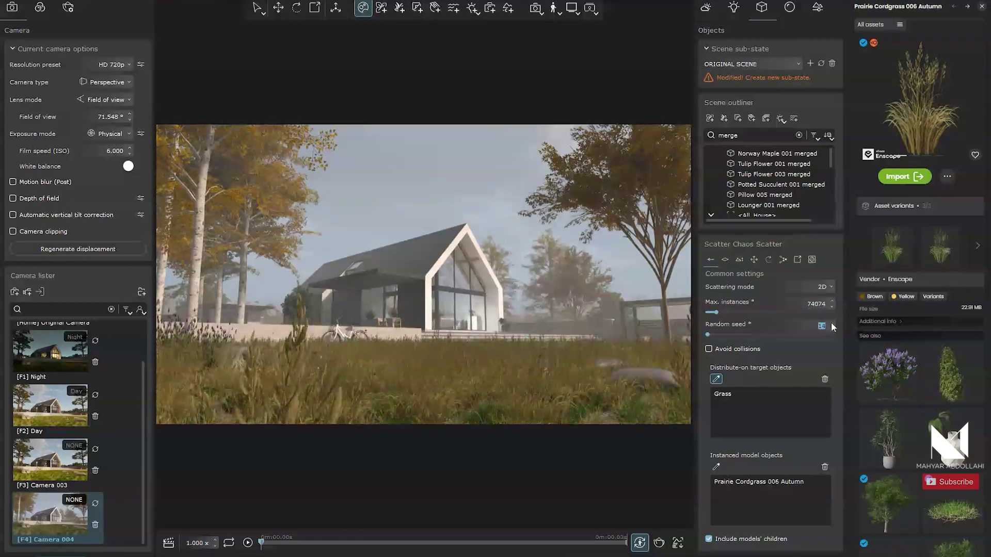
left_click(831, 323)
left_click(831, 323)
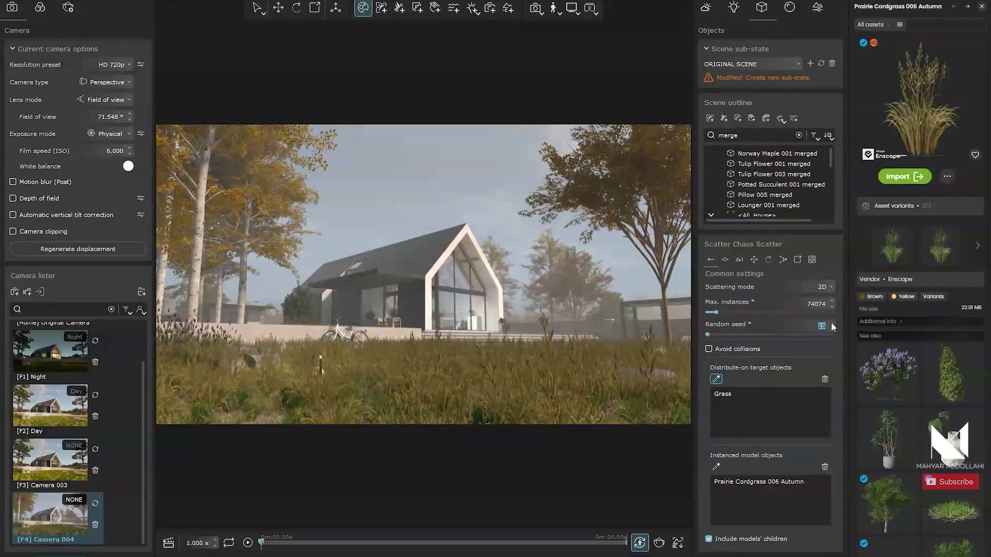
left_click(831, 323)
scroll(830, 322, "down", 15)
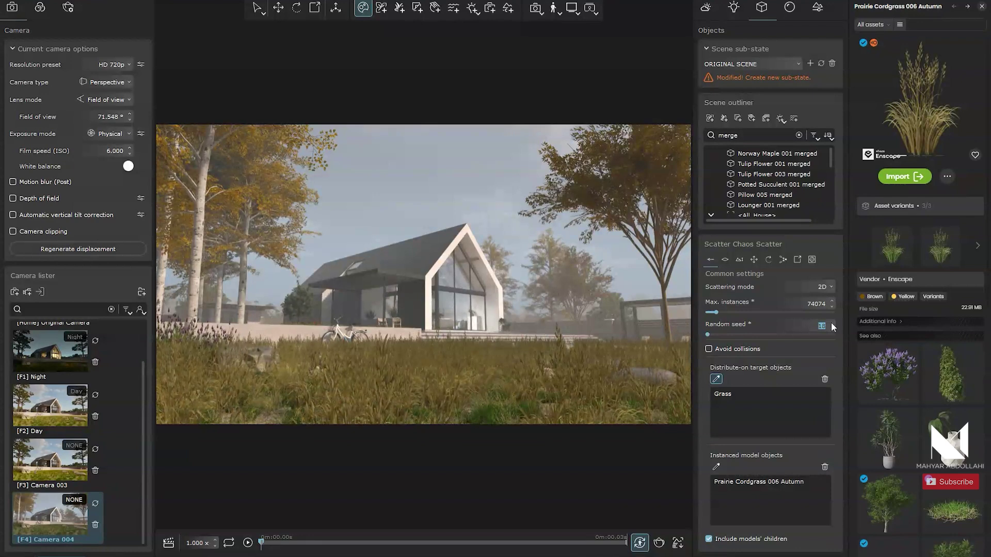
left_click(831, 322)
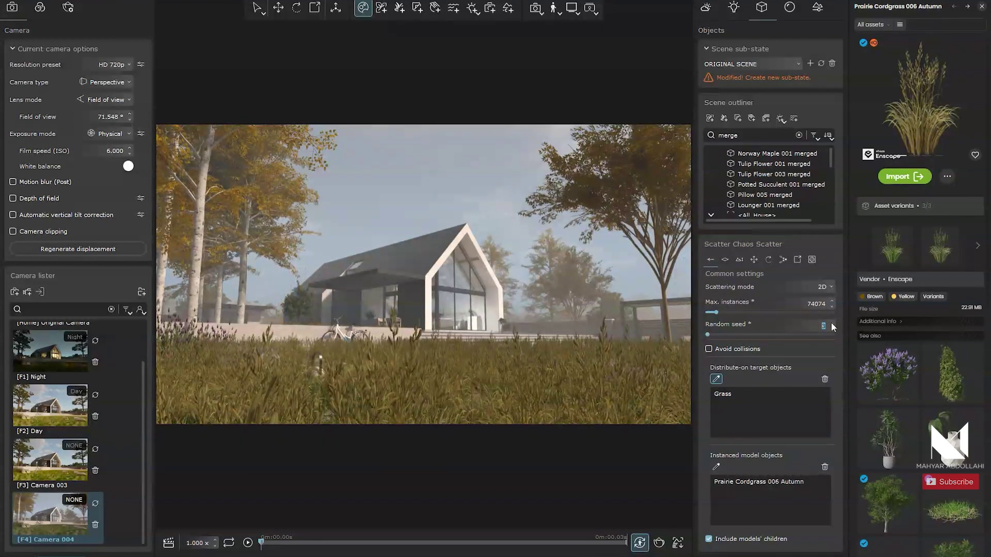
left_click(831, 322)
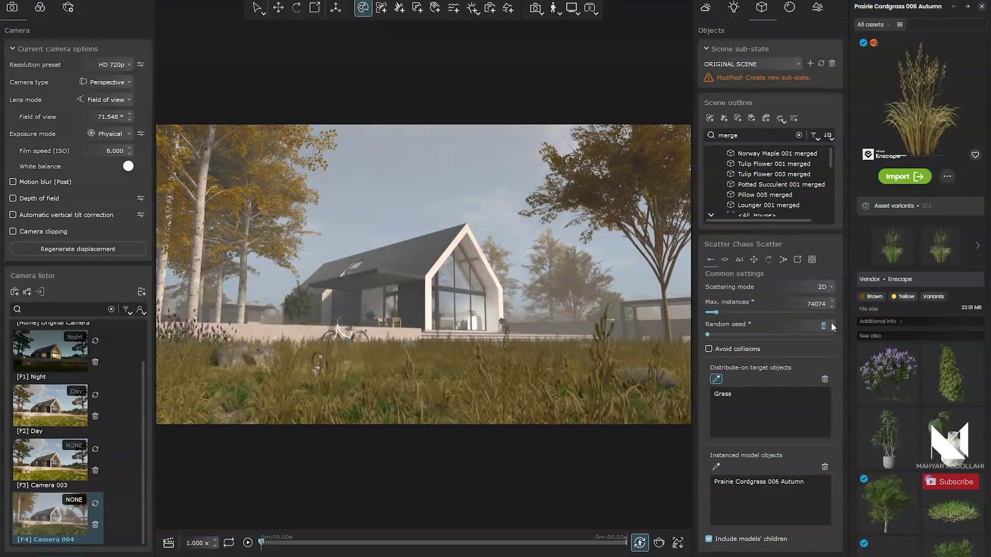
In Environment settings, test wind on vegetation, then switch Affect vegetation back off
left_click(707, 7)
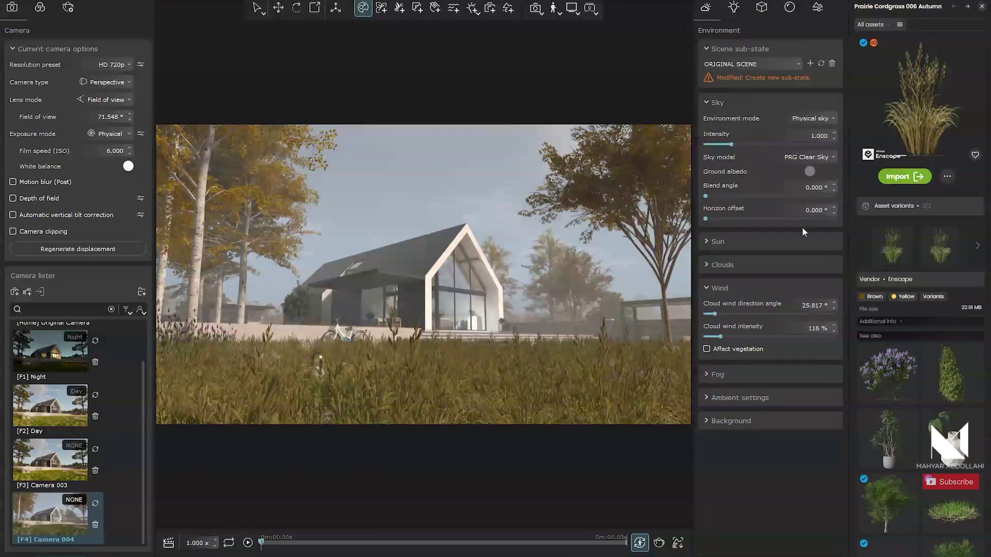
left_click(707, 349)
left_click_drag(750, 376, 732, 373)
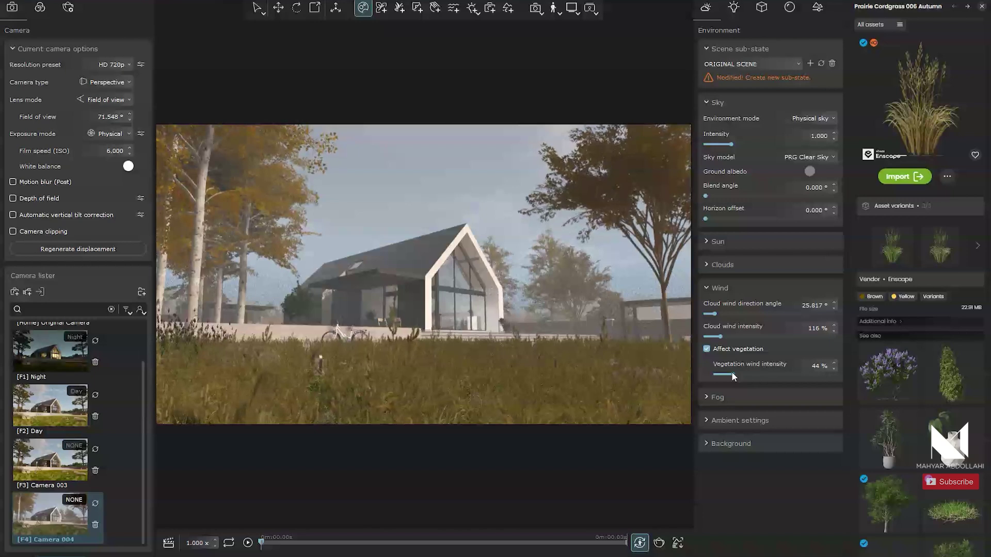
left_click(706, 349)
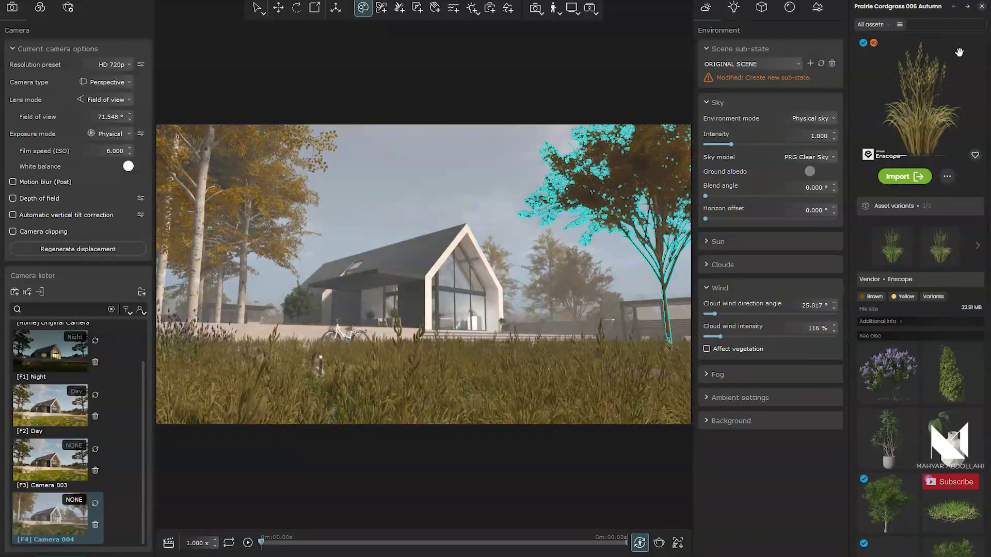
Switch to walk navigation and frame a low, grass-level view of the house
left_click(981, 10)
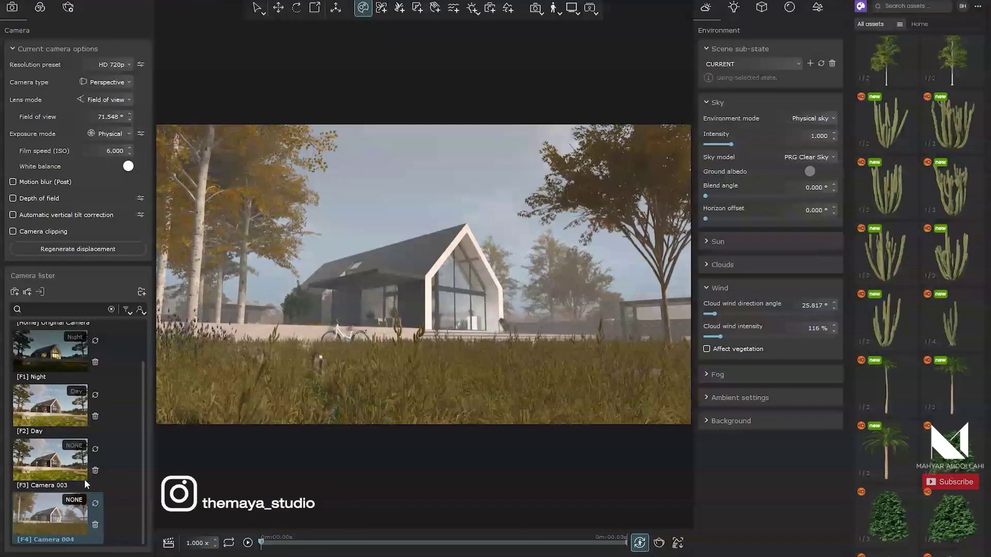
left_click(553, 8)
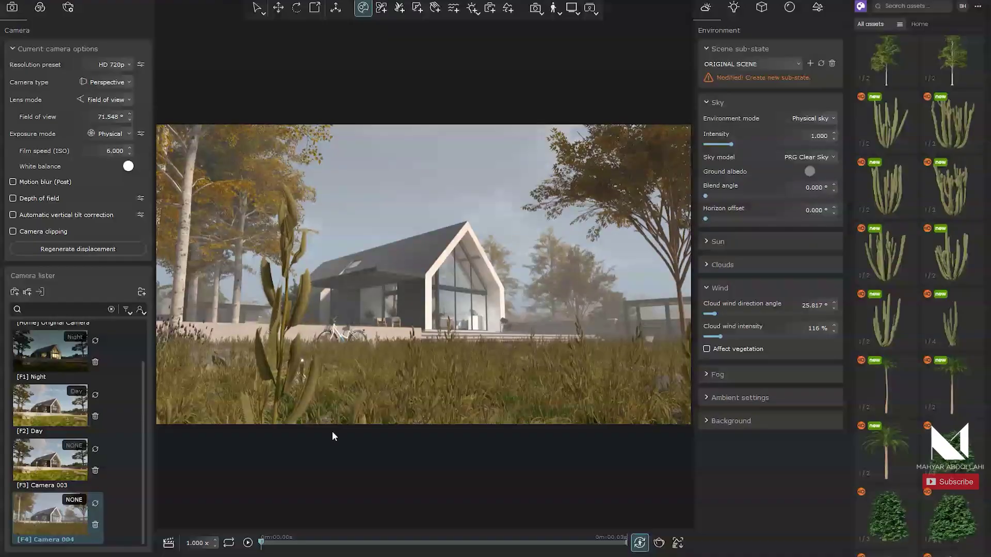
mouse_move(386, 555)
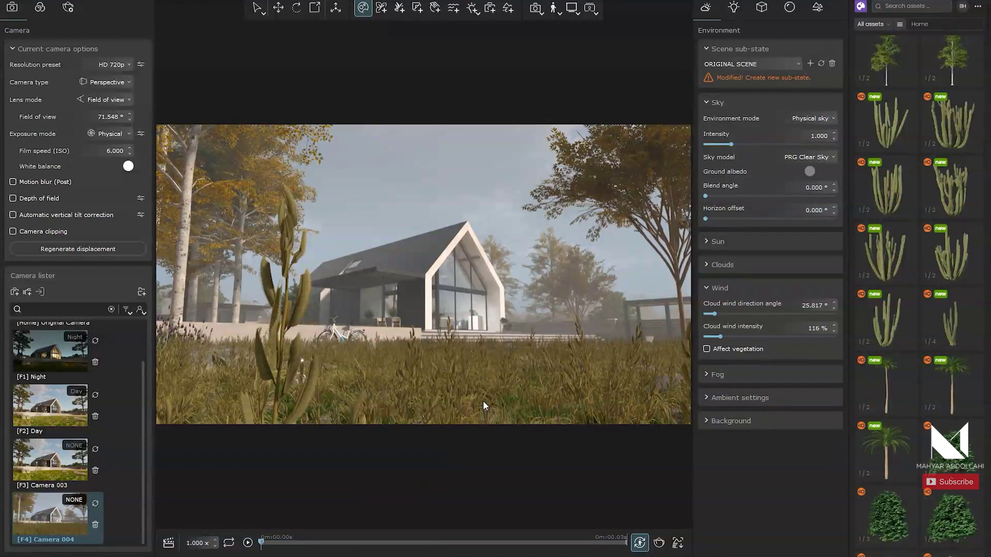
left_click(554, 8)
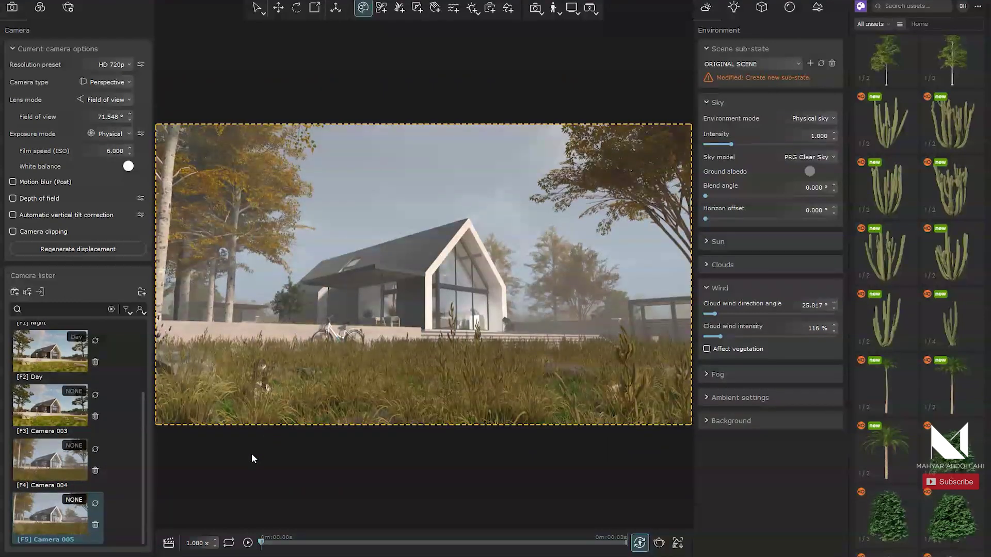
Add the view as Camera 005 and enable Affect vegetation under Wind
left_click(40, 465)
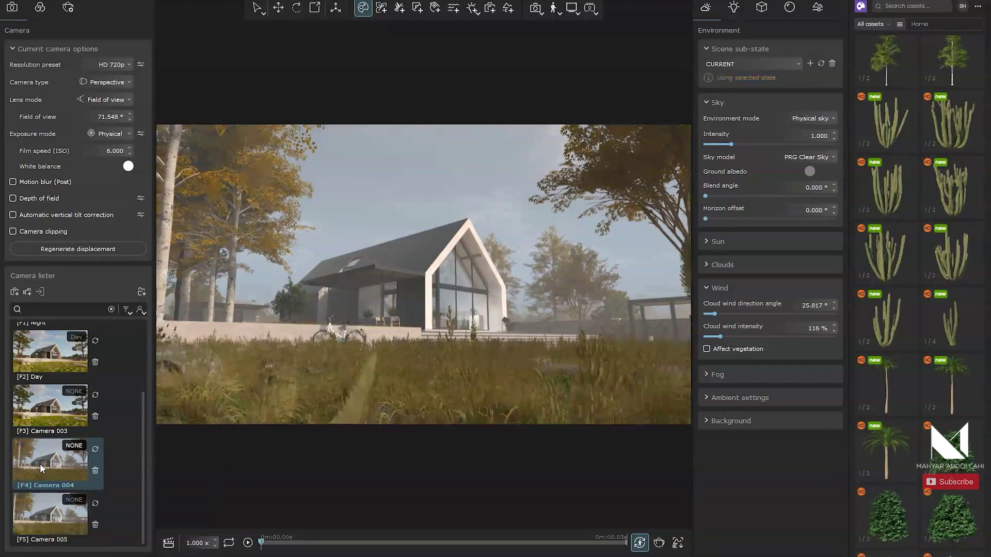
left_click(49, 511)
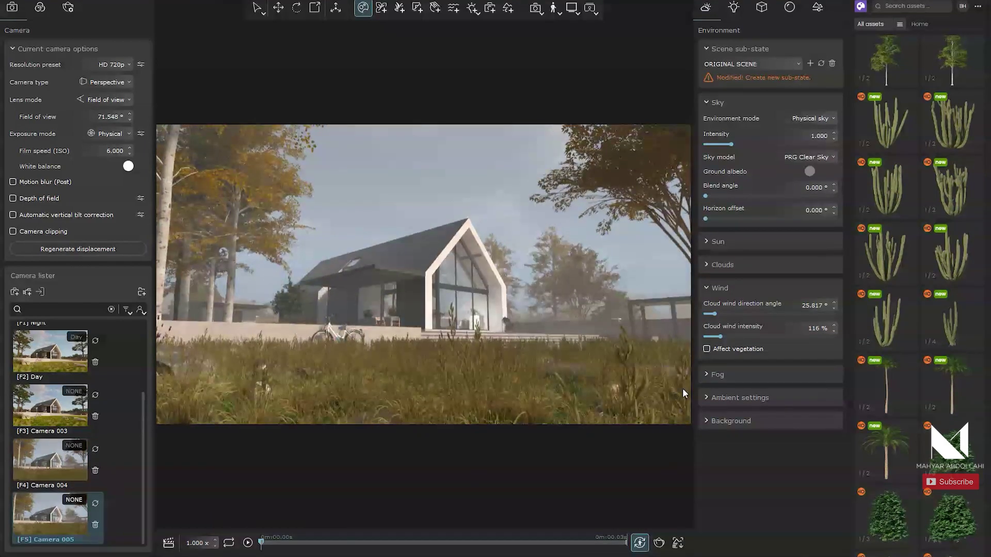
left_click(706, 349)
left_click(48, 467)
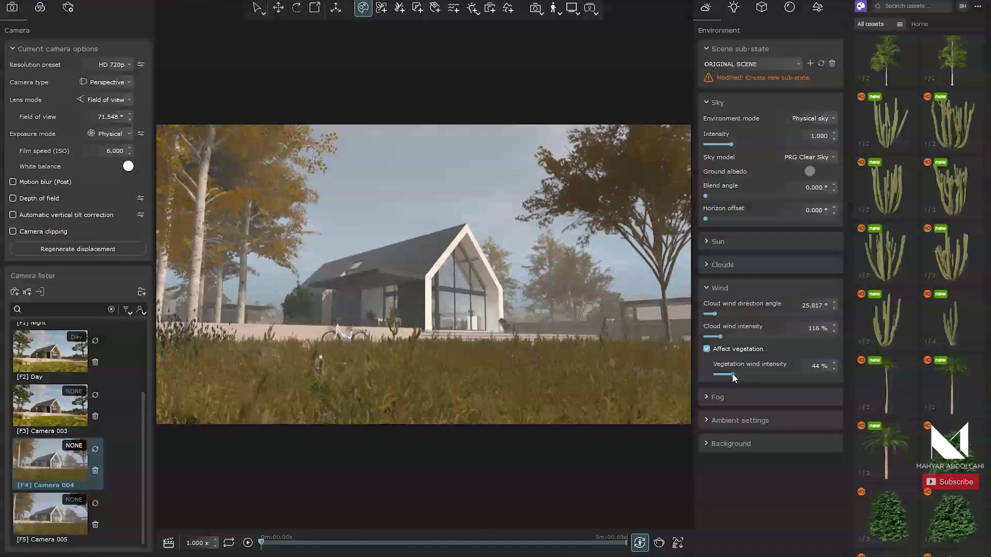
Raise Vegetation wind intensity from 44% to 65%, comparing Camera 004 and Camera 005 views
left_click_drag(732, 378, 739, 375)
left_click(54, 518)
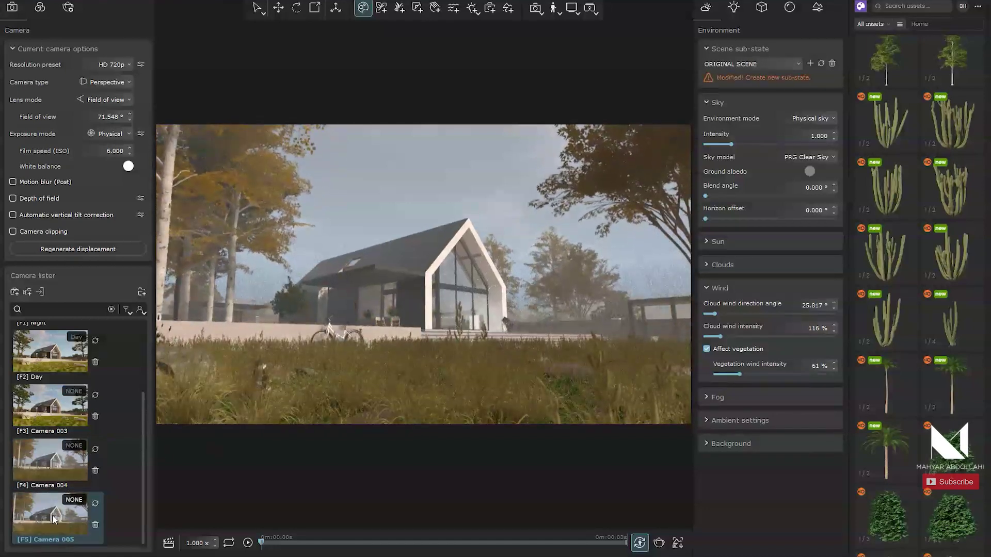
mouse_move(739, 375)
left_mouse_down()
mouse_move(754, 375)
mouse_move(740, 373)
left_mouse_up()
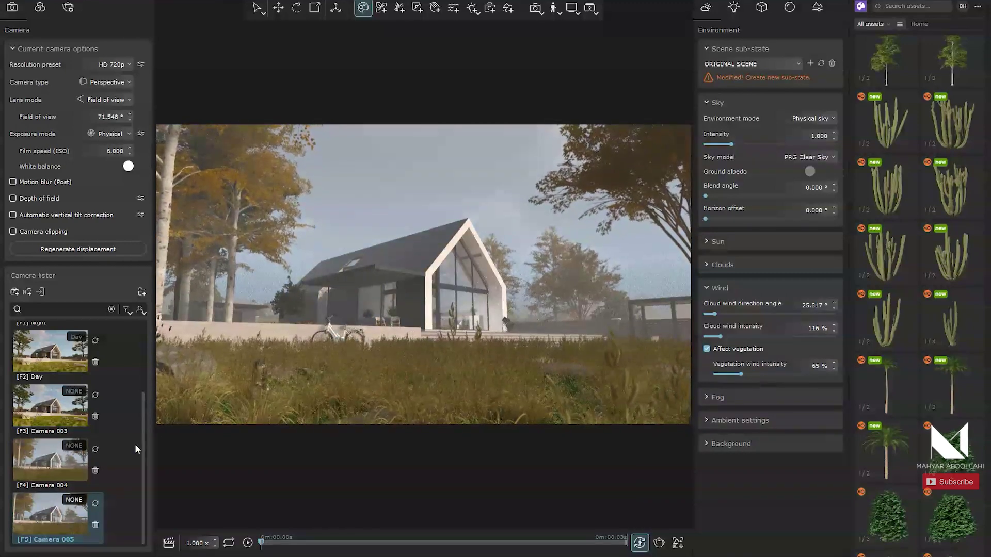
left_click(45, 459)
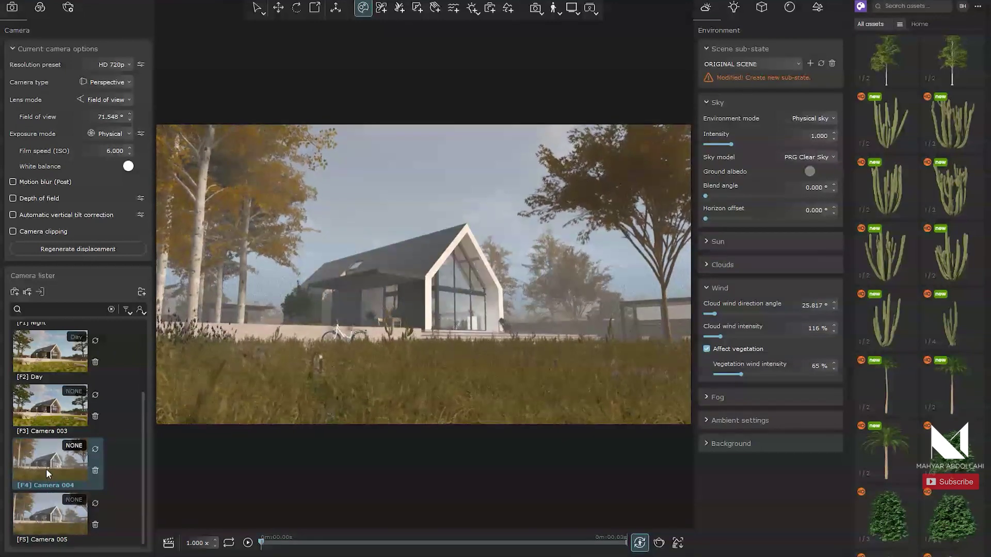
Add two camera shots to the timeline's camera track to create a transition
left_click(169, 543)
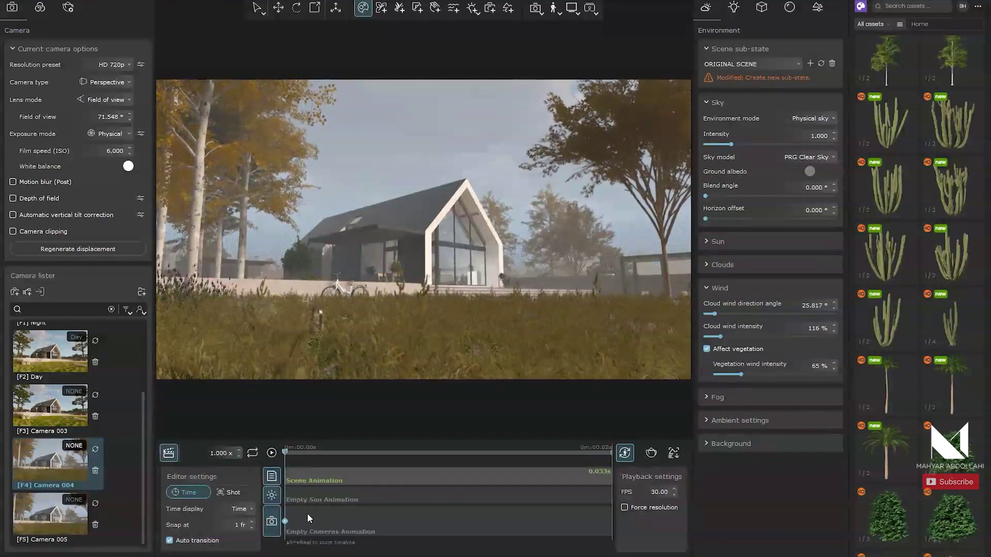
right_click(288, 525)
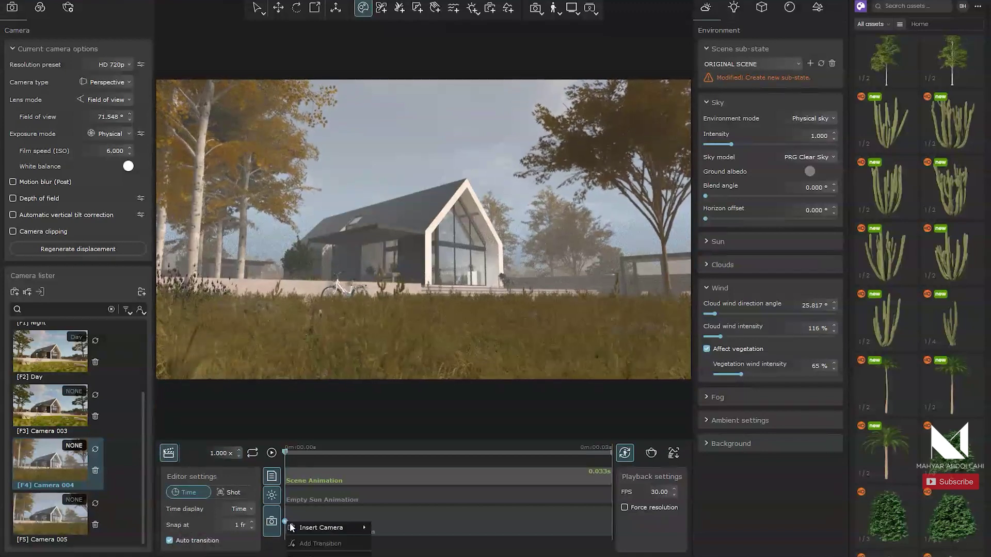
mouse_move(291, 527)
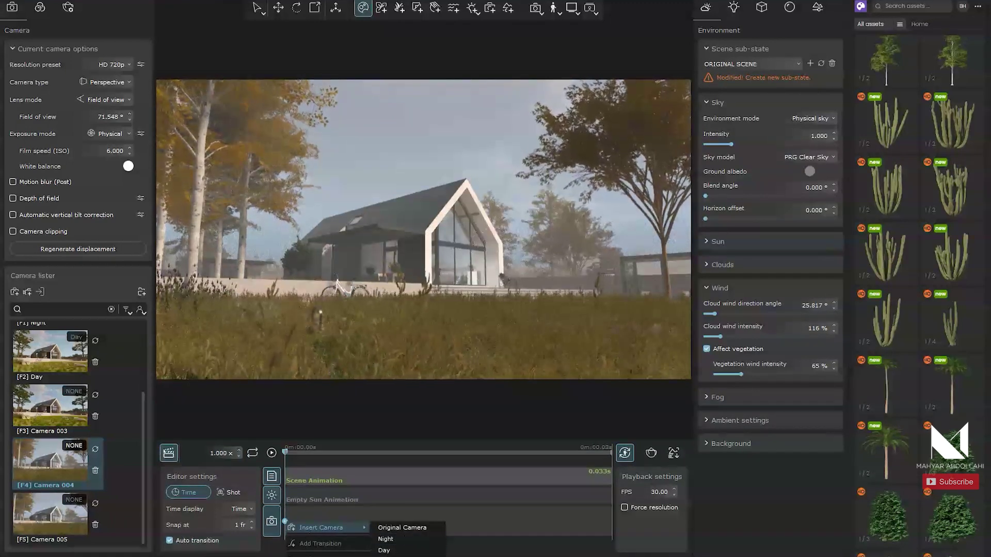
left_click(297, 528)
right_click(291, 521)
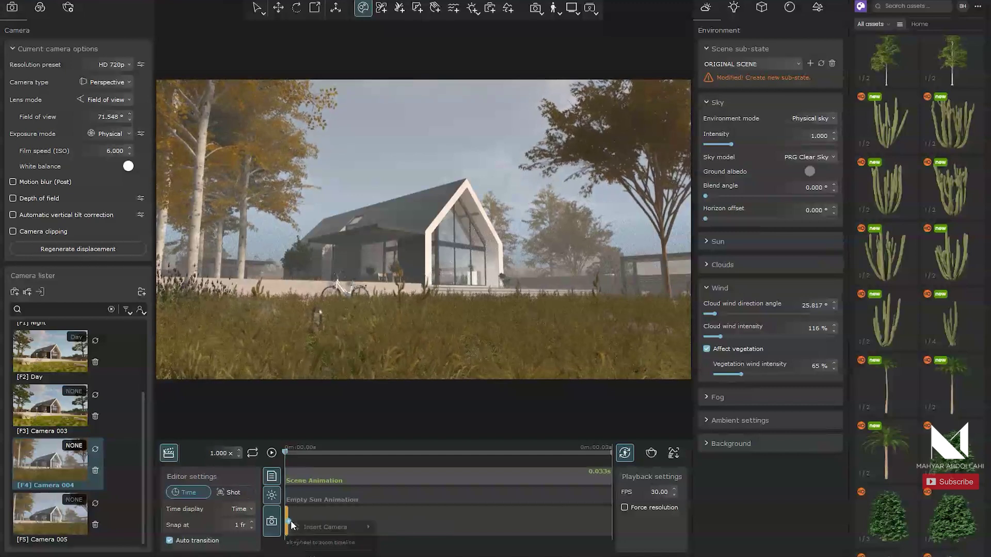
mouse_move(320, 527)
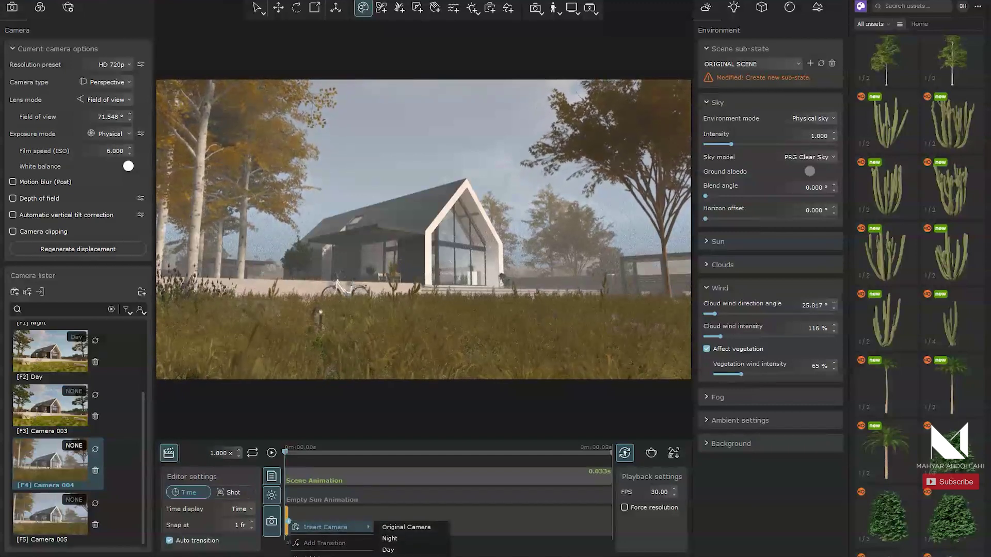
left_click(333, 543)
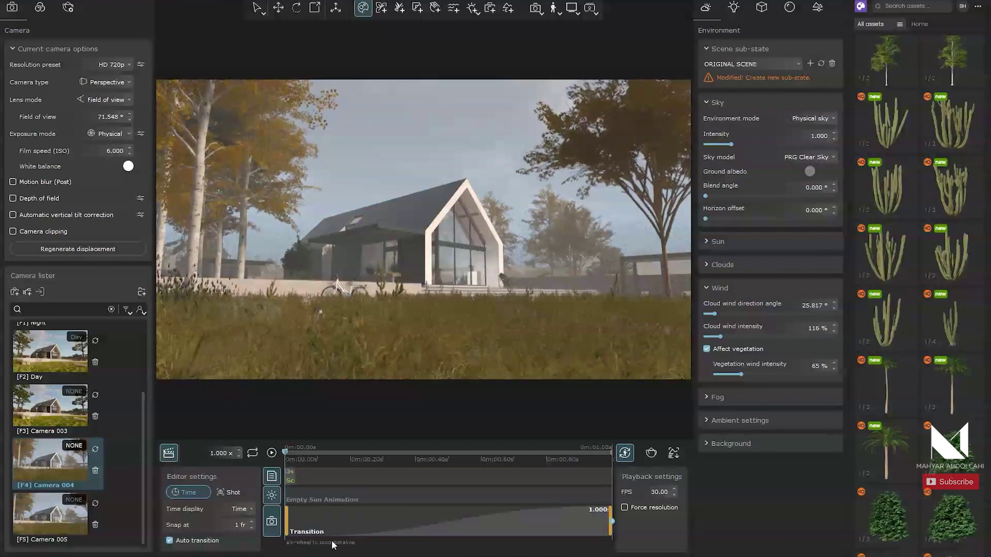
Preview the transition and lengthen the transition clip on the track
left_click(271, 453)
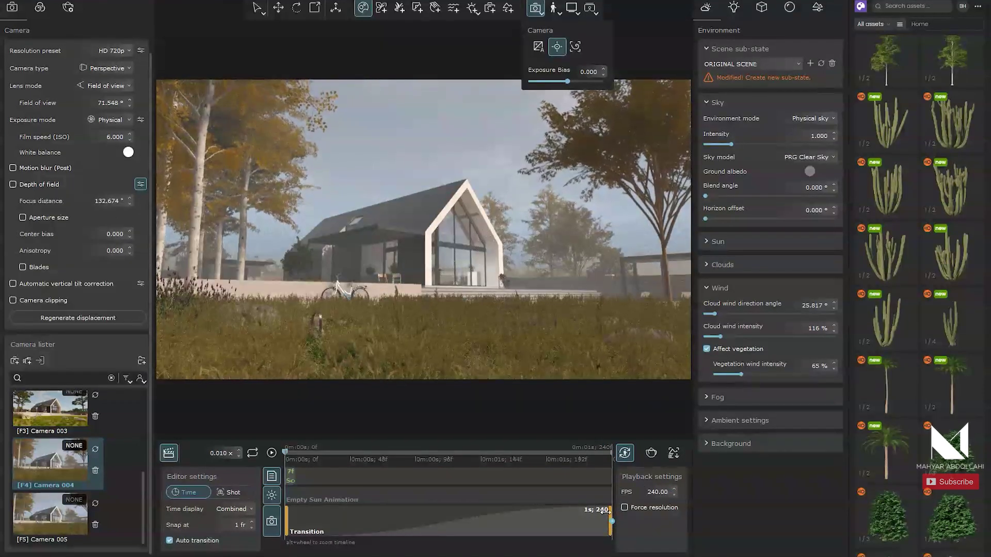
left_click_drag(601, 511, 884, 529)
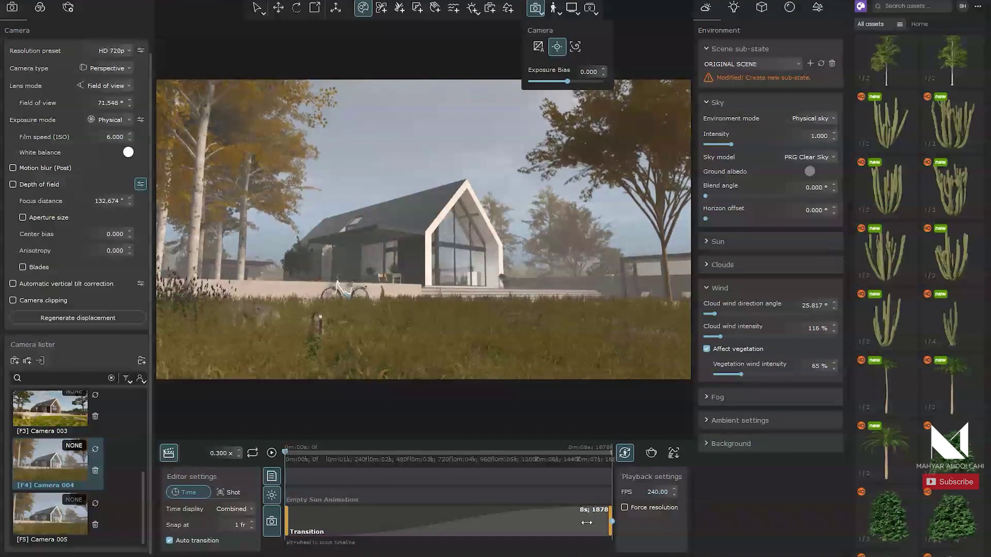
left_click(272, 454)
left_click(271, 454)
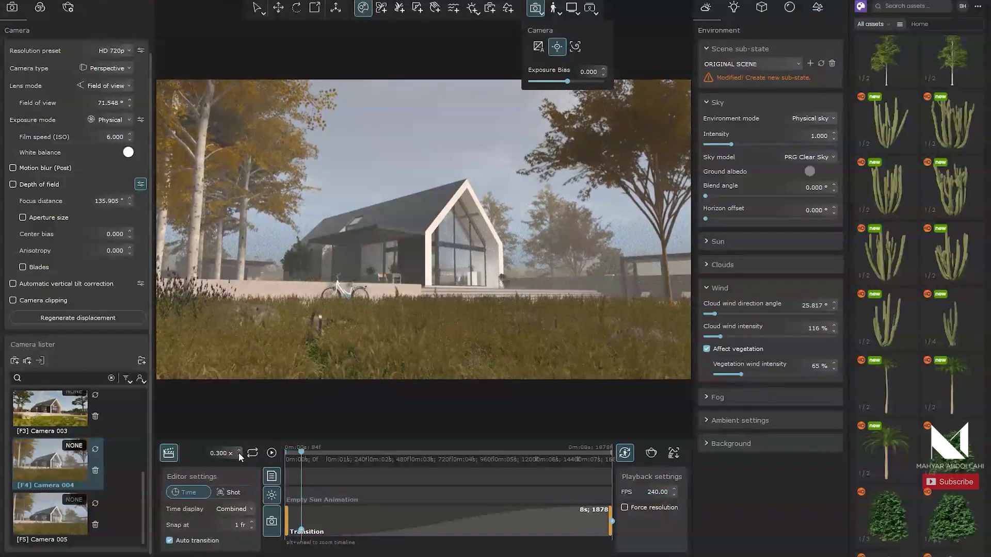
Set playback speed to 1x and preview the camera transition once more
double_click(226, 452)
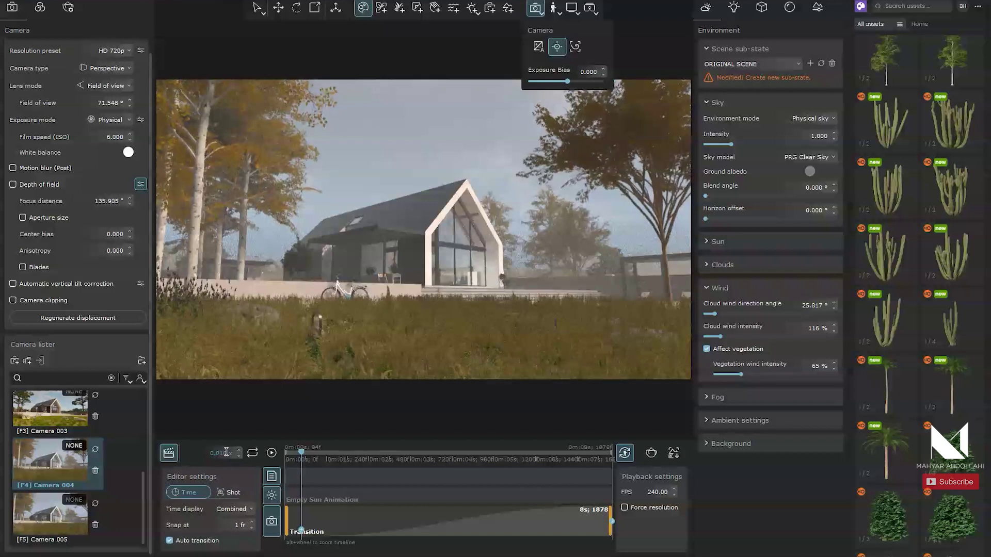
type("1")
key("Return")
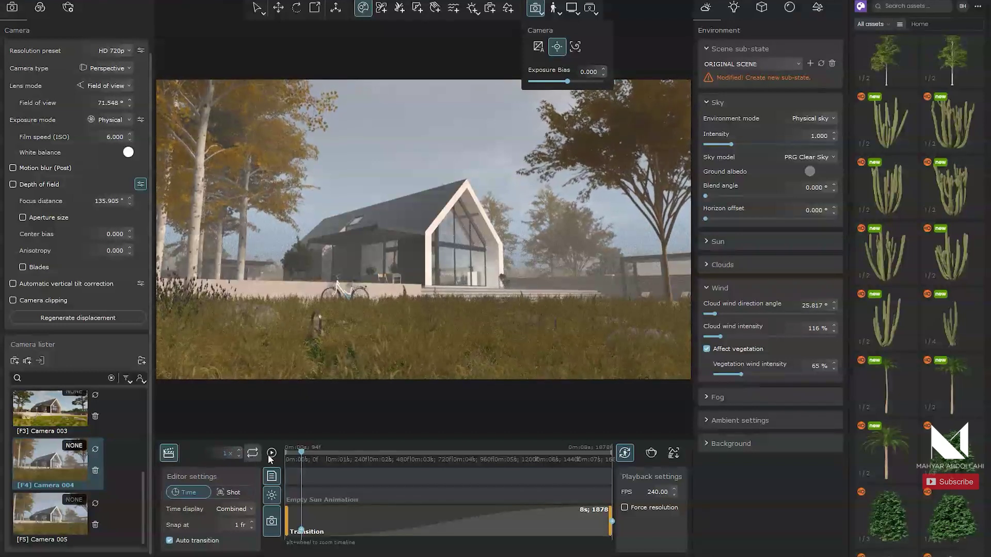
left_click(271, 453)
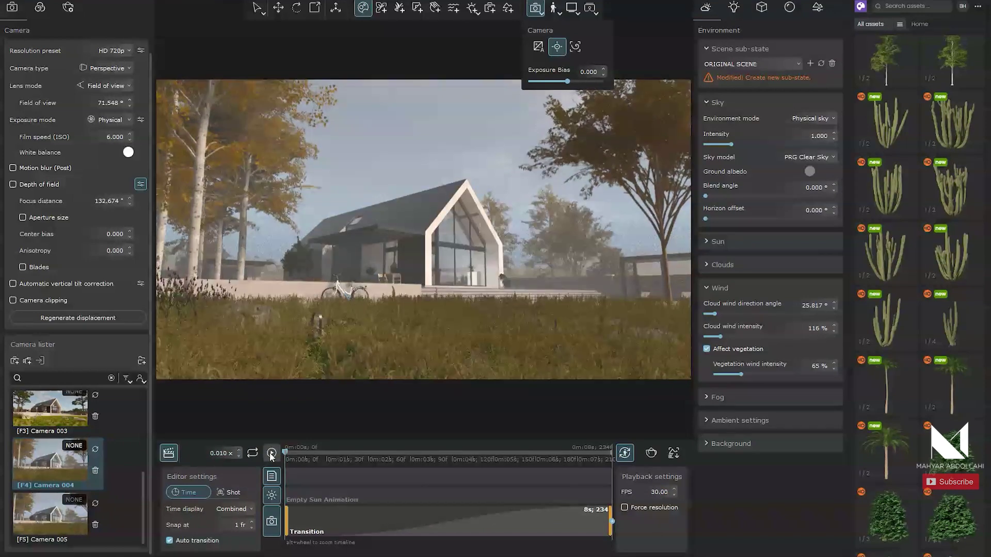
left_click(356, 456)
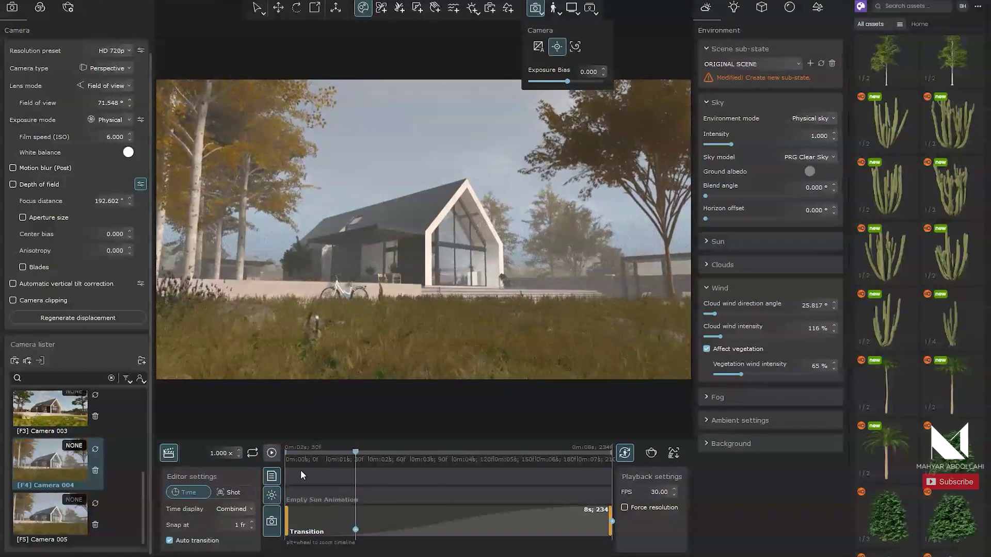
In Render setup, enable Only final pass and set the output file type to MP4
left_click(651, 453)
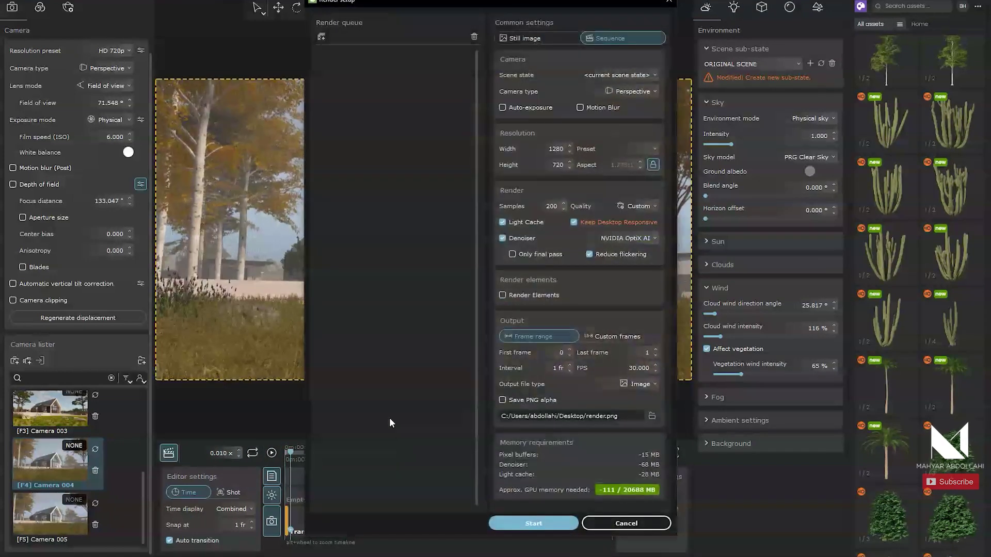
left_click_drag(483, 2, 449, 4)
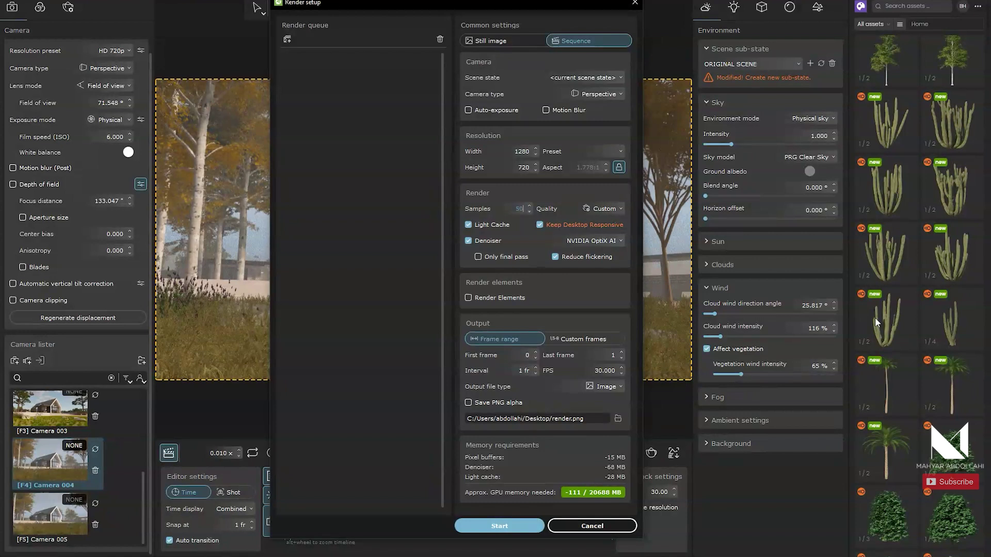
left_click(500, 259)
left_click_drag(534, 1, 415, 14)
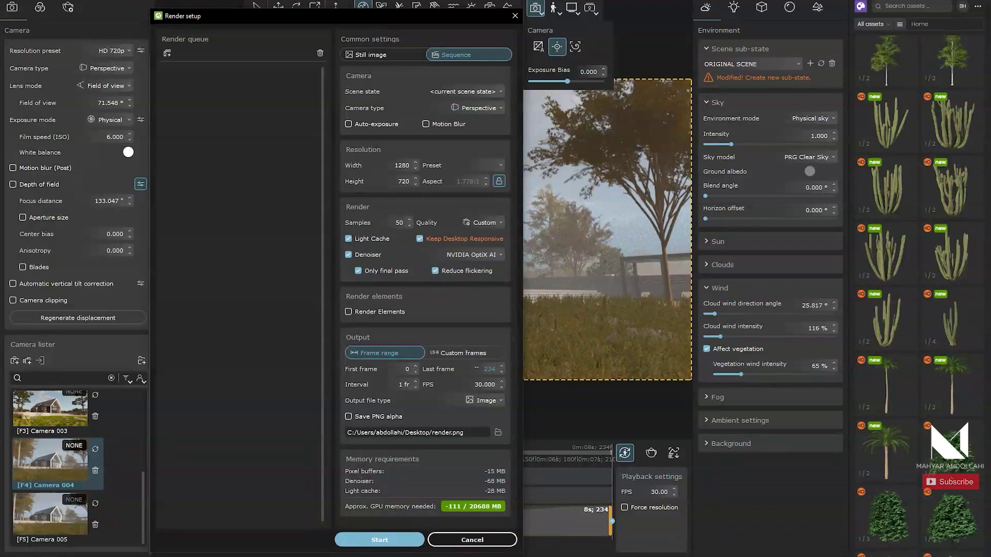
left_click(487, 400)
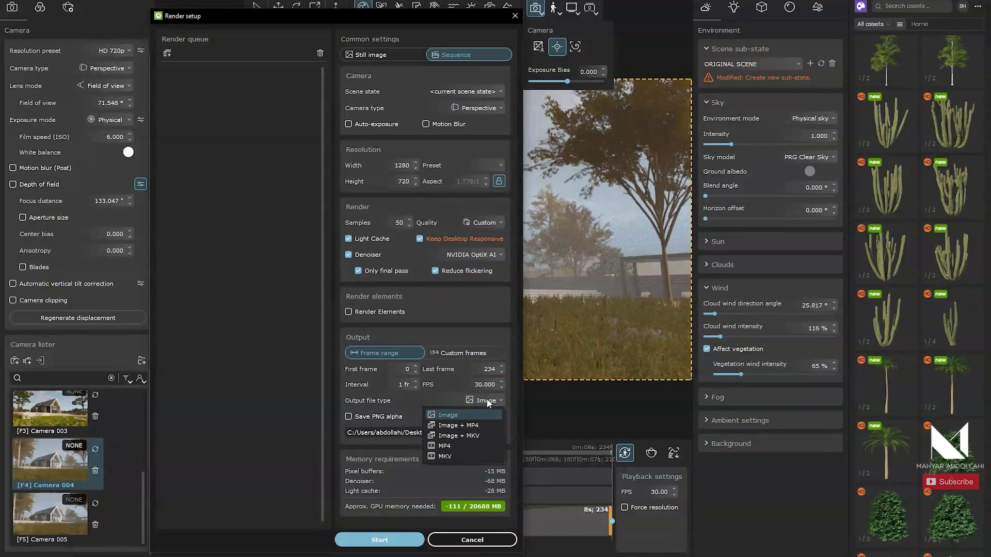
left_click(446, 446)
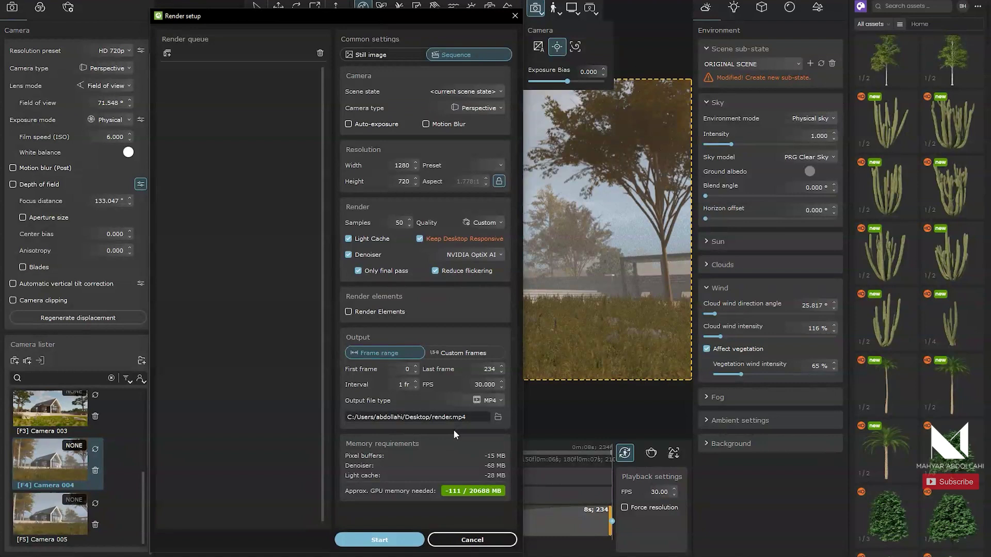
Save the output as 1.mp4 in a new Desktop folder 'Neuer Ordner' and start rendering
left_click(499, 417)
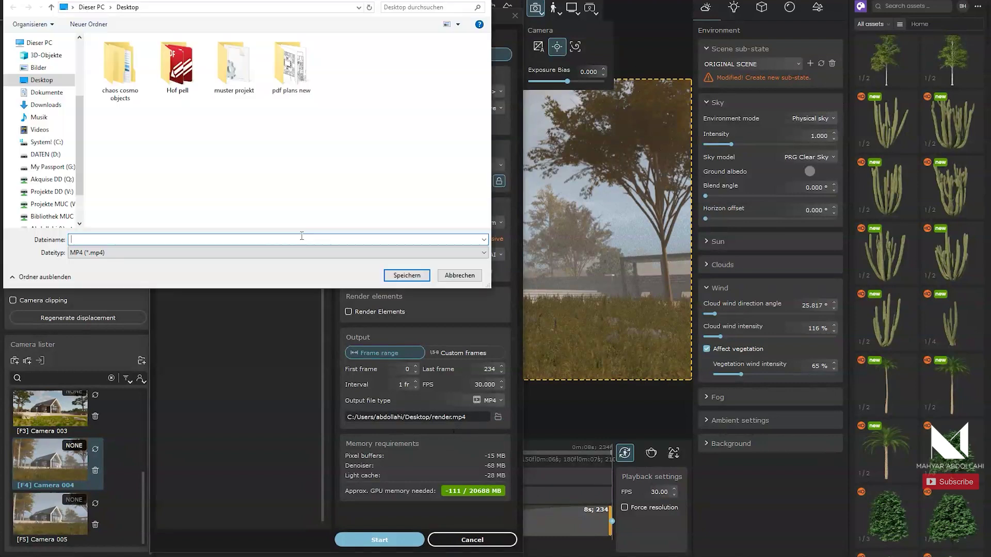
left_click(88, 24)
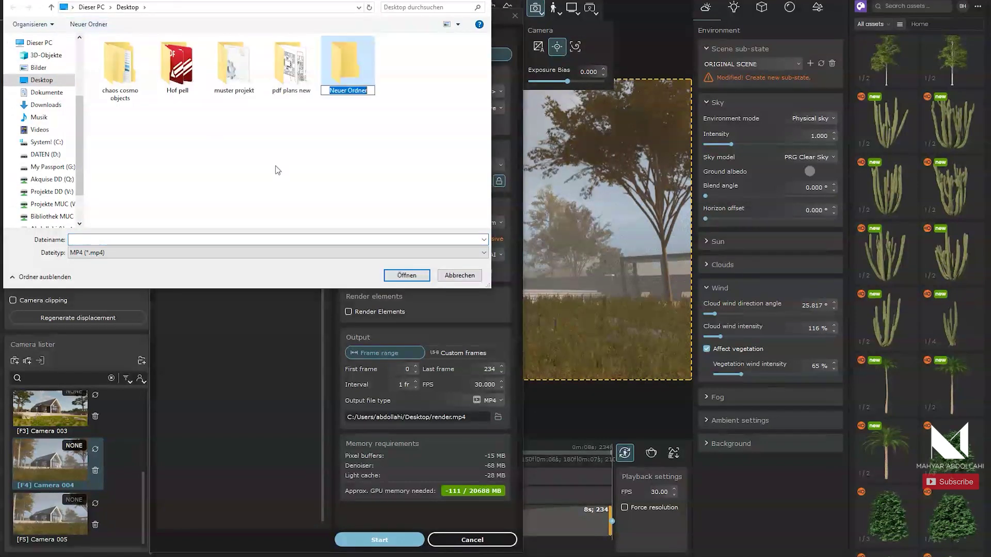
key("Return")
double_click(348, 63)
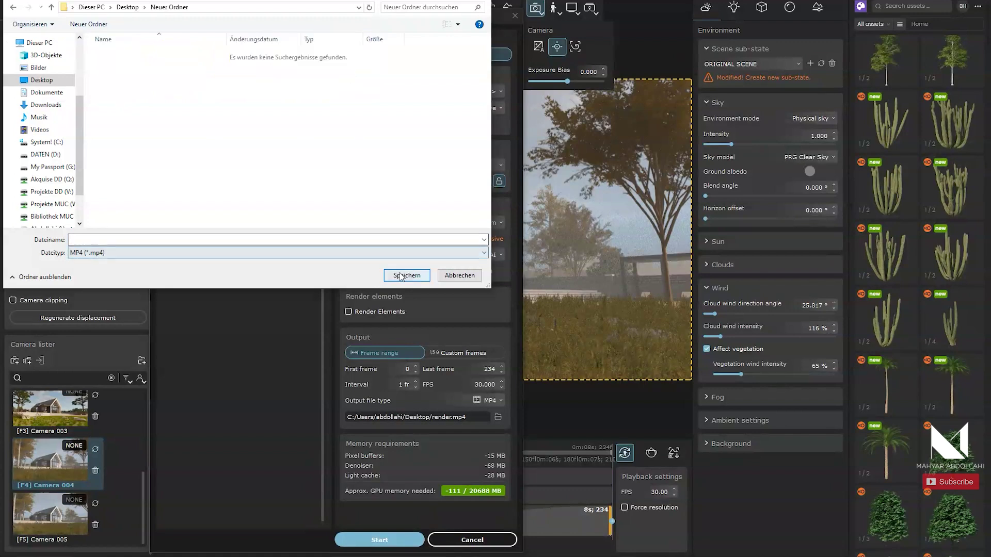
left_click(141, 240)
type("1")
left_click(389, 277)
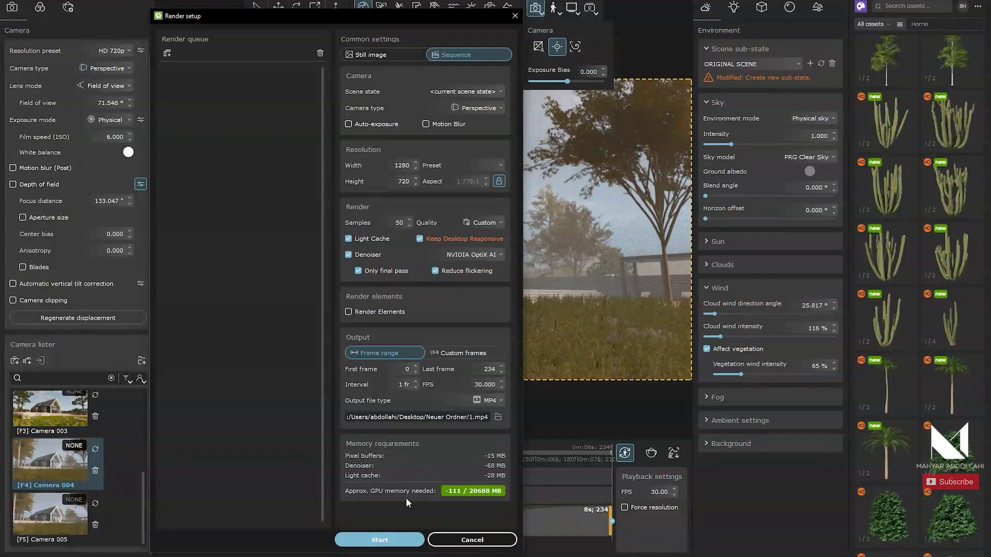
left_click(394, 542)
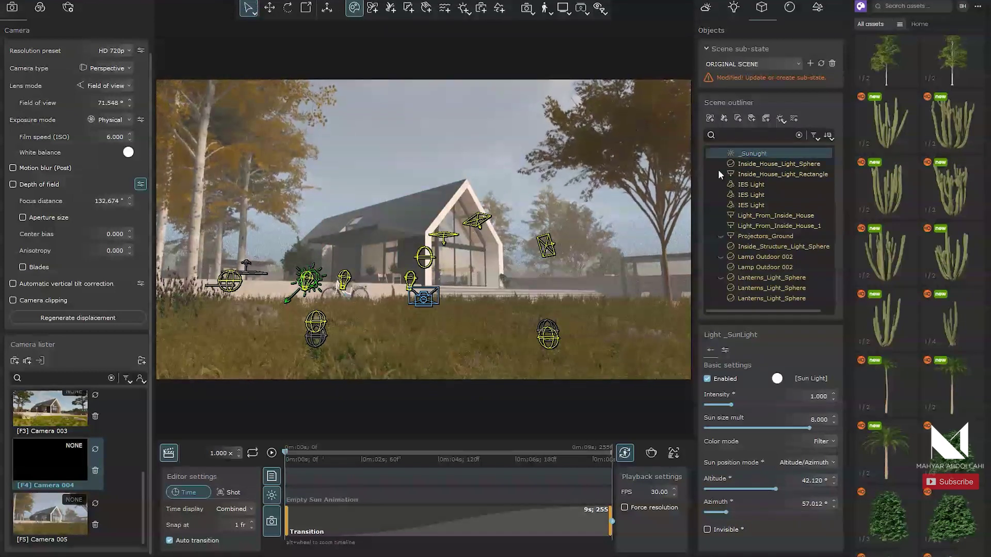
Switch the sun to Animated Geolocation and edit its Hours value for the night end key
left_click(821, 464)
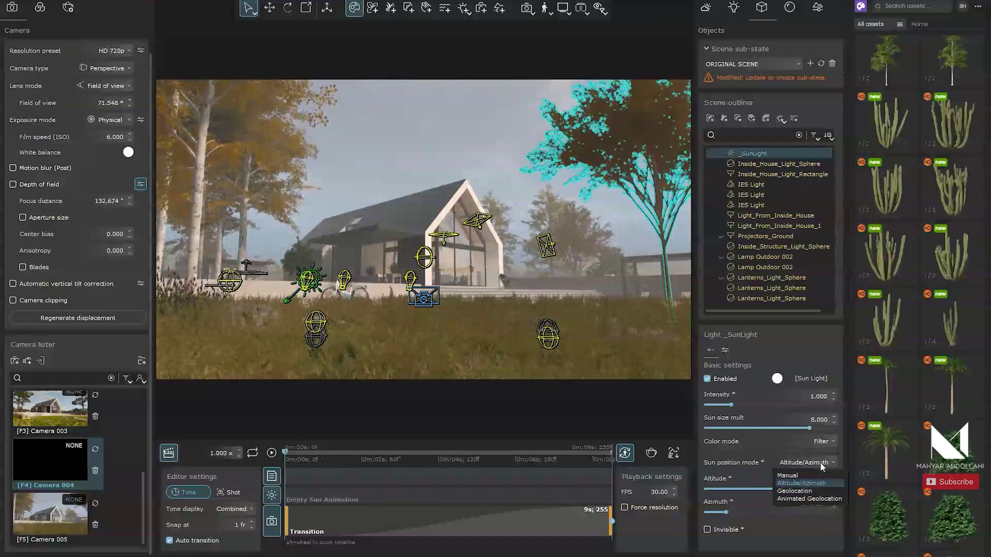
left_click(818, 498)
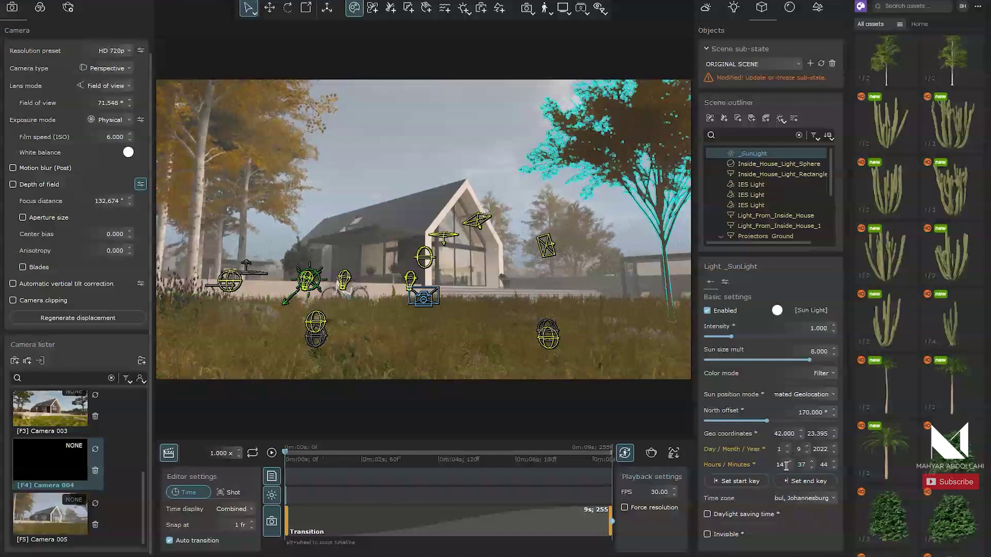
double_click(783, 465)
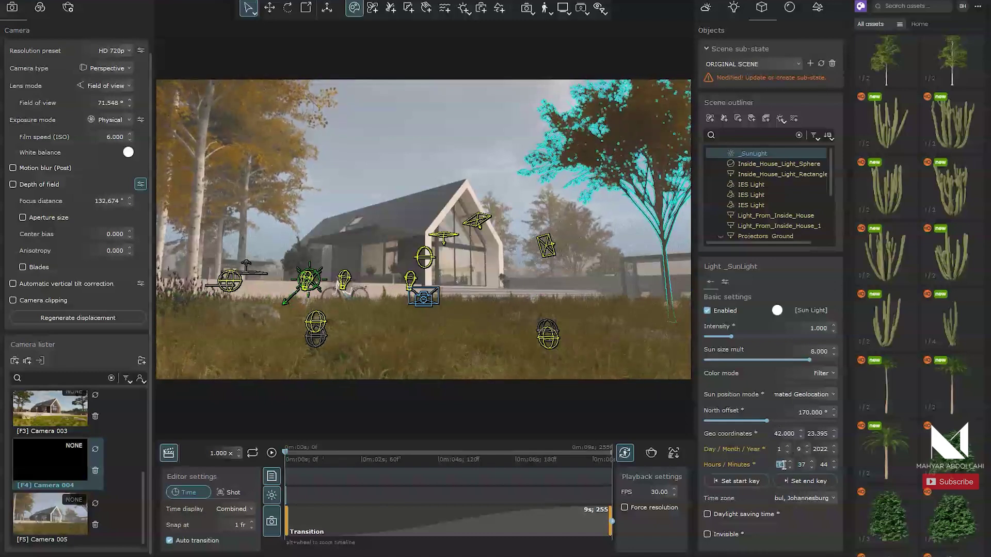
type("7")
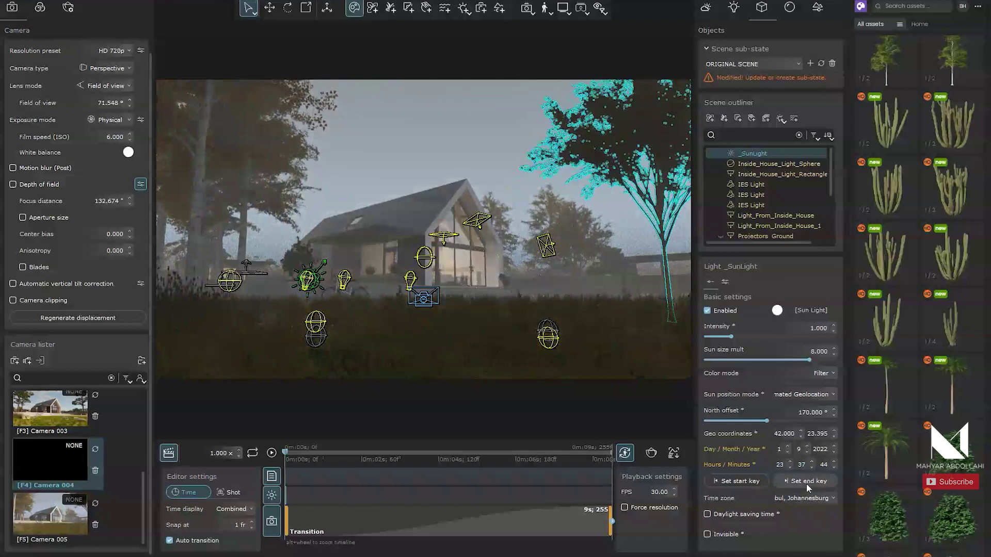
Set the Sun Animation track duration to 8 seconds and play the timeline
right_click(286, 491)
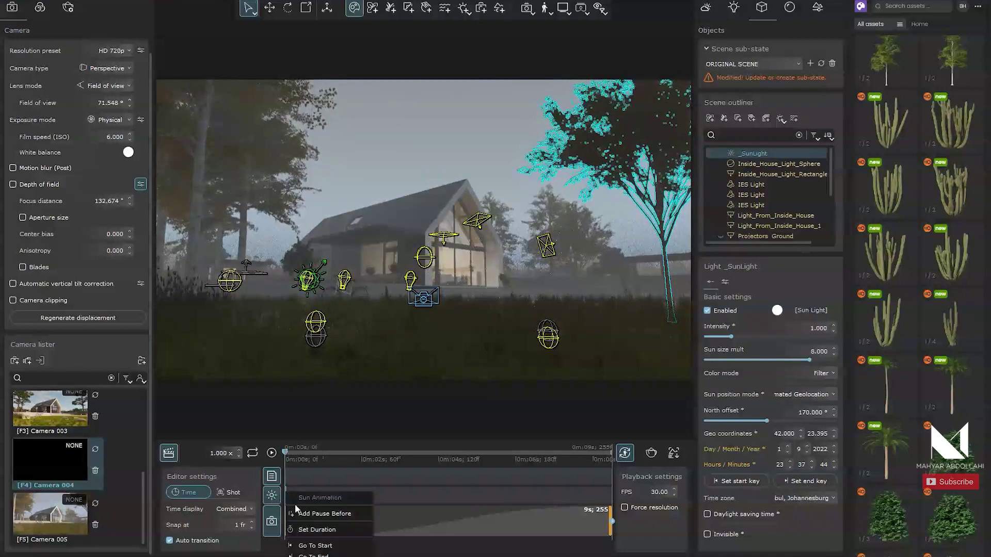
left_click(308, 529)
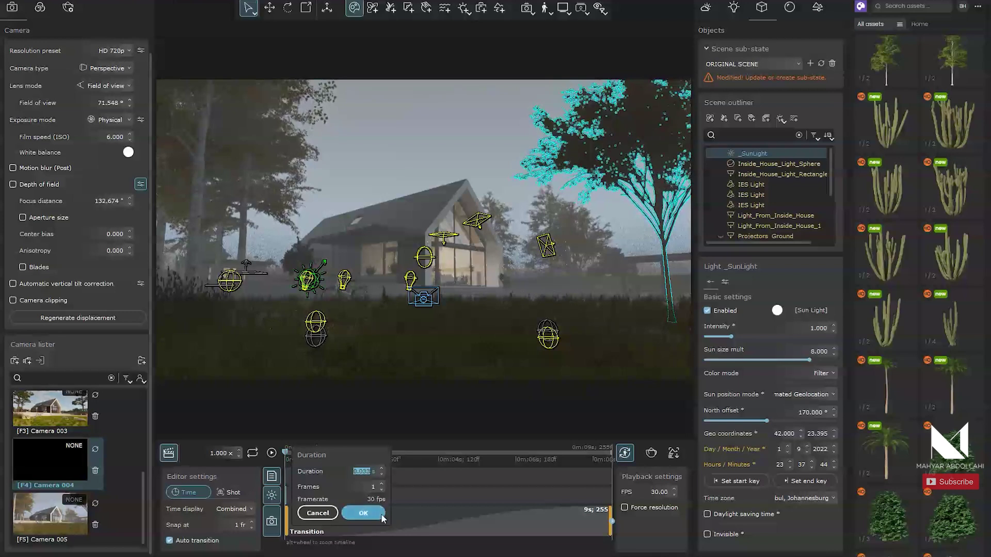
left_click(363, 513)
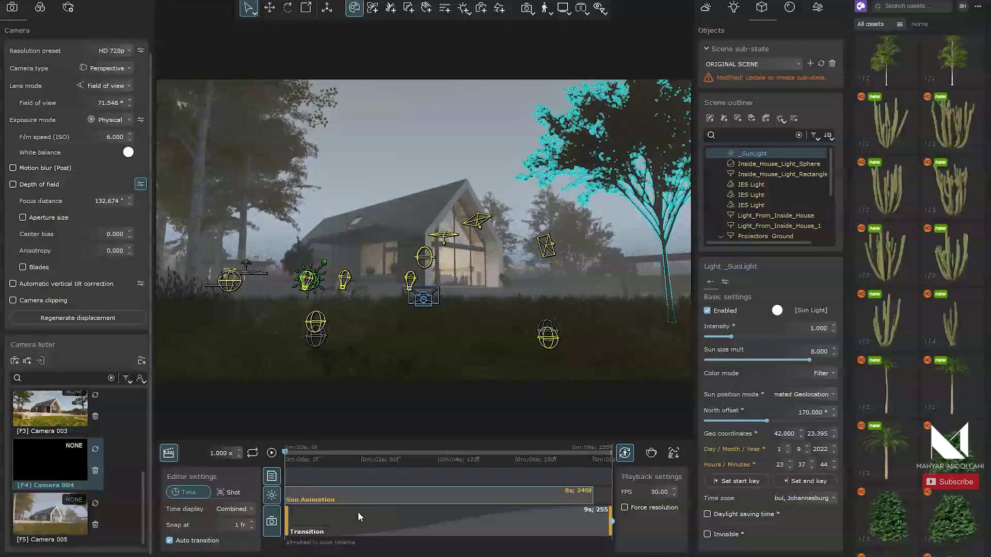
left_click(271, 453)
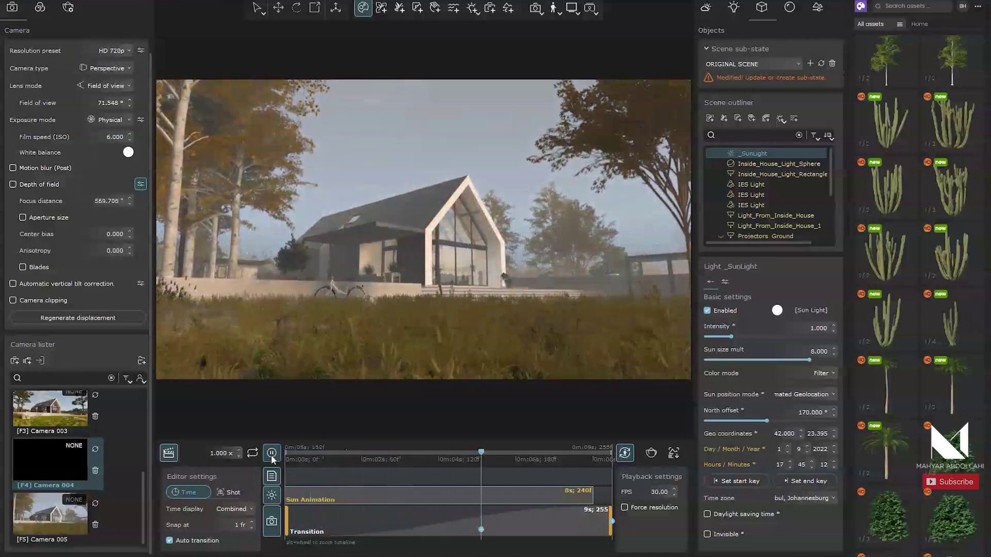
Set the sun's starting hour to 14 and return the playhead to frame 0
left_click(272, 454)
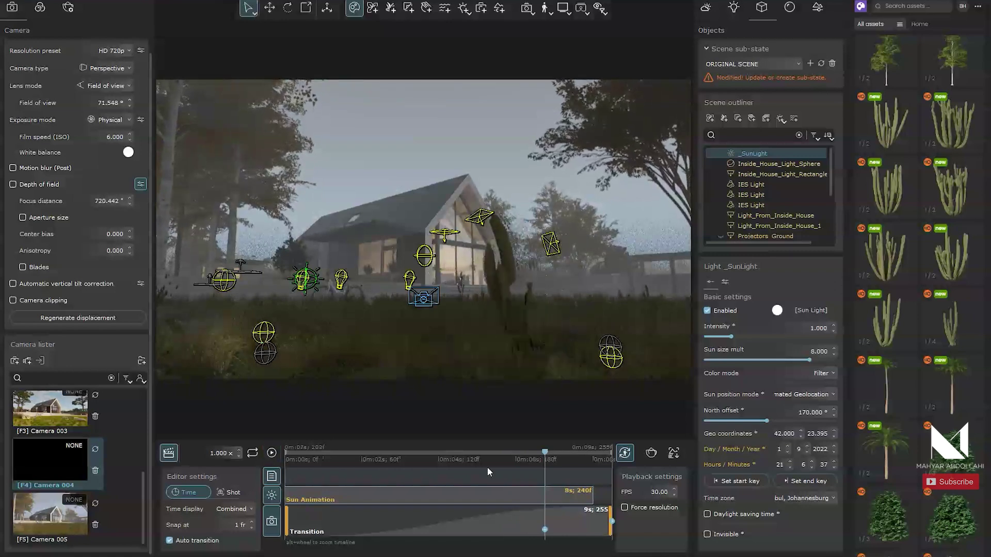
left_click_drag(487, 466, 308, 472)
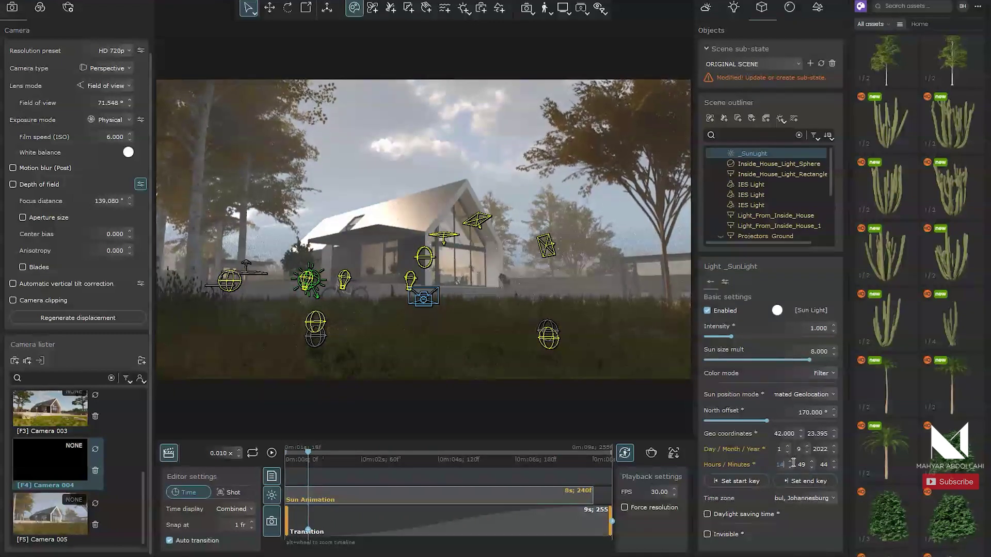
left_click_drag(780, 465, 786, 465)
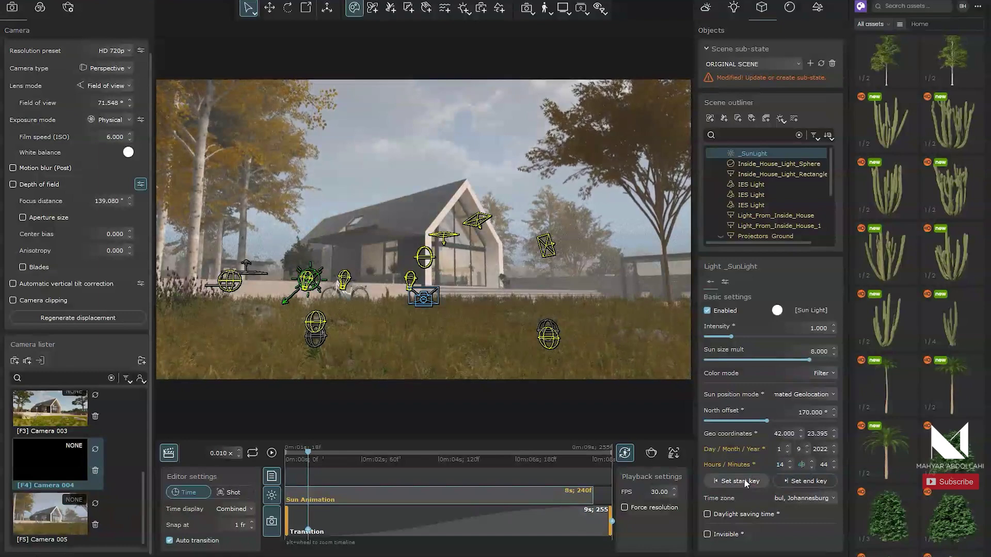
left_click_drag(309, 452, 593, 454)
left_click_drag(497, 454, 285, 454)
Deselect the sun light and preview the day-to-night animation
left_click(377, 150)
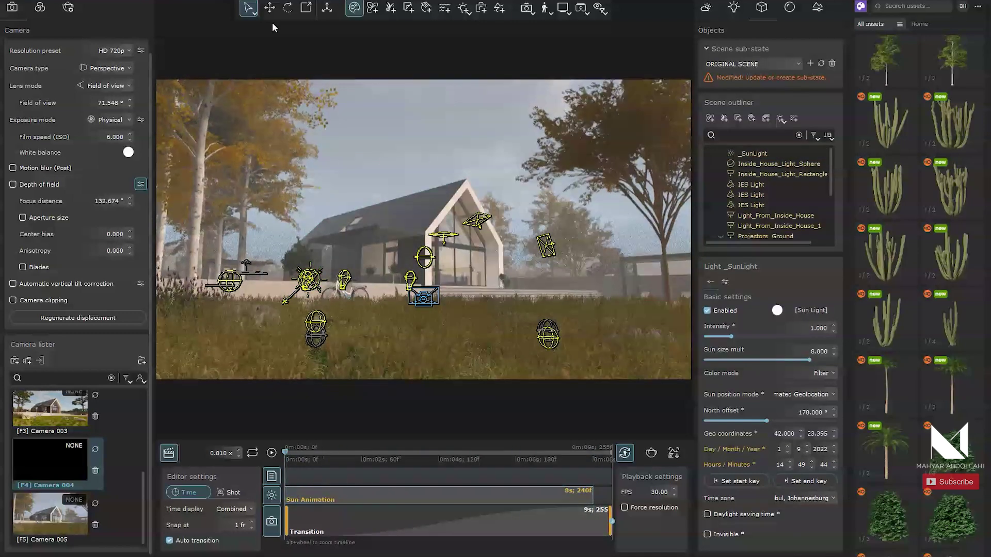
left_click(275, 453)
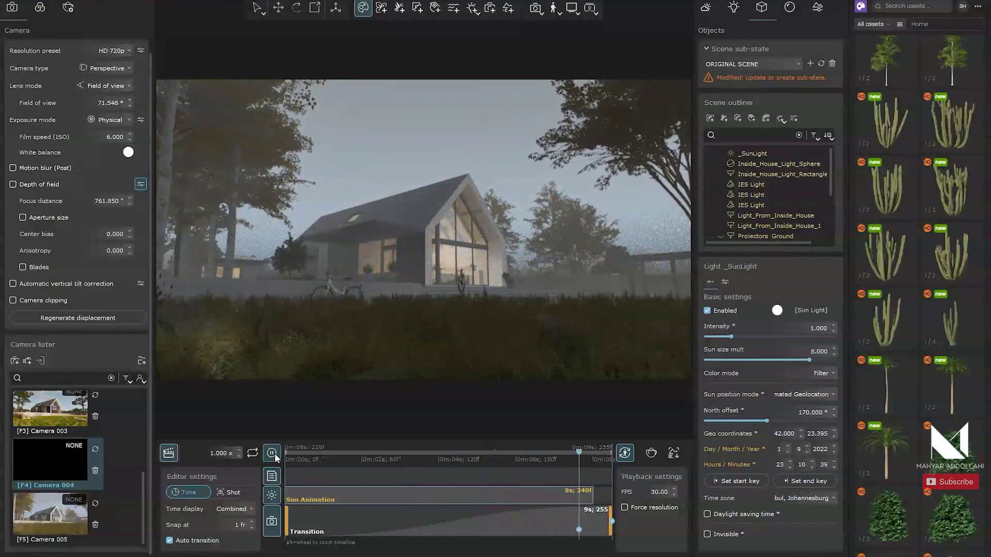
left_click(272, 453)
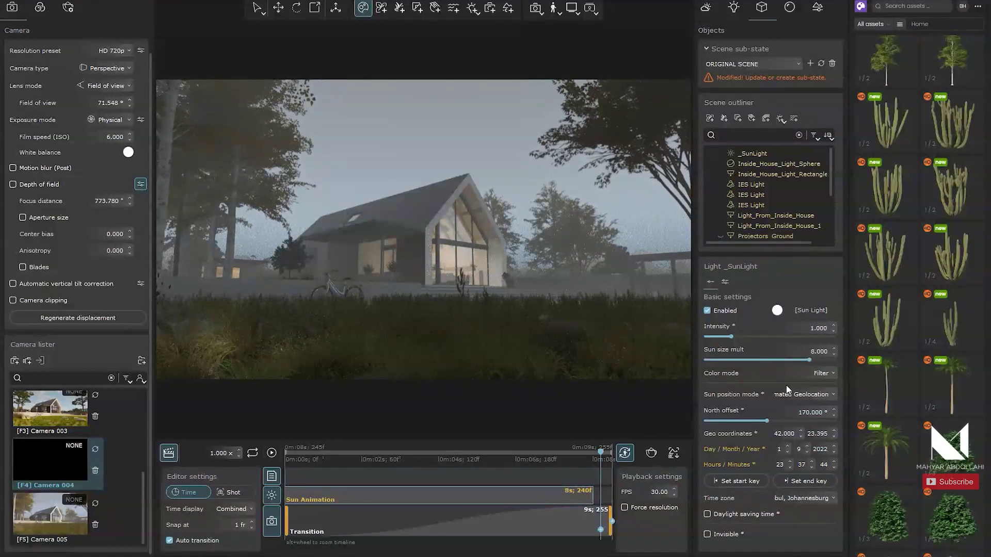
Open Render setup from the timeline and set the last frame to 255
left_click(655, 455)
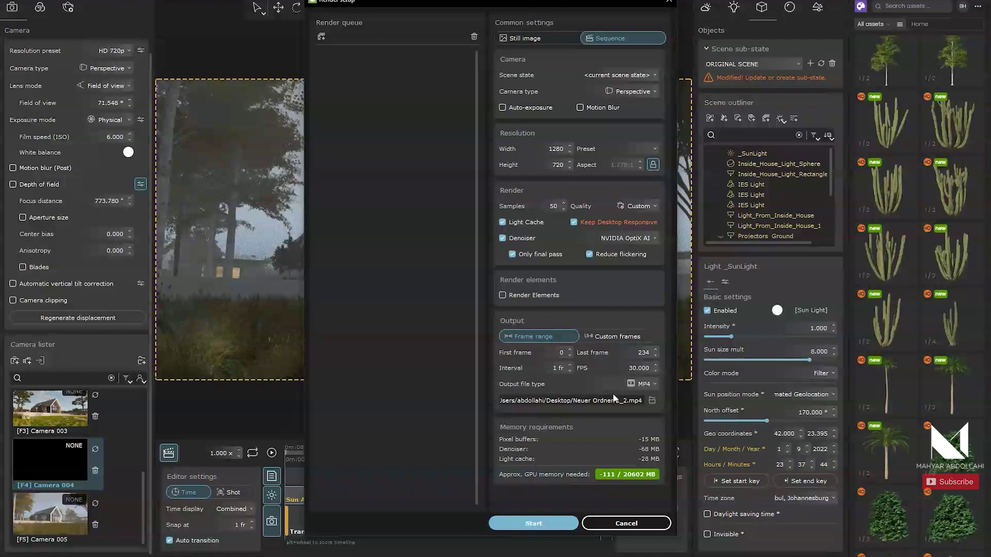
left_click_drag(524, 4, 428, 24)
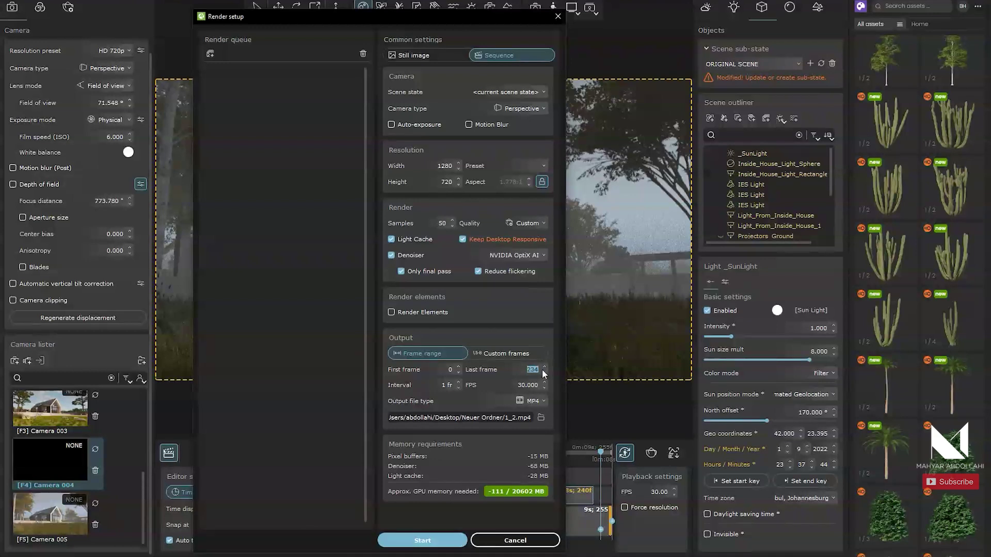
type("255")
left_click(511, 386)
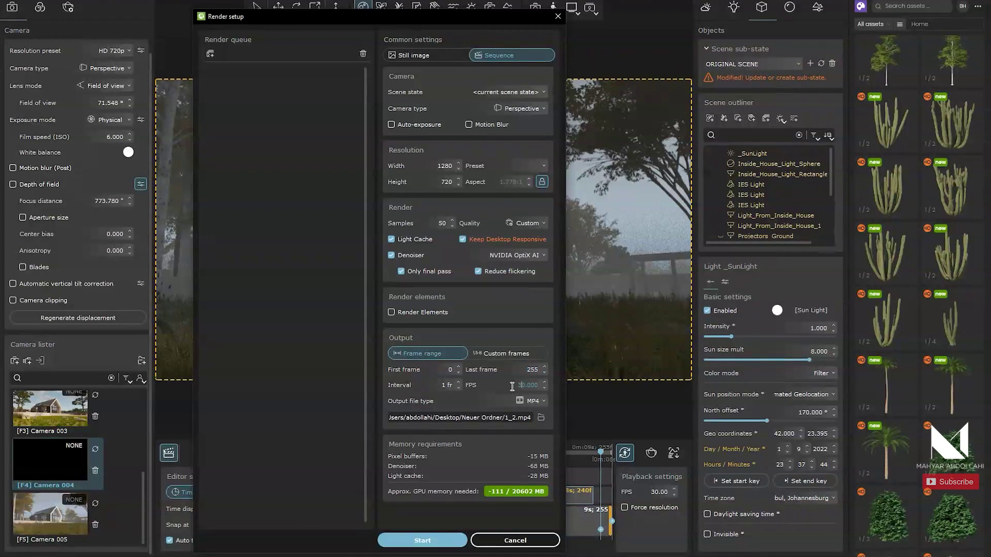
Start rendering the 0–255 frame day-to-night sequence to 1_2.mp4
left_click(433, 541)
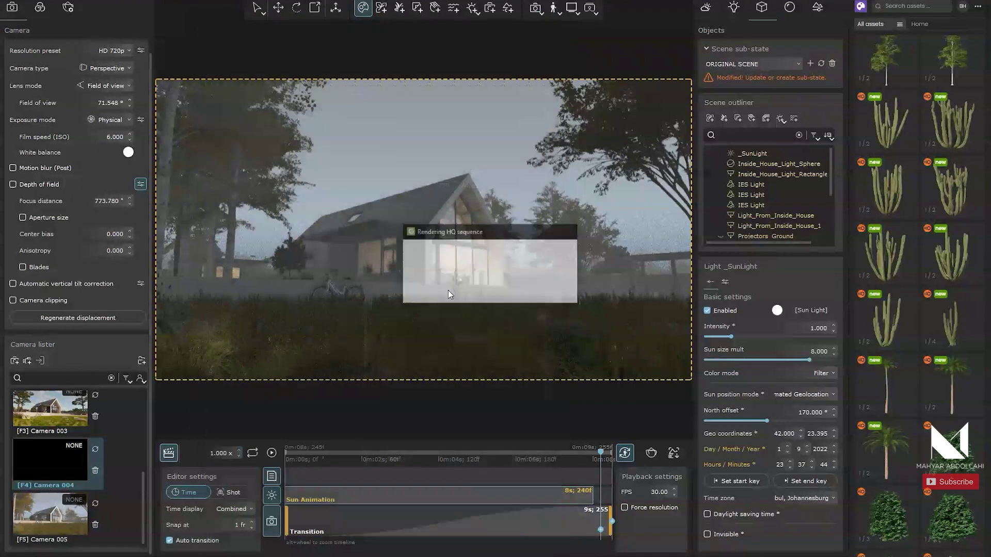